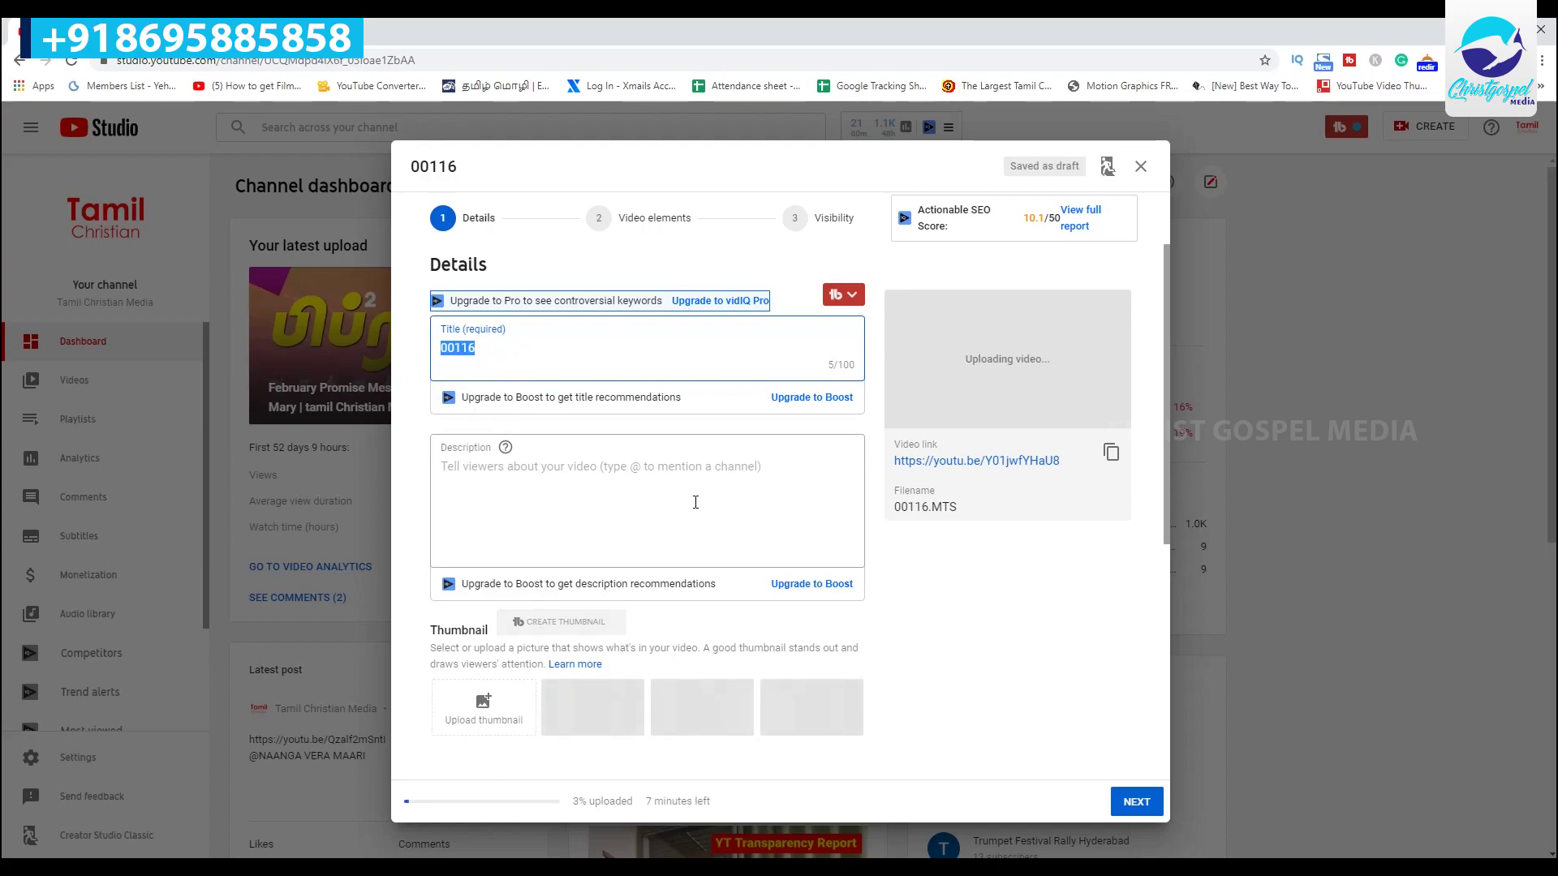
# Step: Replace the video title with "Sunday Service live | 29.03.2020"
pyautogui.scroll(-1, 656, 489)
pyautogui.scroll(-5, 655, 488)
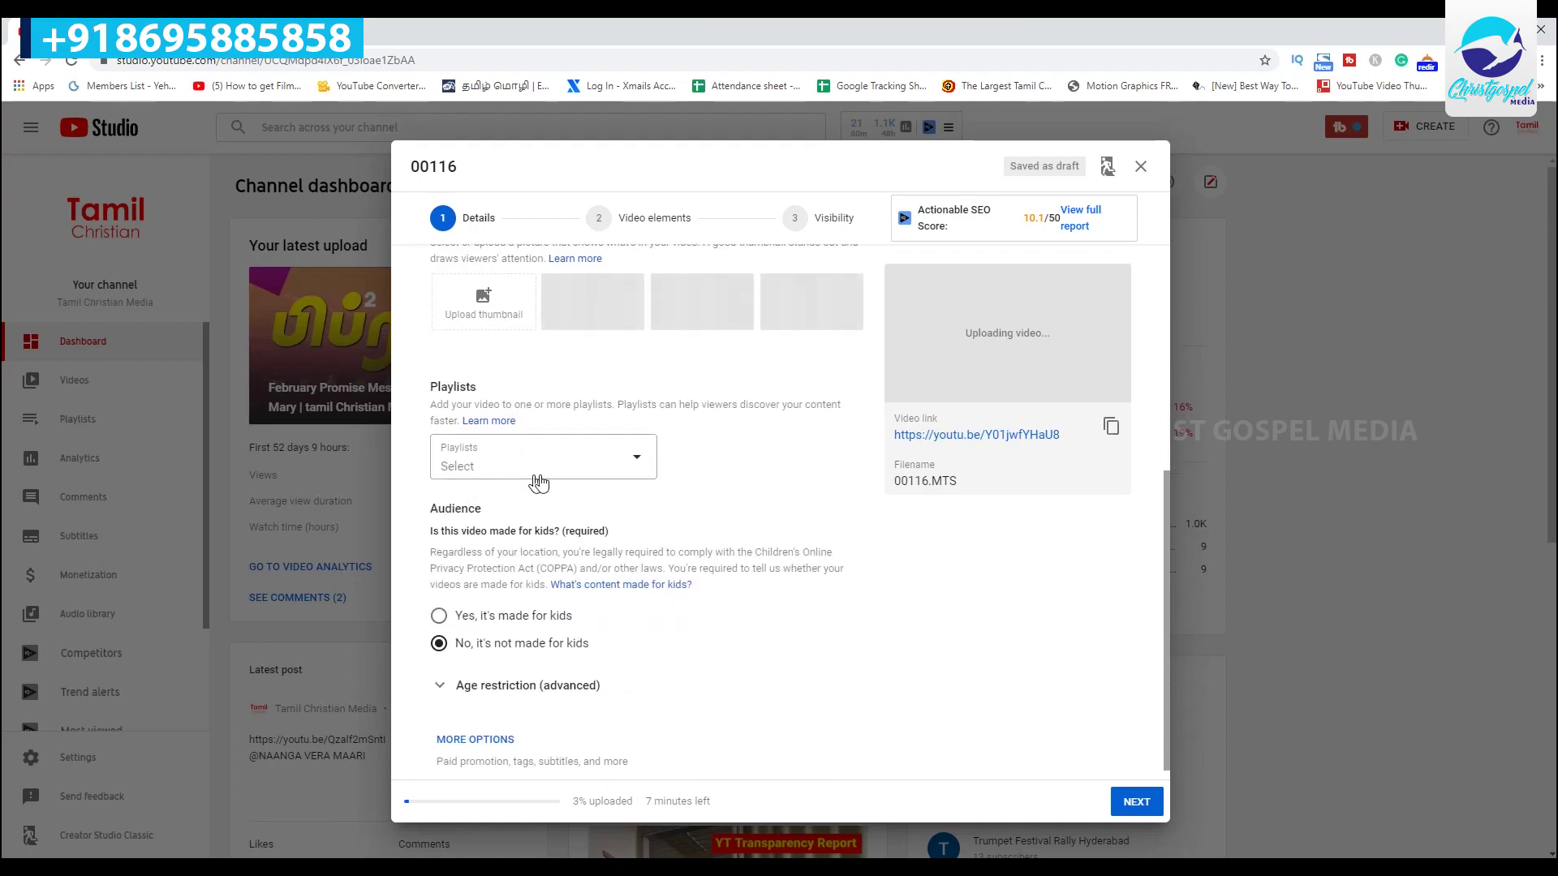
pyautogui.scroll(-1, 519, 544)
pyautogui.scroll(5, 566, 587)
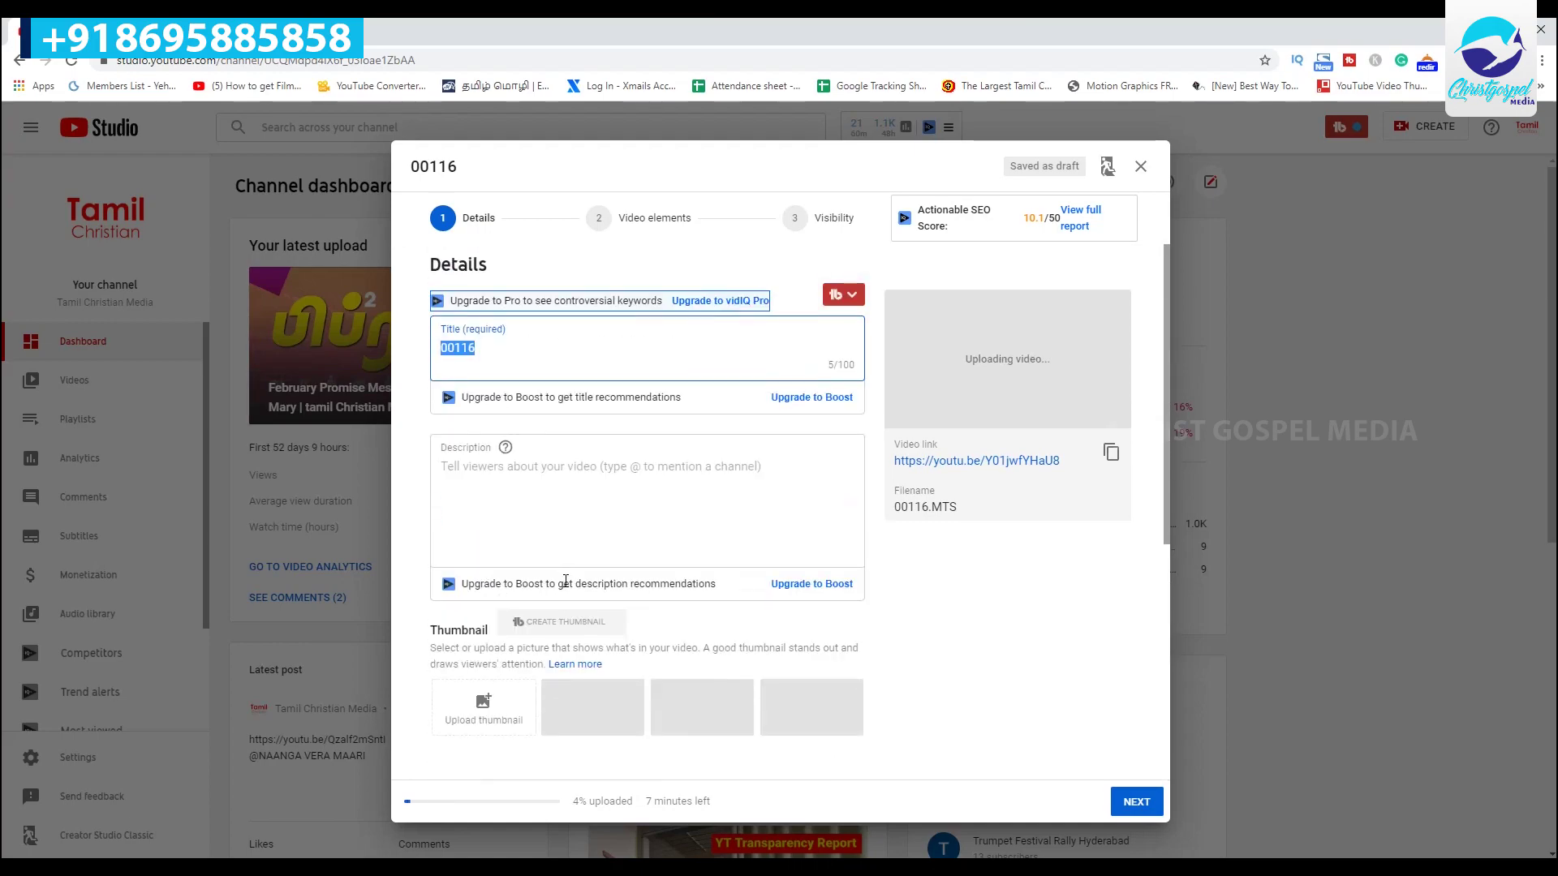
pyautogui.click(490, 356)
pyautogui.moveTo(490, 356); pyautogui.dragTo(432, 357)
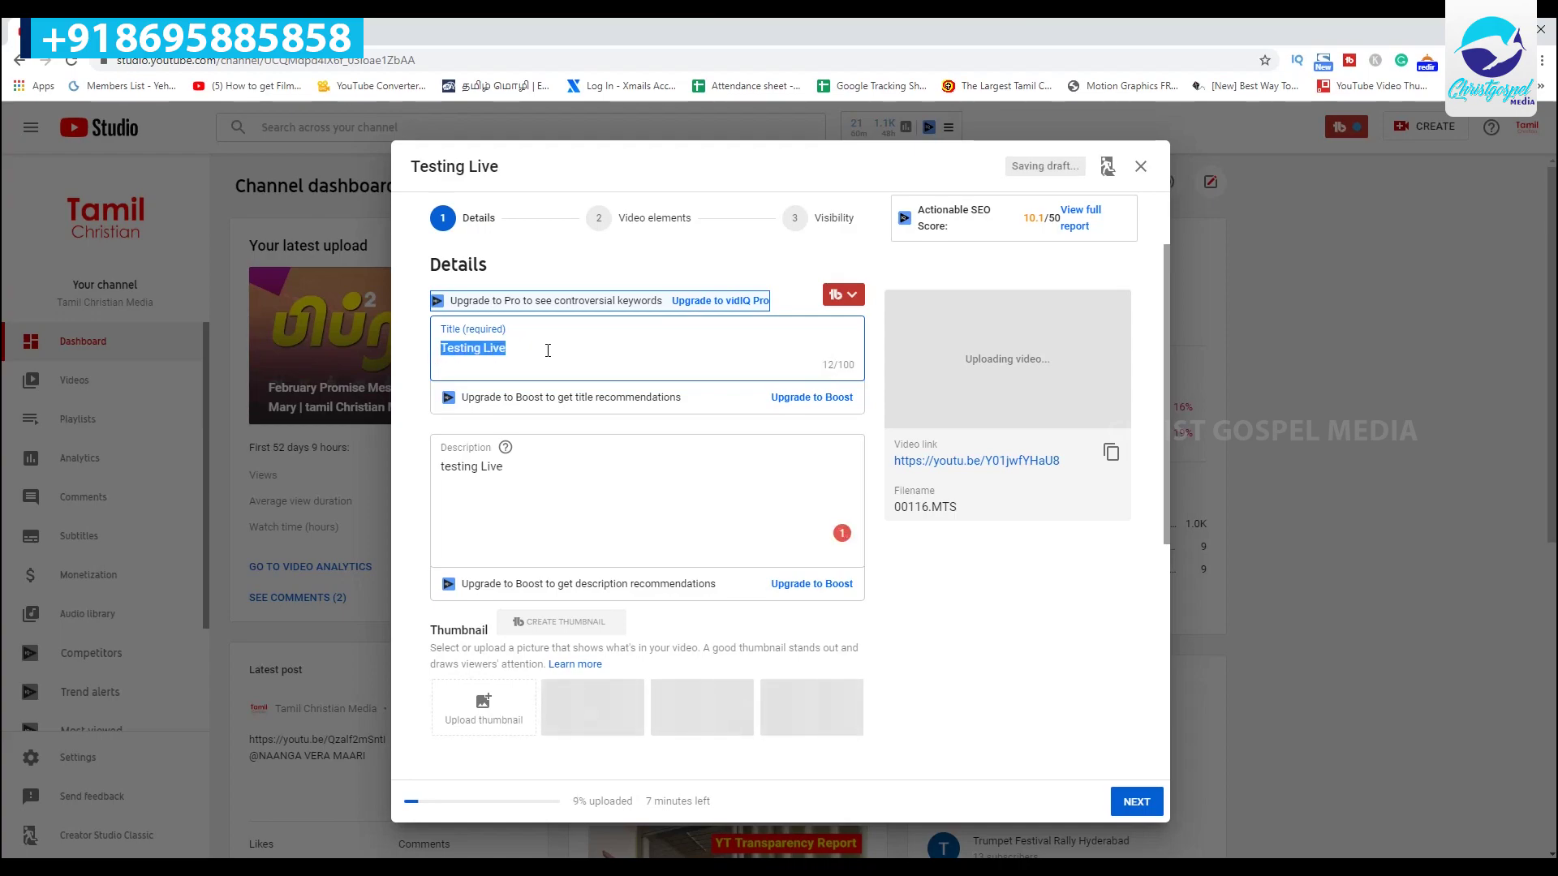
pyautogui.write('Sun')
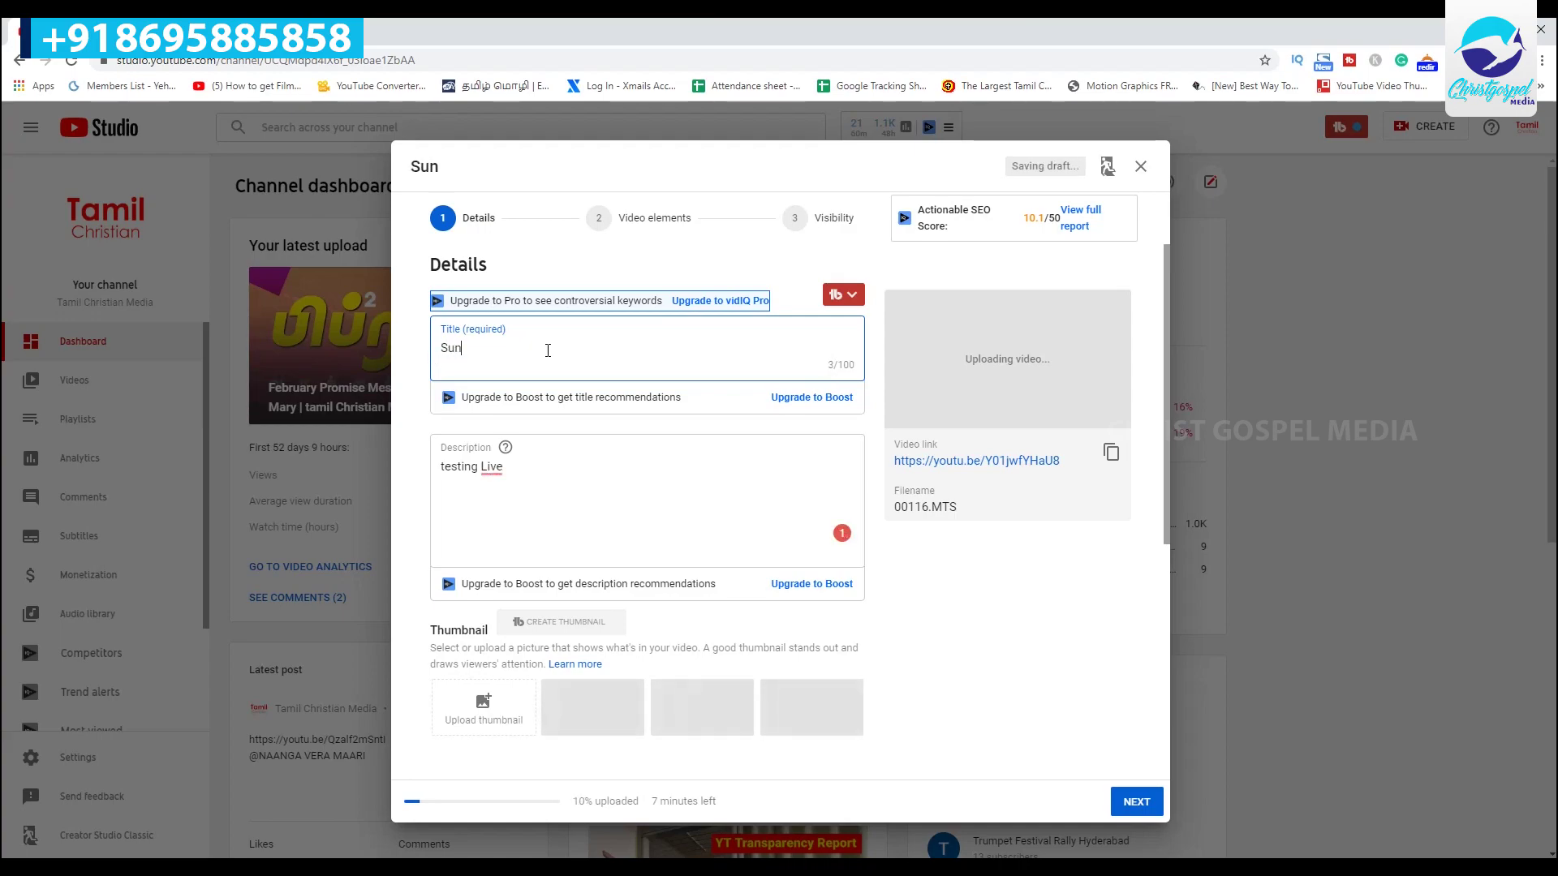
pyautogui.write('day Service ')
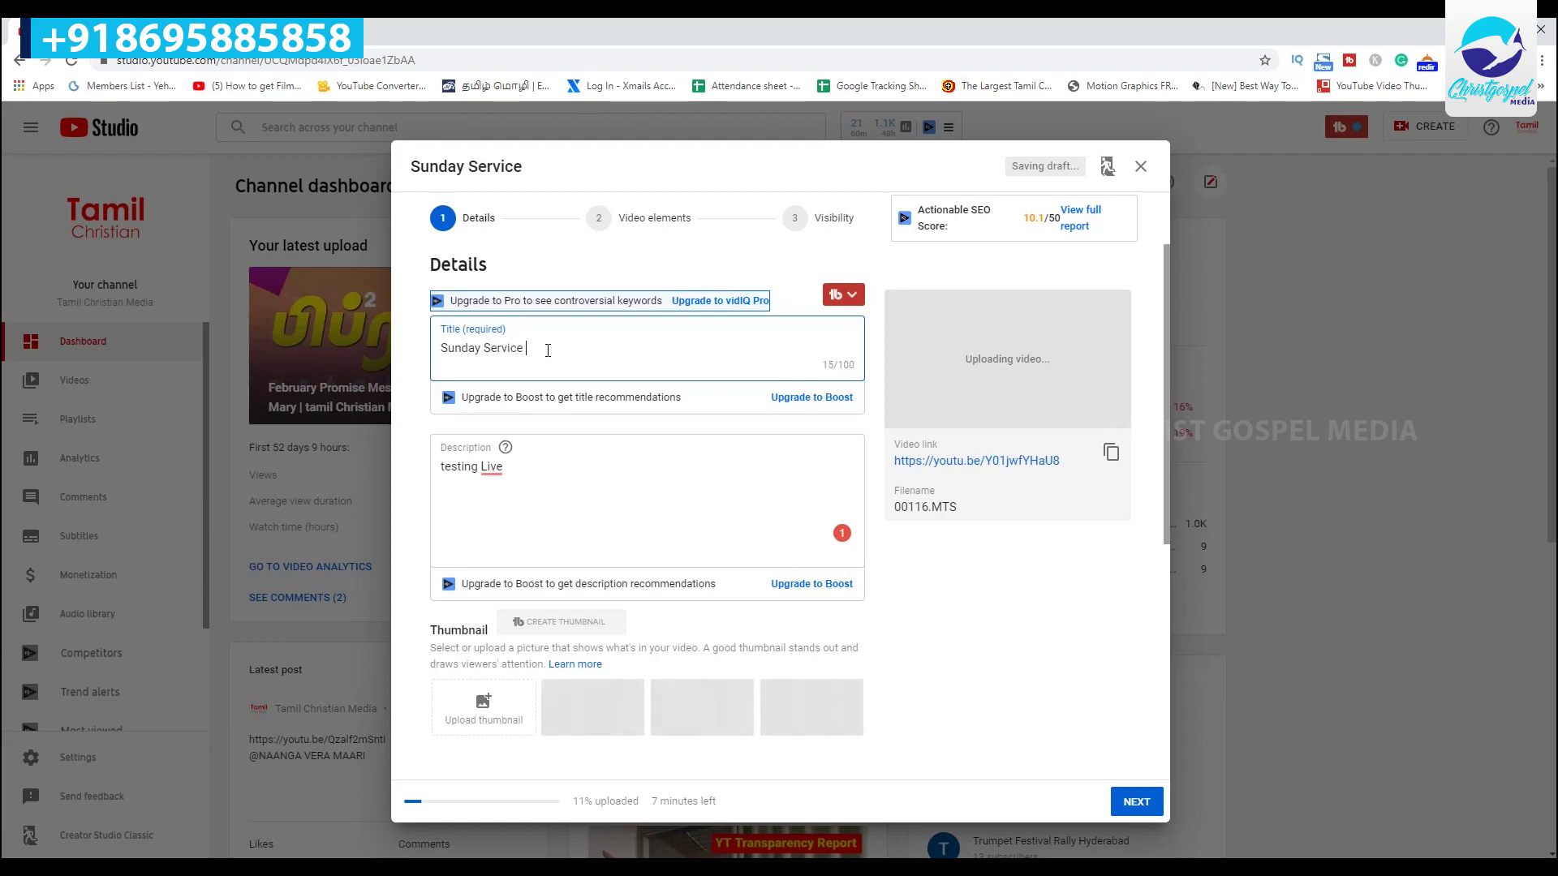
pyautogui.write('live | ')
pyautogui.write('2')
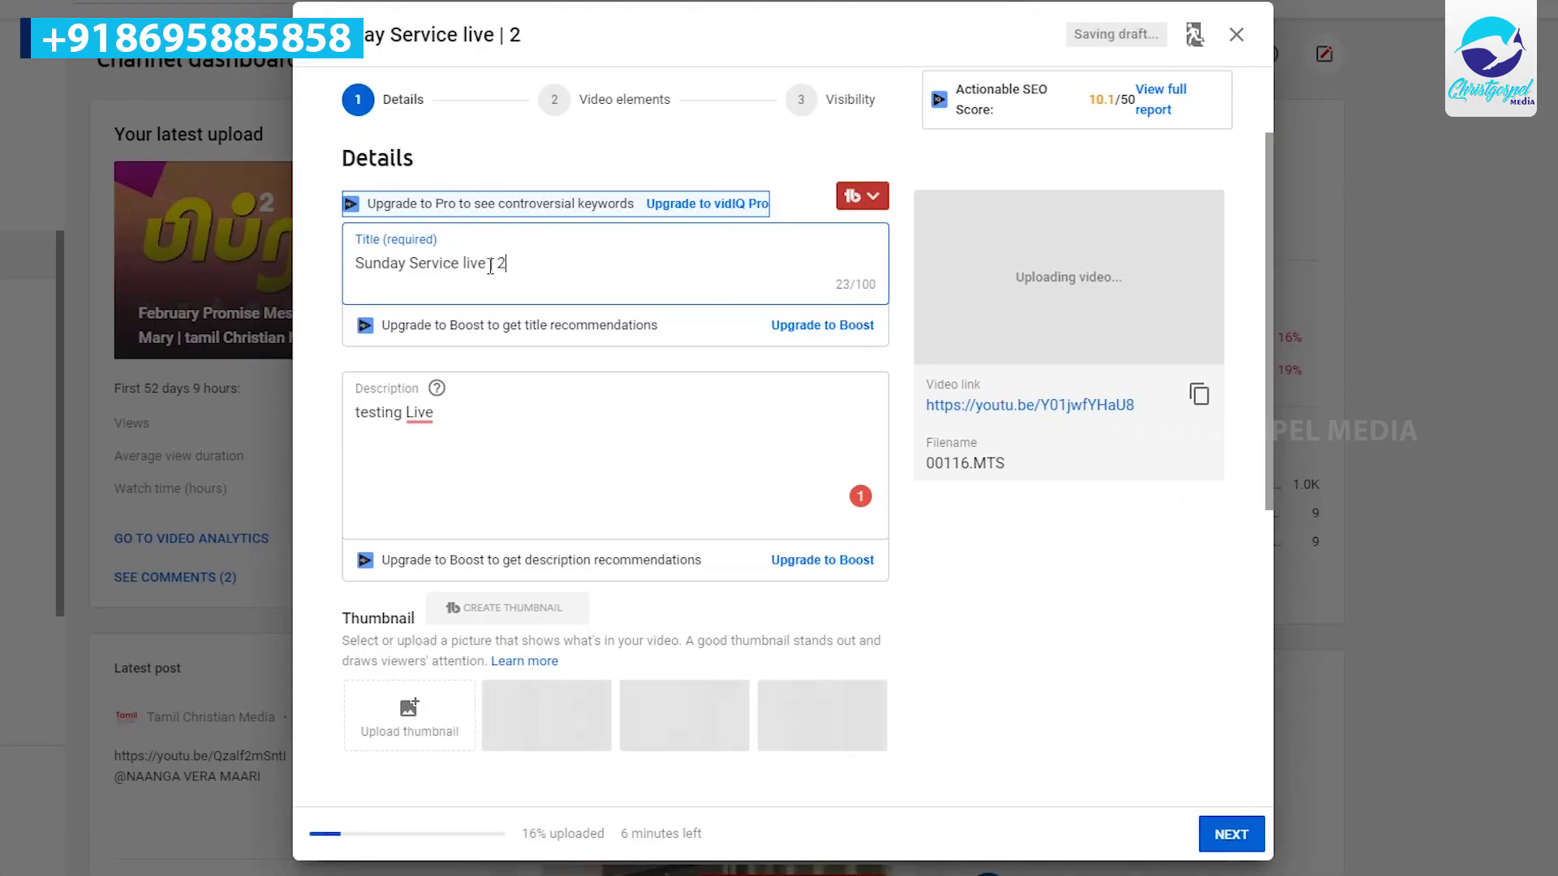
pyautogui.write('9.03.2020')
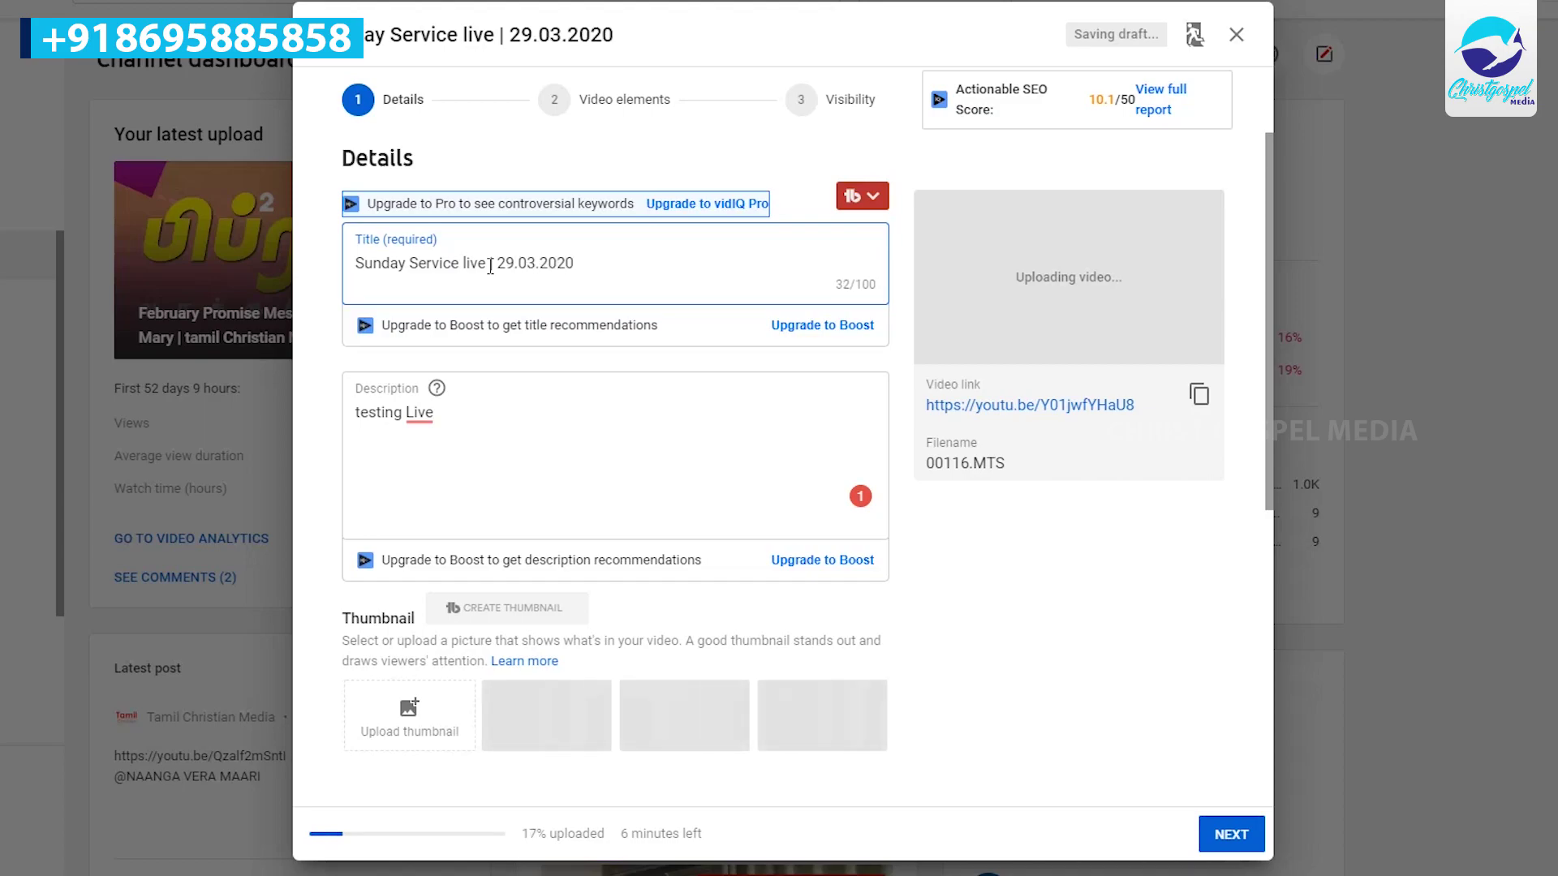
# Step: Copy the full video title into the description, replacing the existing description text
pyautogui.moveTo(594, 266); pyautogui.dragTo(383, 266)
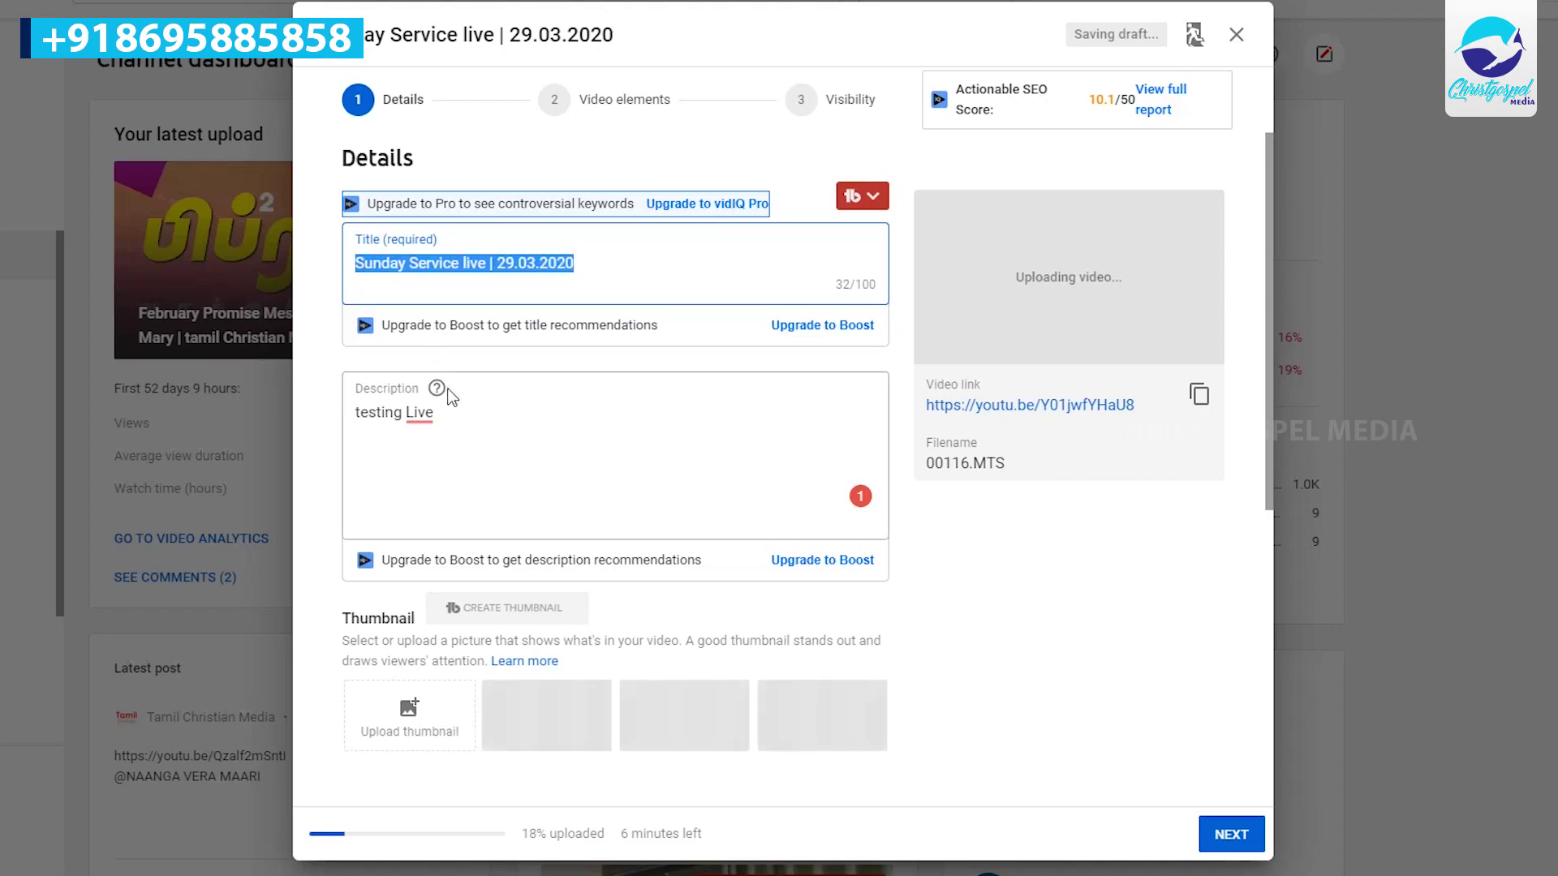
pyautogui.tripleClick(369, 421)
pyautogui.write('Sunday Service live | 29.03.2020')
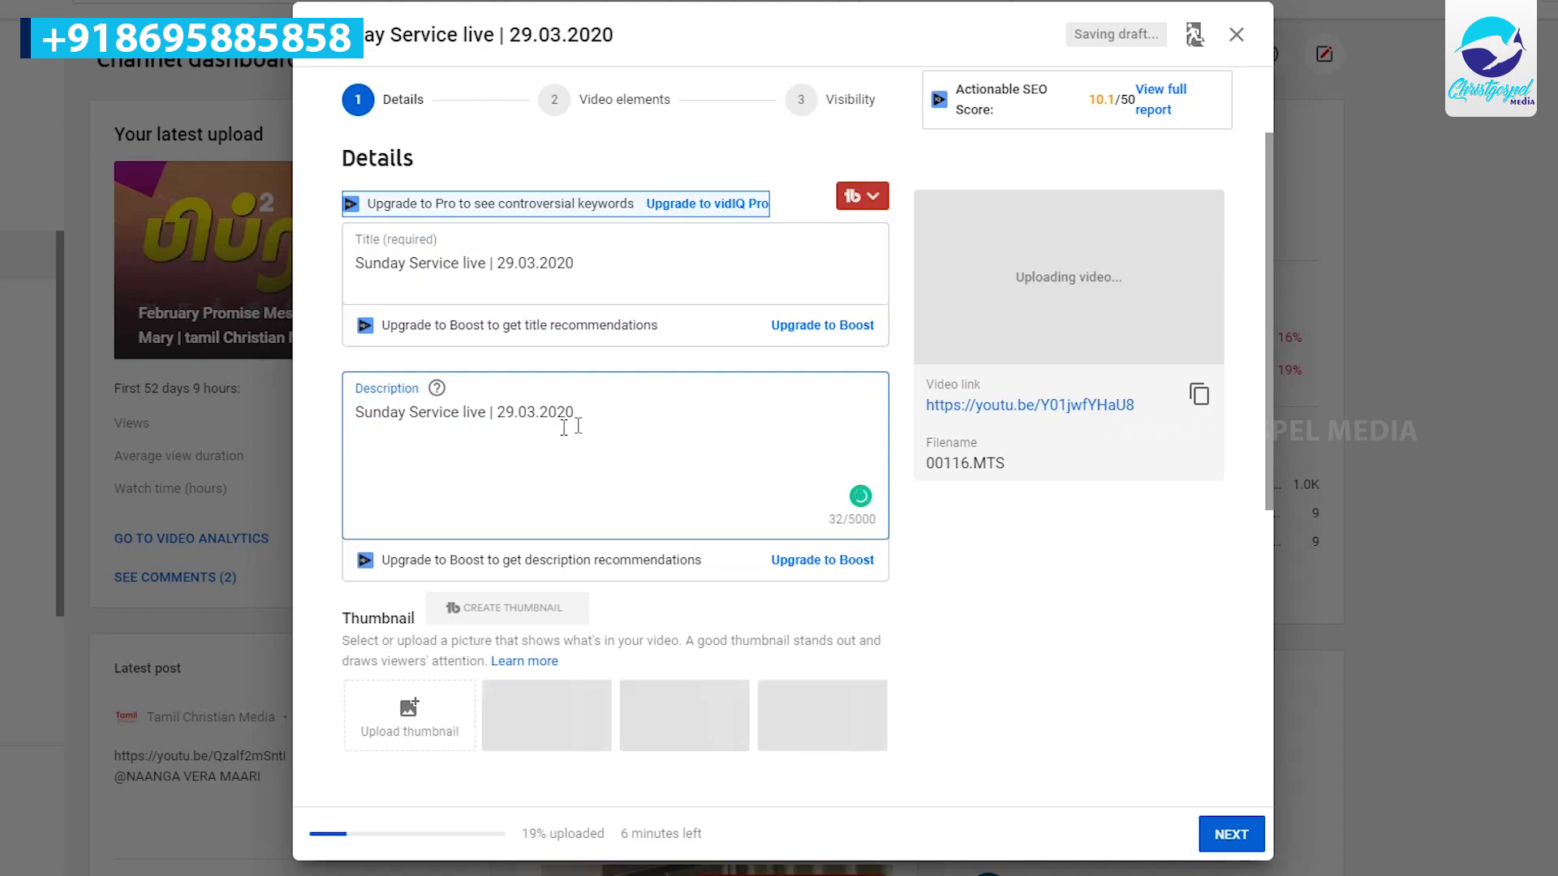
# Step: Add the label line "Pastor Name :" to the description, separated from the first line by a blank line
pyautogui.press('Return')
pyautogui.press('Return')
pyautogui.write('Pastor N')
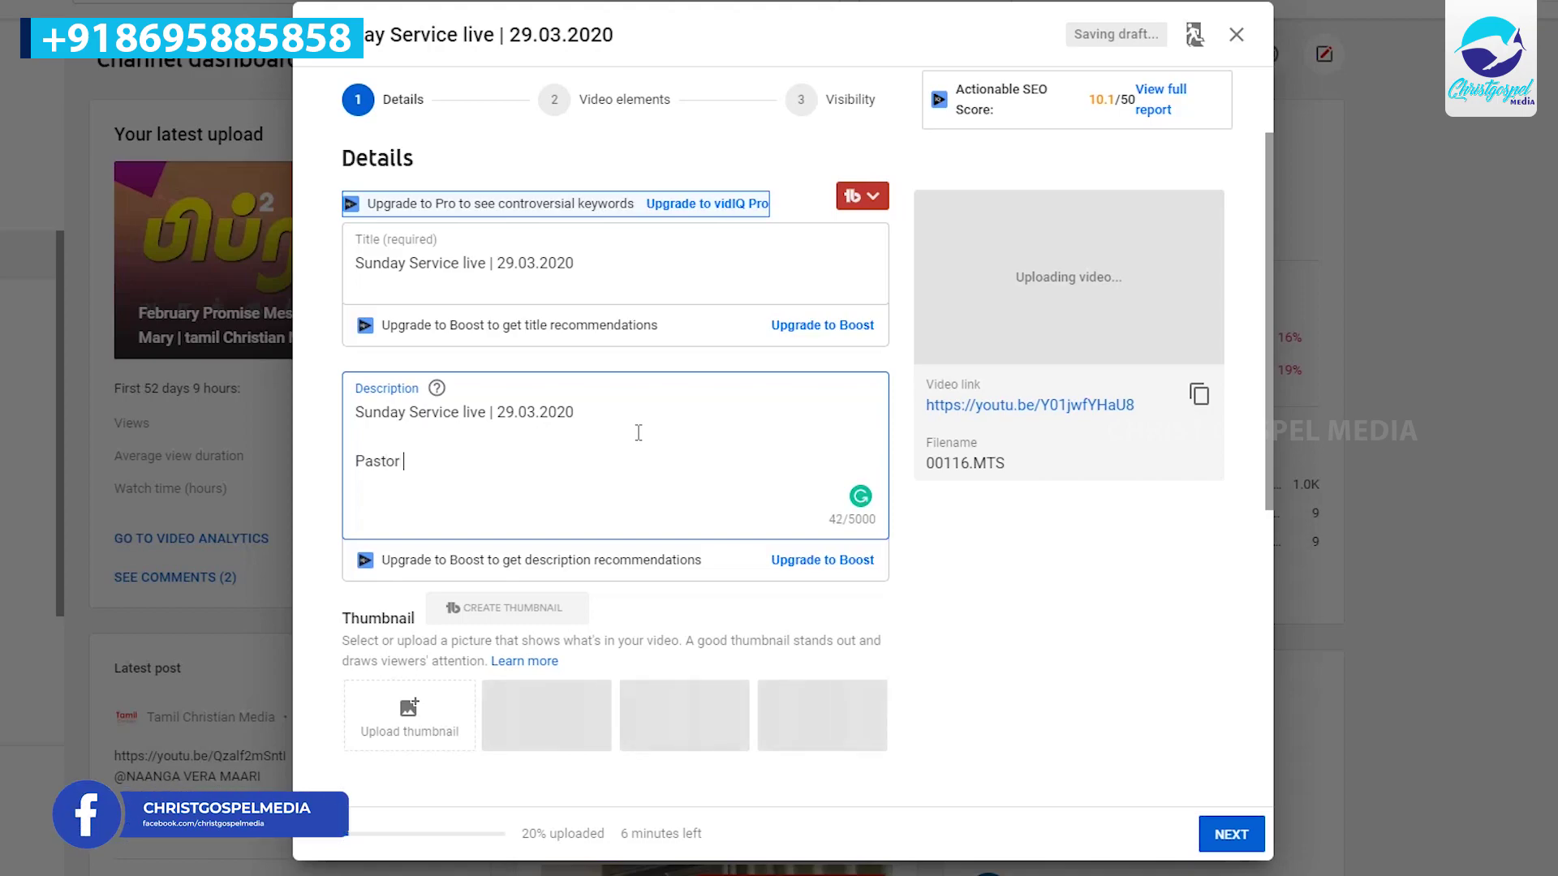
pyautogui.write('ame :')
pyautogui.press('Return')
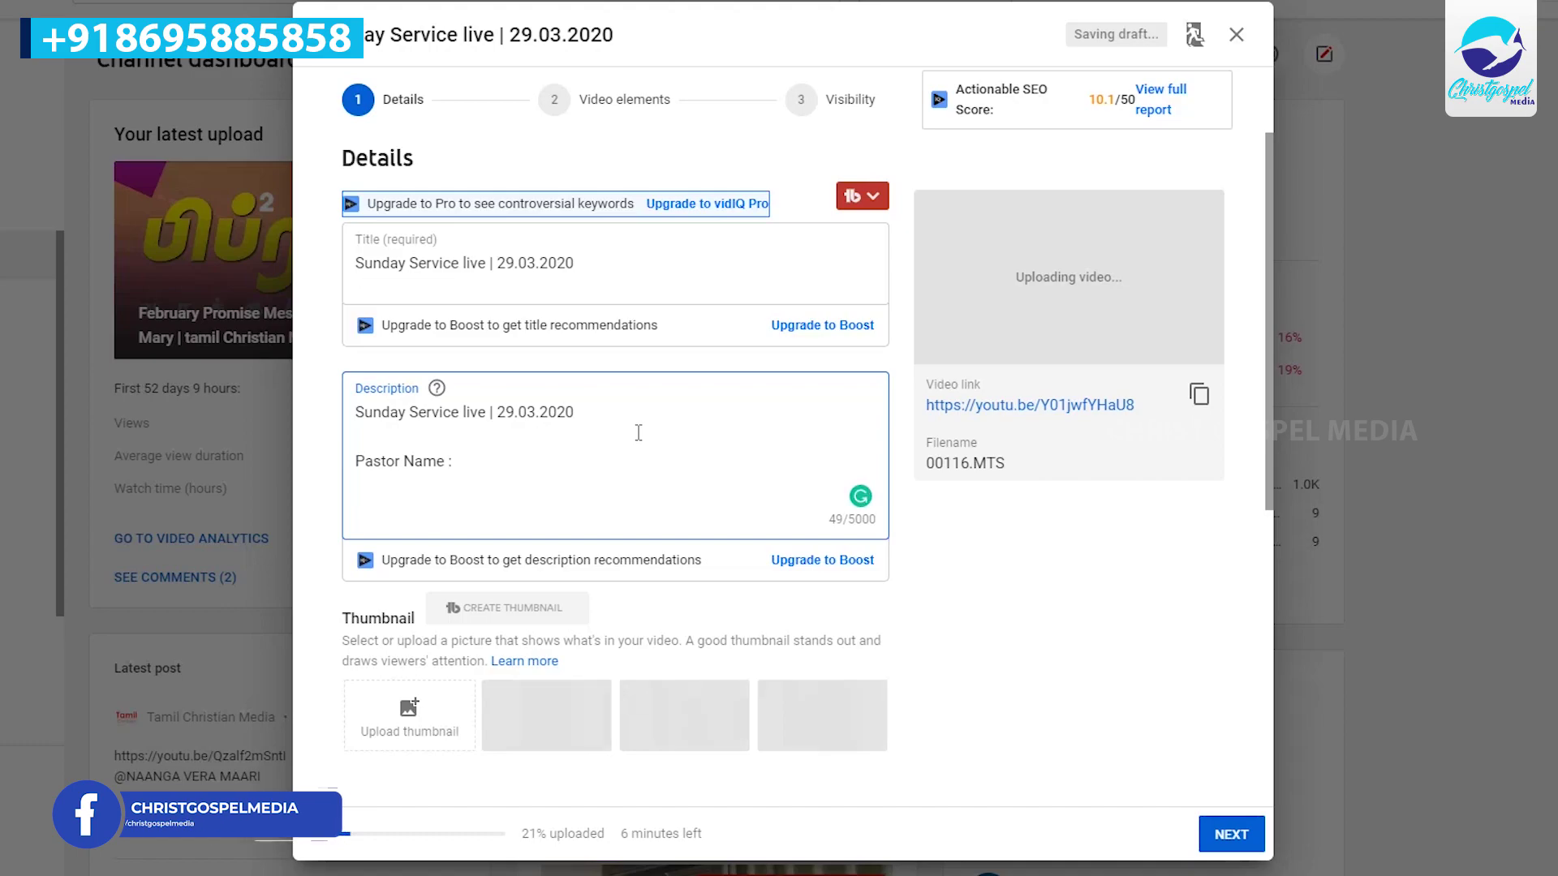
# Step: Add the label line "Pastor Contact Number:" below the pastor name line in the description
pyautogui.write('Pas')
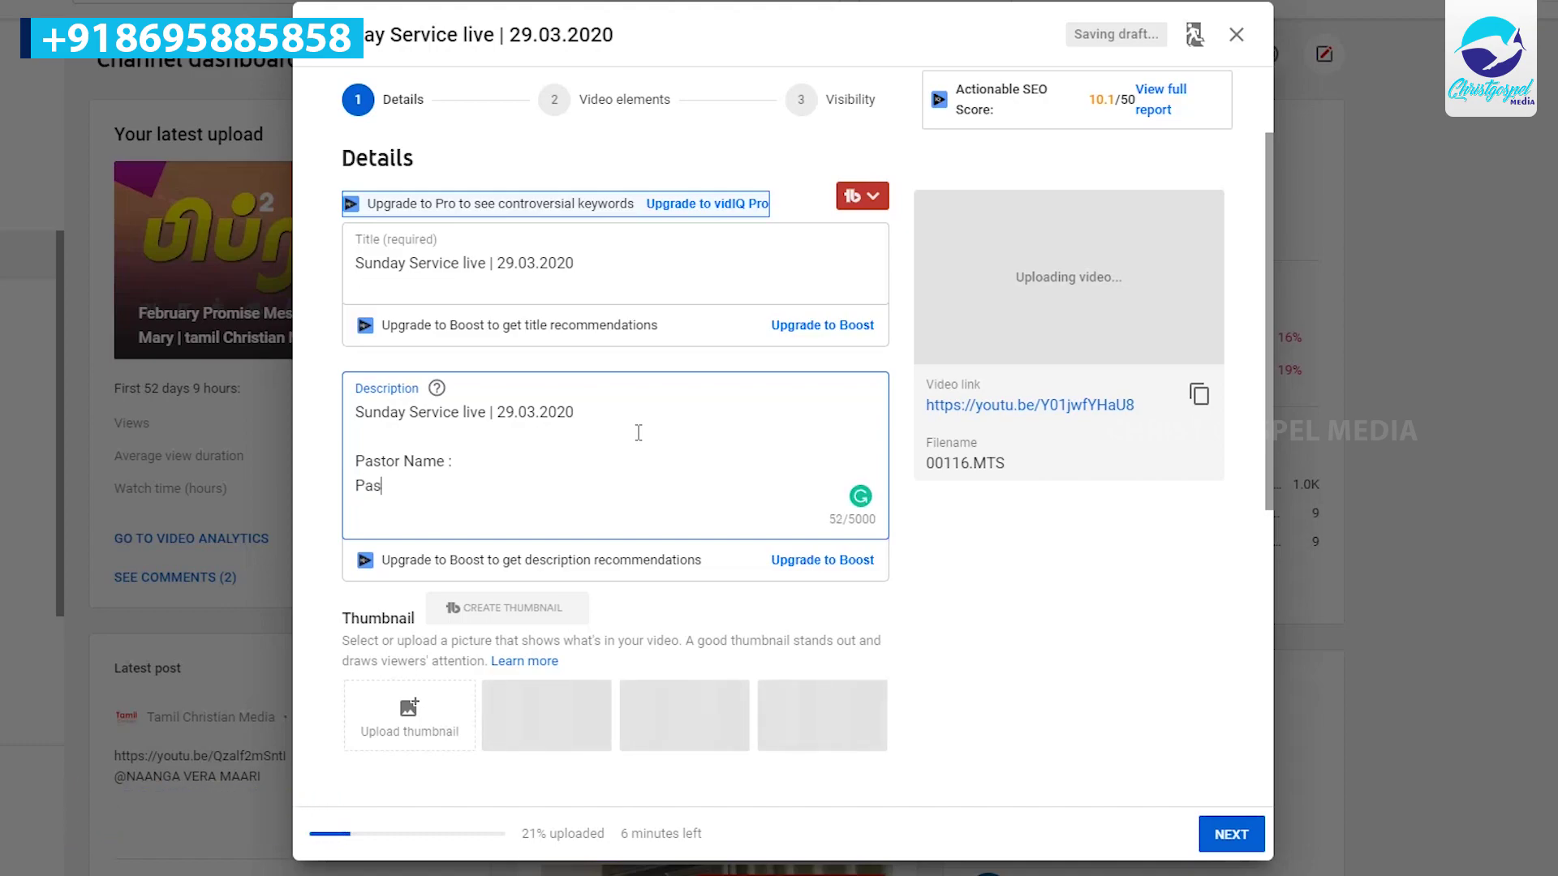
pyautogui.write('tor CO')
pyautogui.press('BackSpace')
pyautogui.press('BackSpace')
pyautogui.press('BackSpace')
pyautogui.press('BackSpace')
pyautogui.press('BackSpace')
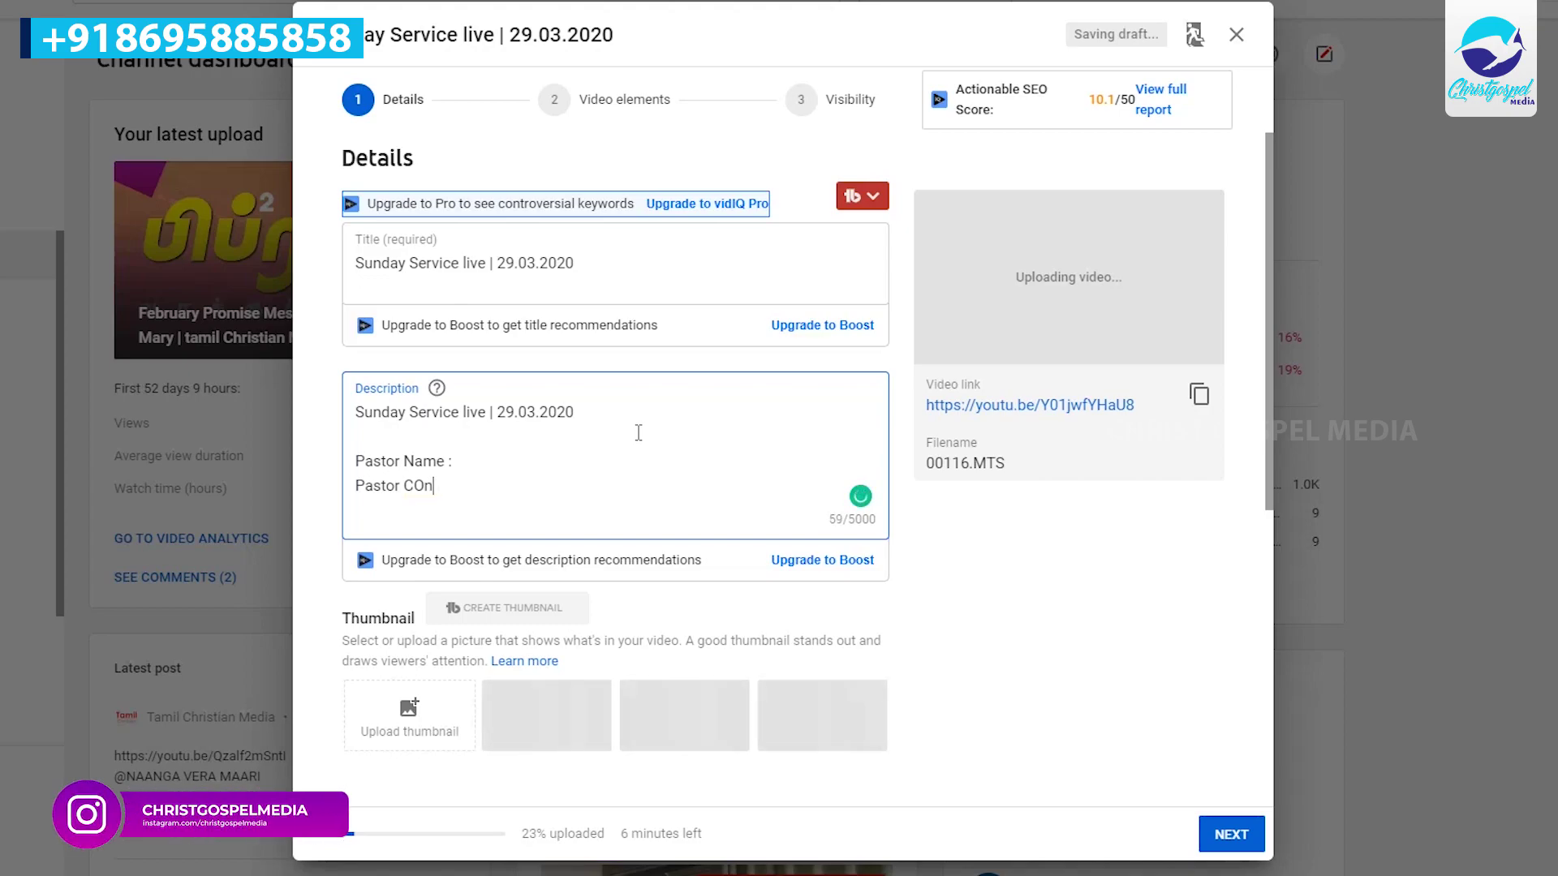
pyautogui.write('ontact Nu')
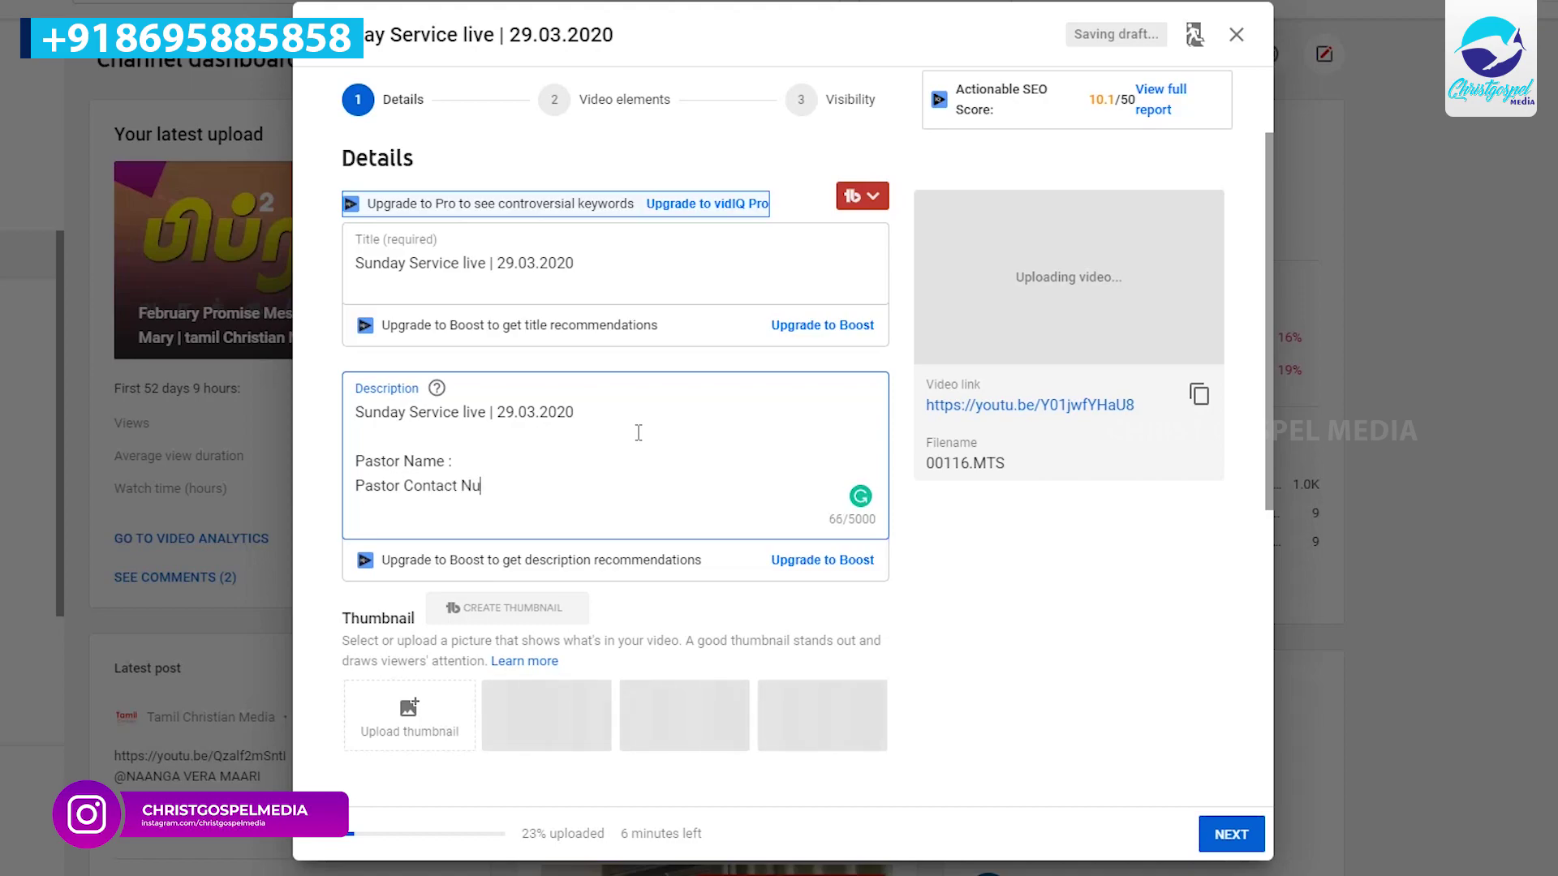
pyautogui.write('mber:')
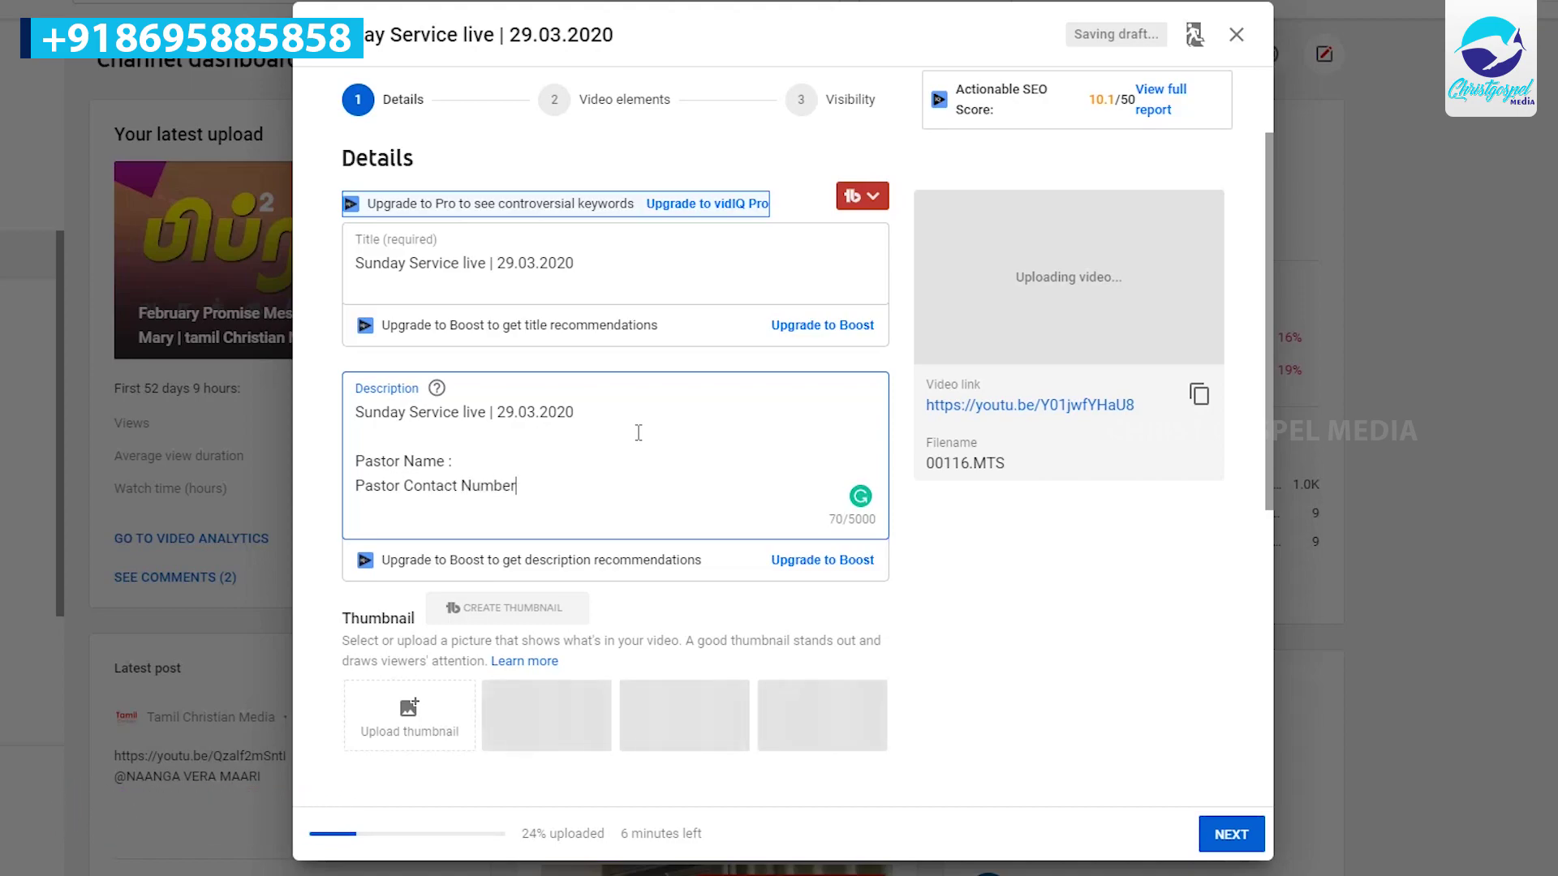
# Step: Add the label line "Church Address :" below the contact number line in the description
pyautogui.press('Return')
pyautogui.write('Curch')
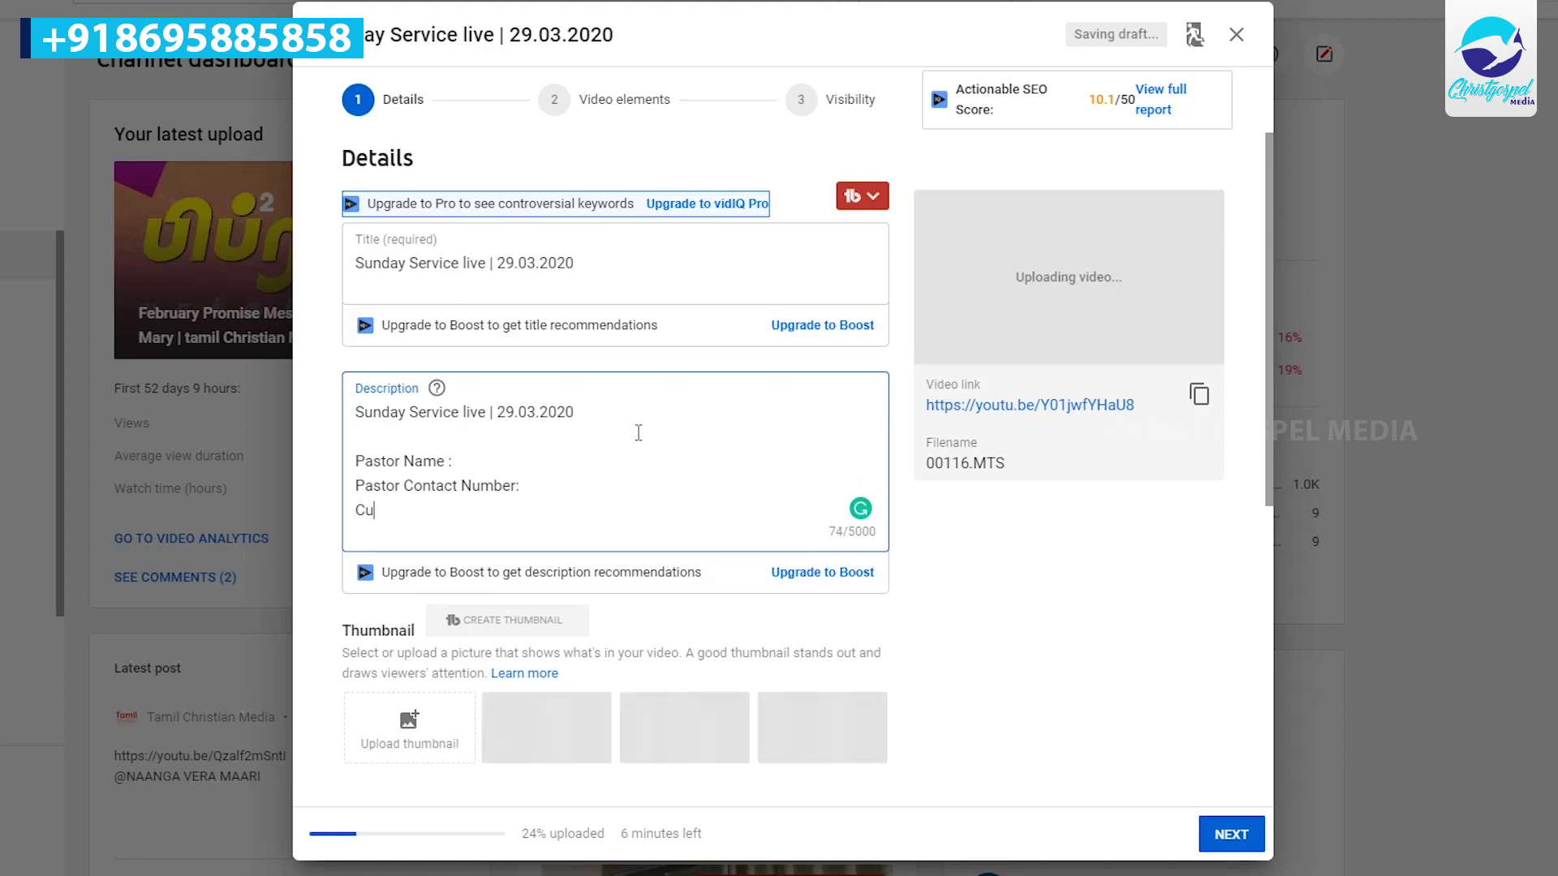
pyautogui.press('BackSpace')
pyautogui.press('BackSpace')
pyautogui.press('BackSpace')
pyautogui.press('BackSpace')
pyautogui.press('BackSpace')
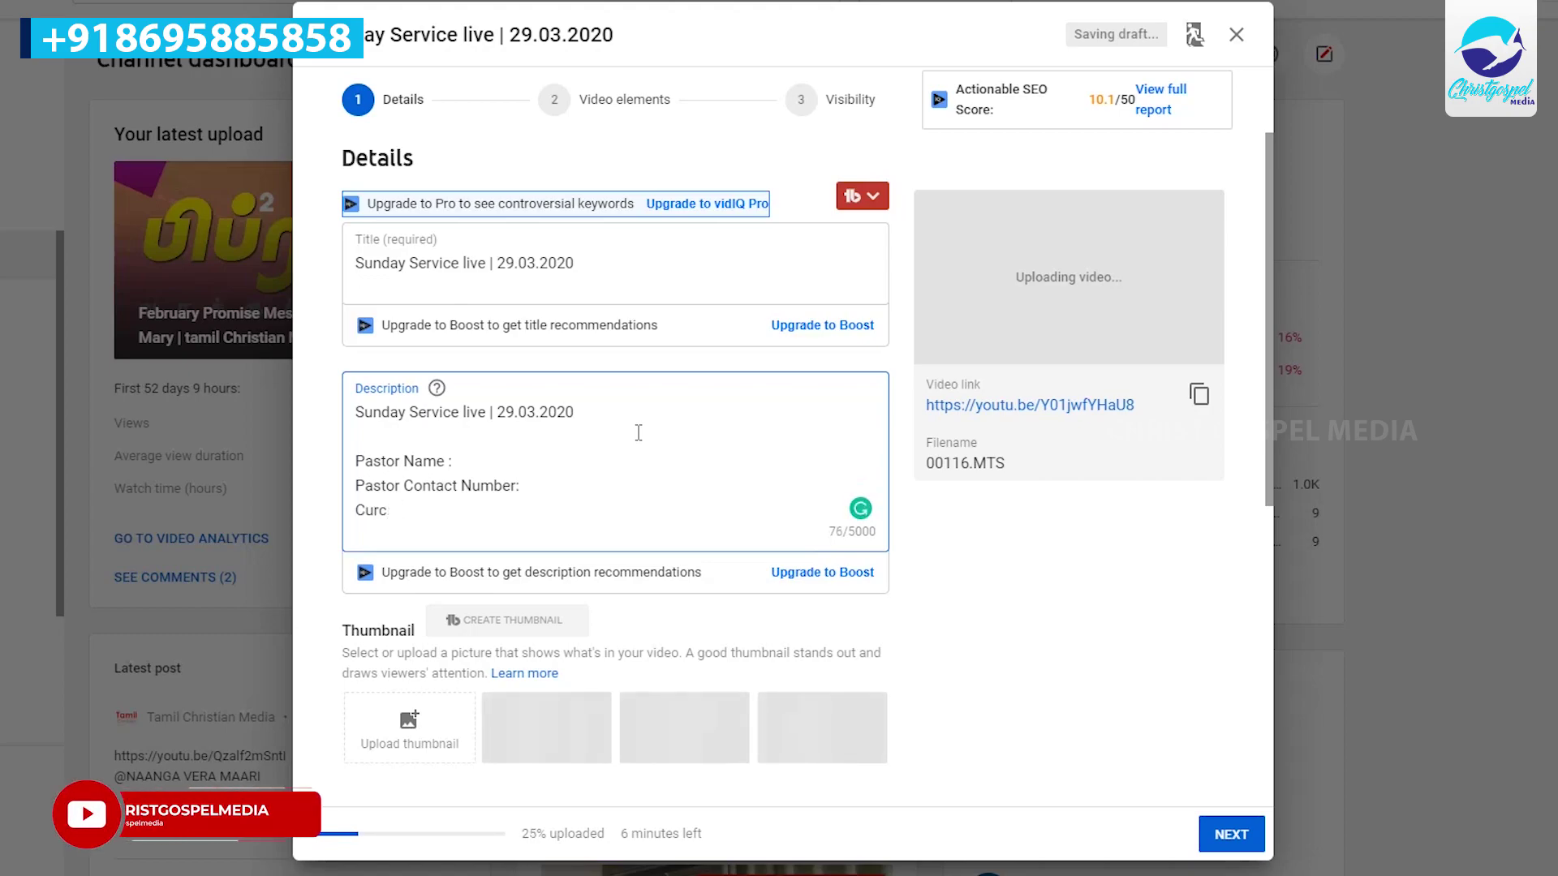
pyautogui.write('hurc')
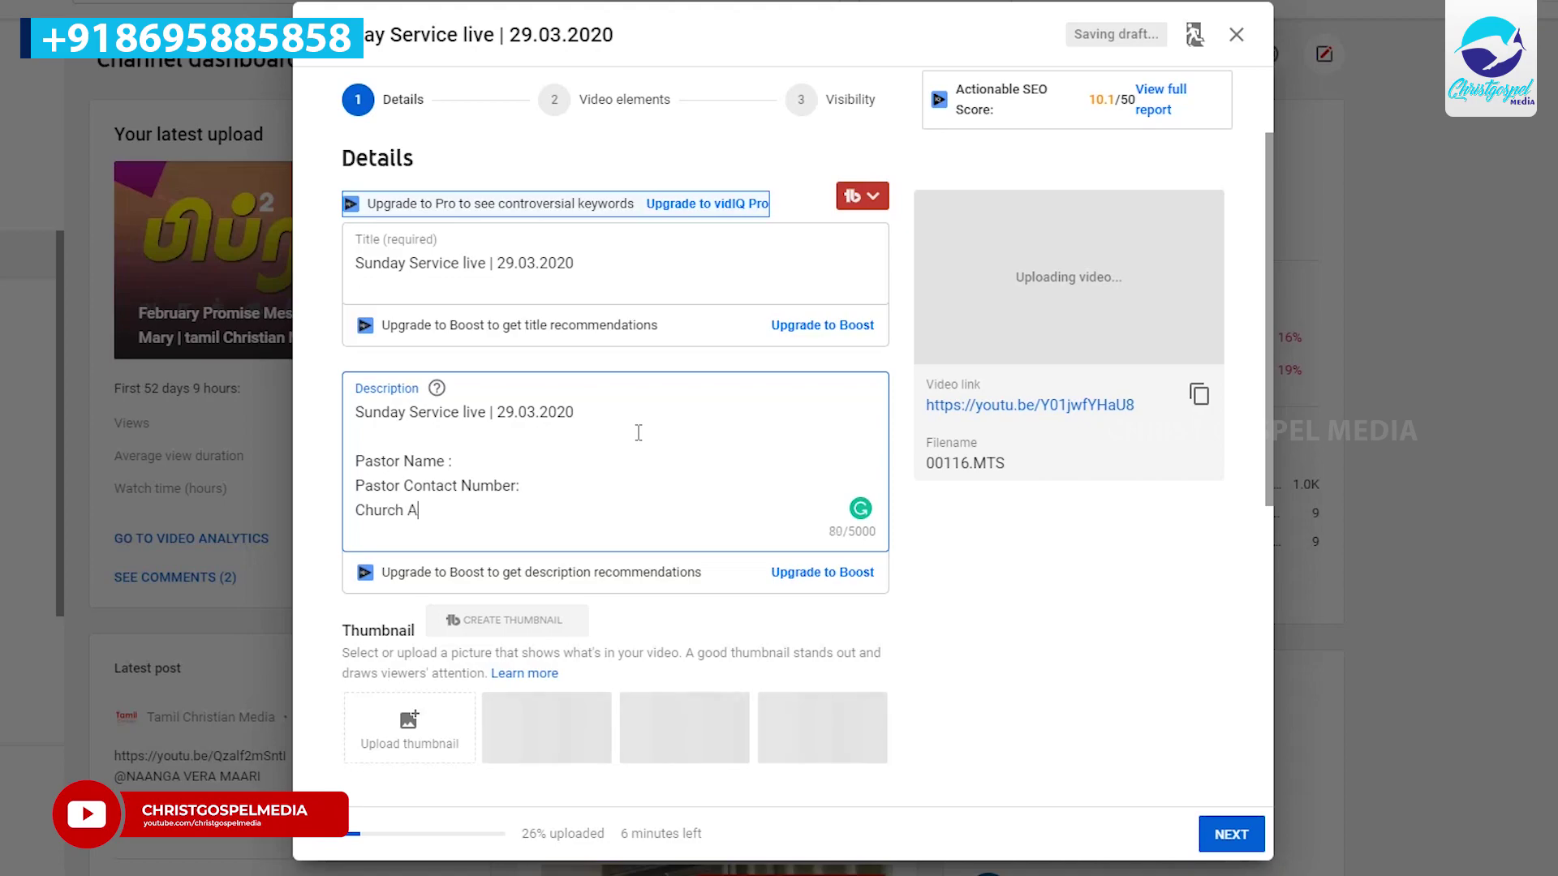
pyautogui.write('h Address ')
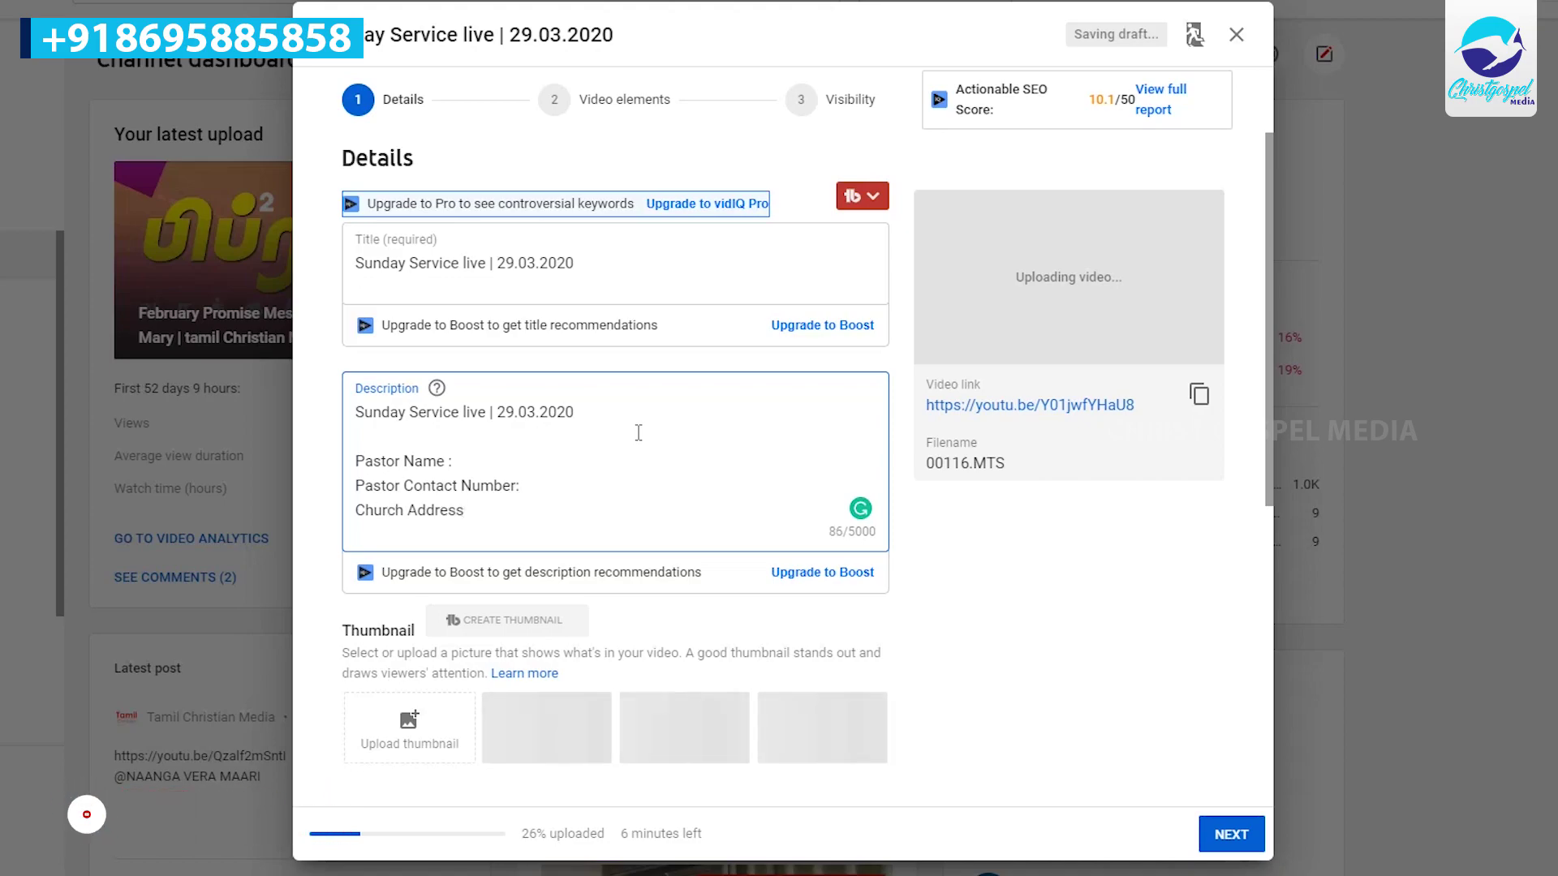
pyautogui.write(':')
pyautogui.press('Return')
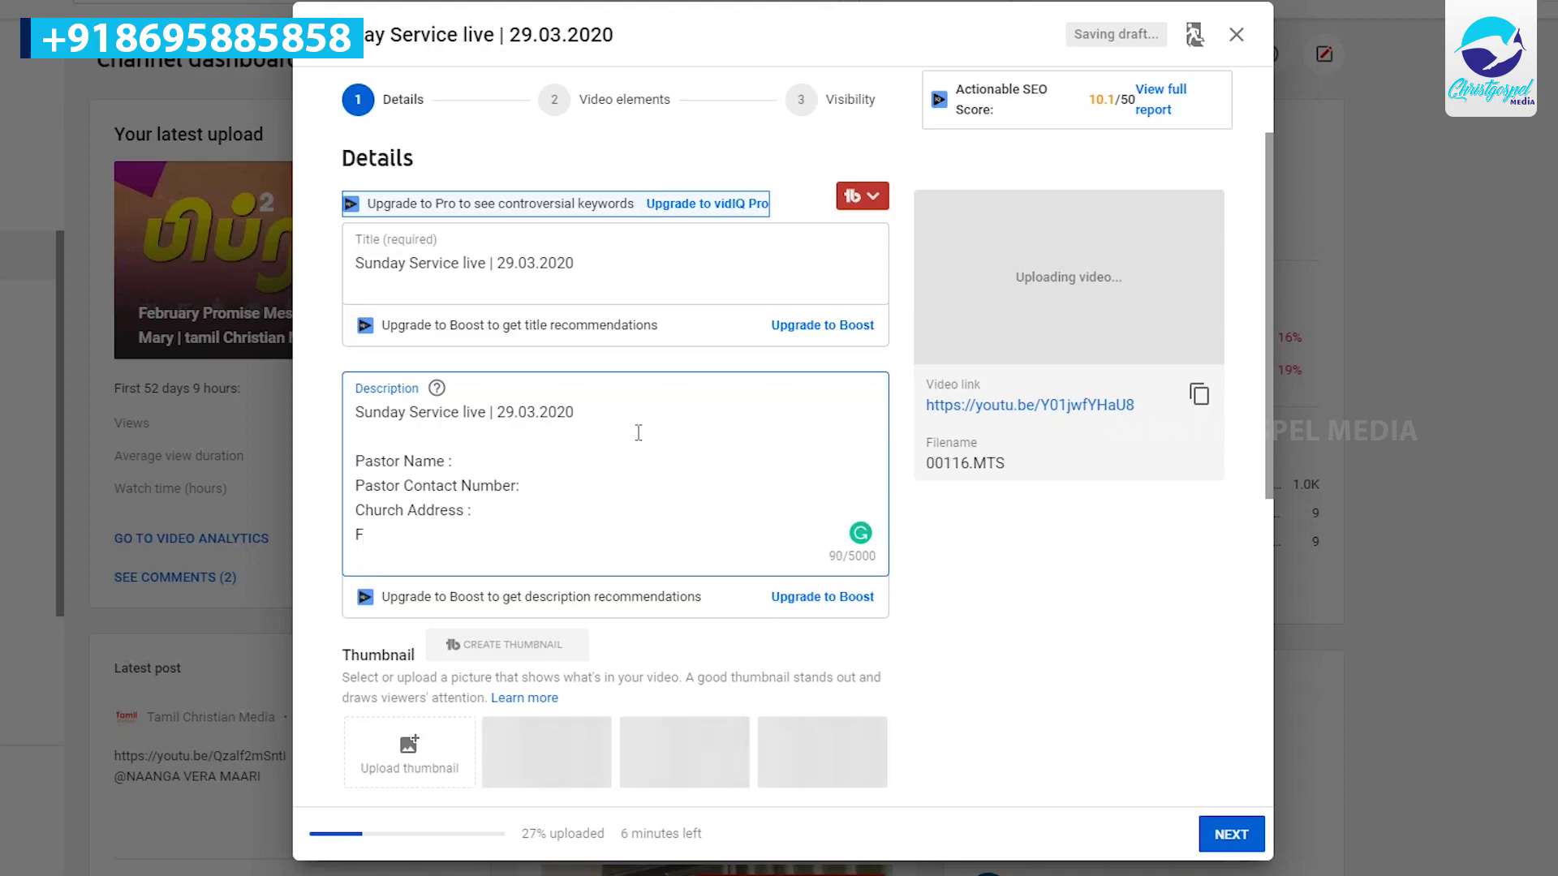
# Step: Add the label line "Facebook Page Link:" to the description, followed by a blank line and "About The Message :"
pyautogui.write('Facebook Pa')
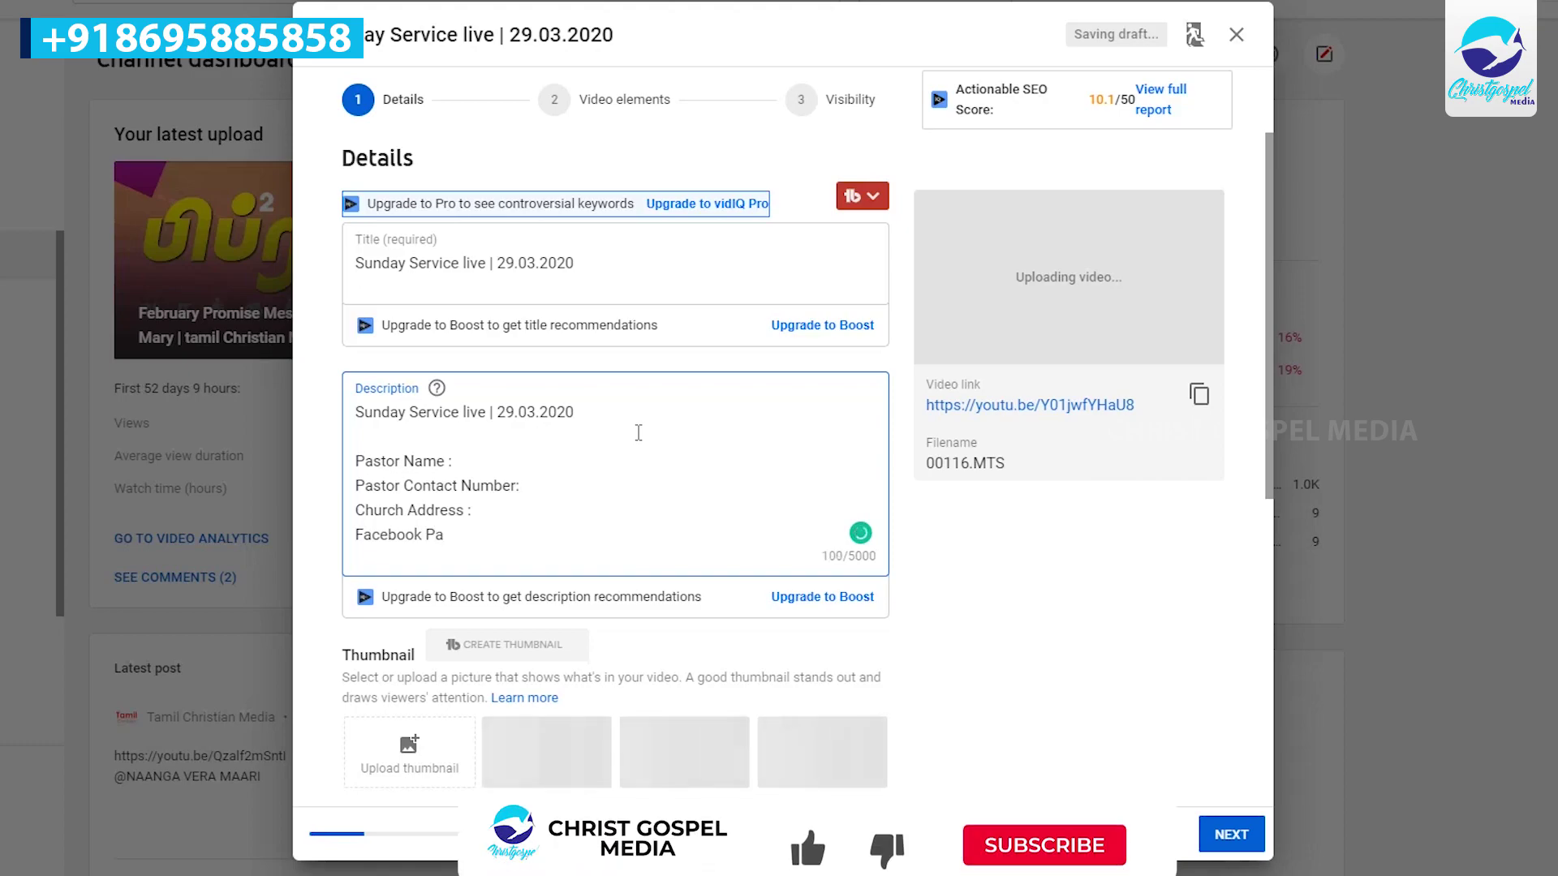
pyautogui.write('ge Linn')
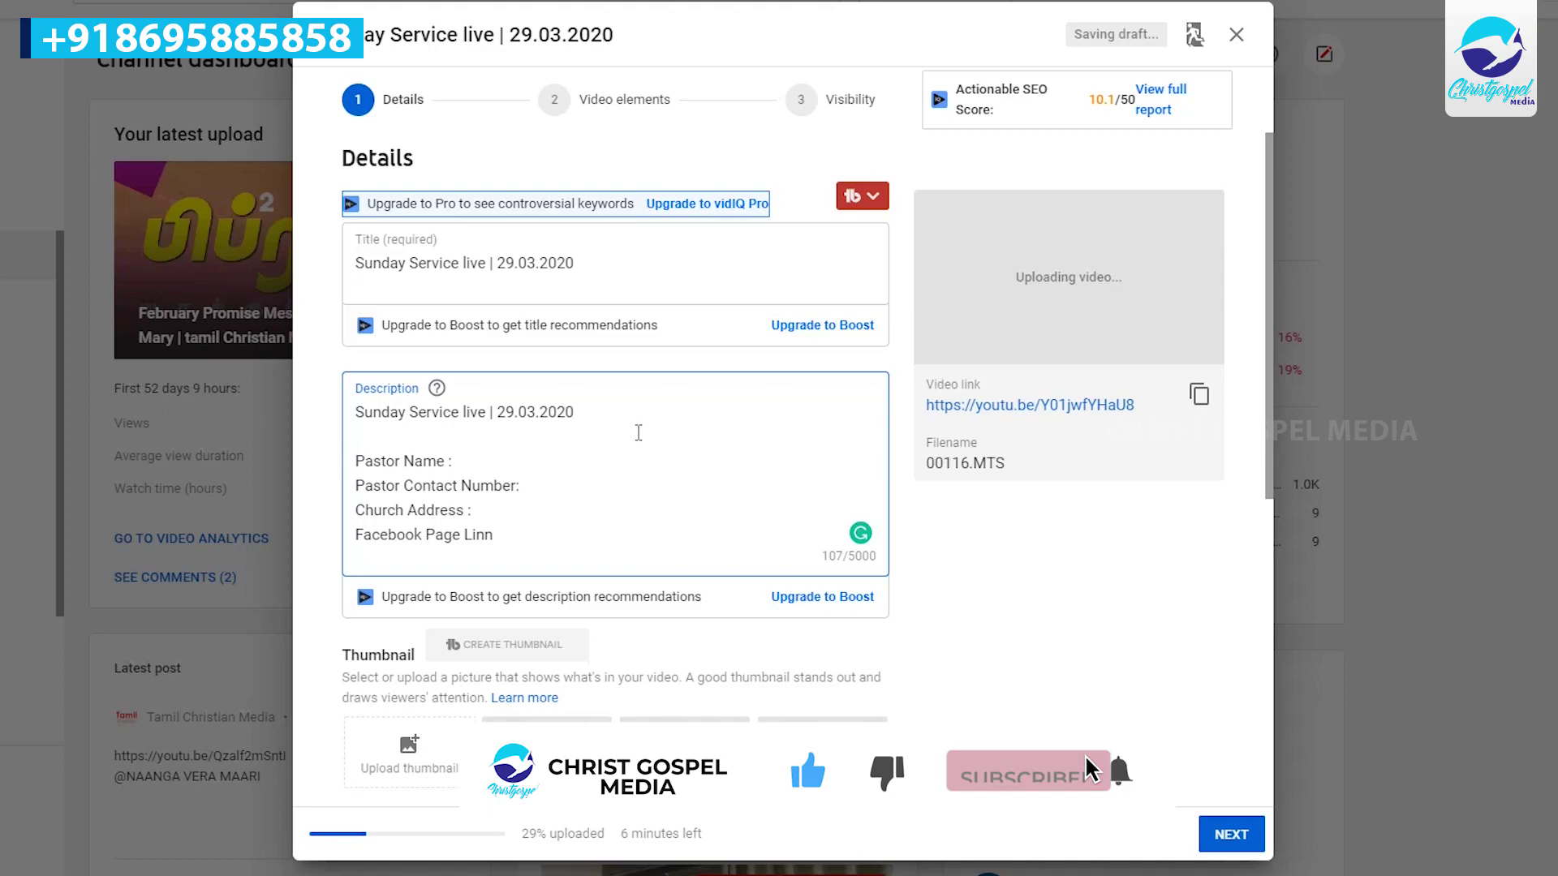
pyautogui.press('BackSpace')
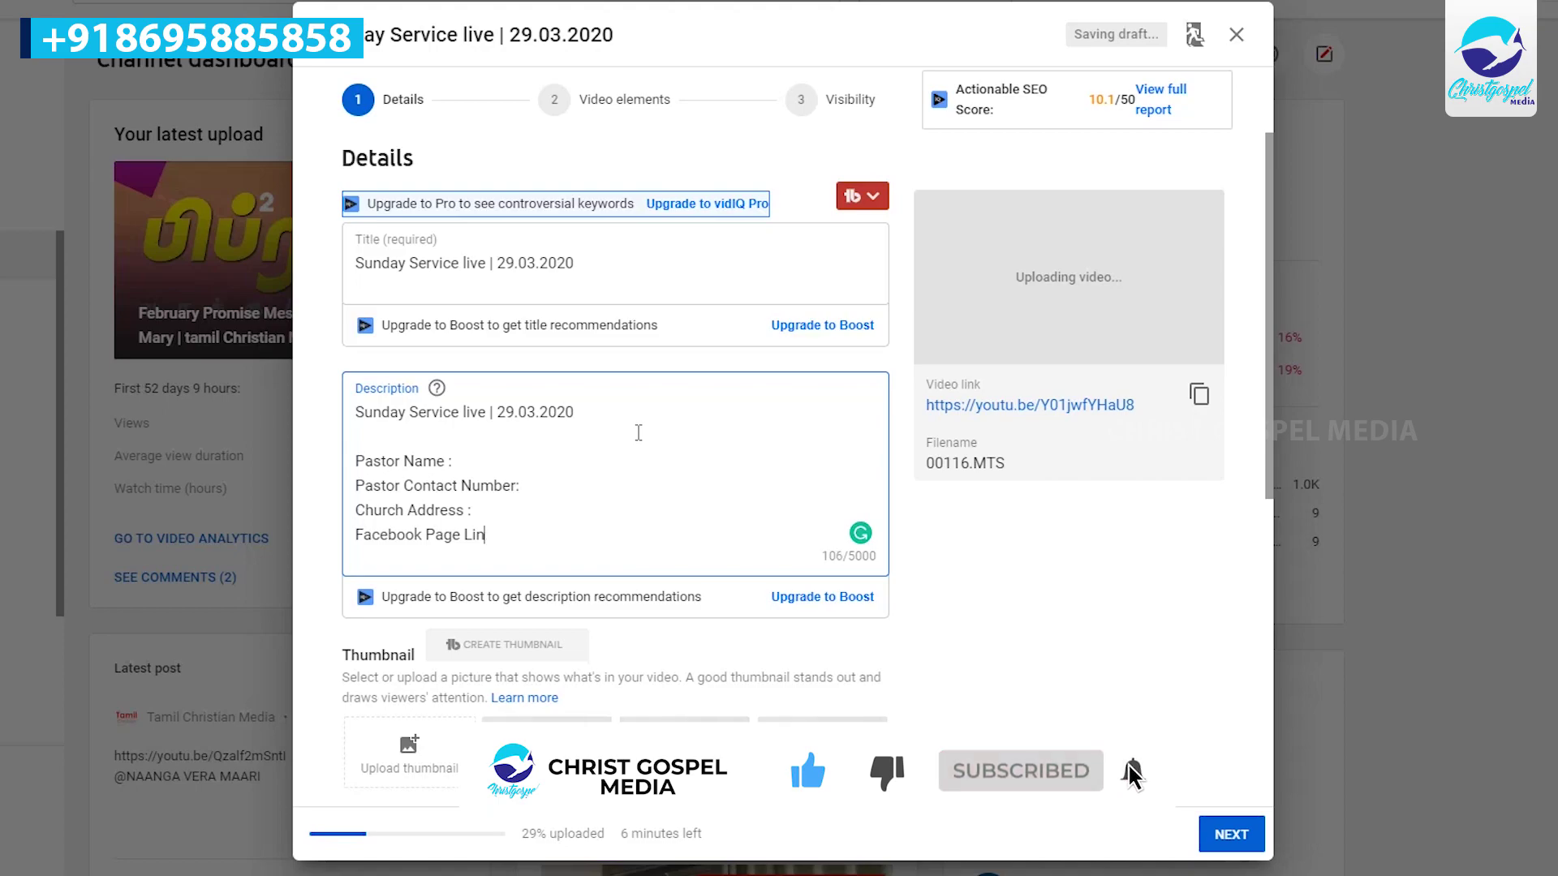
pyautogui.write('k:')
pyautogui.press('Return')
pyautogui.press('Return')
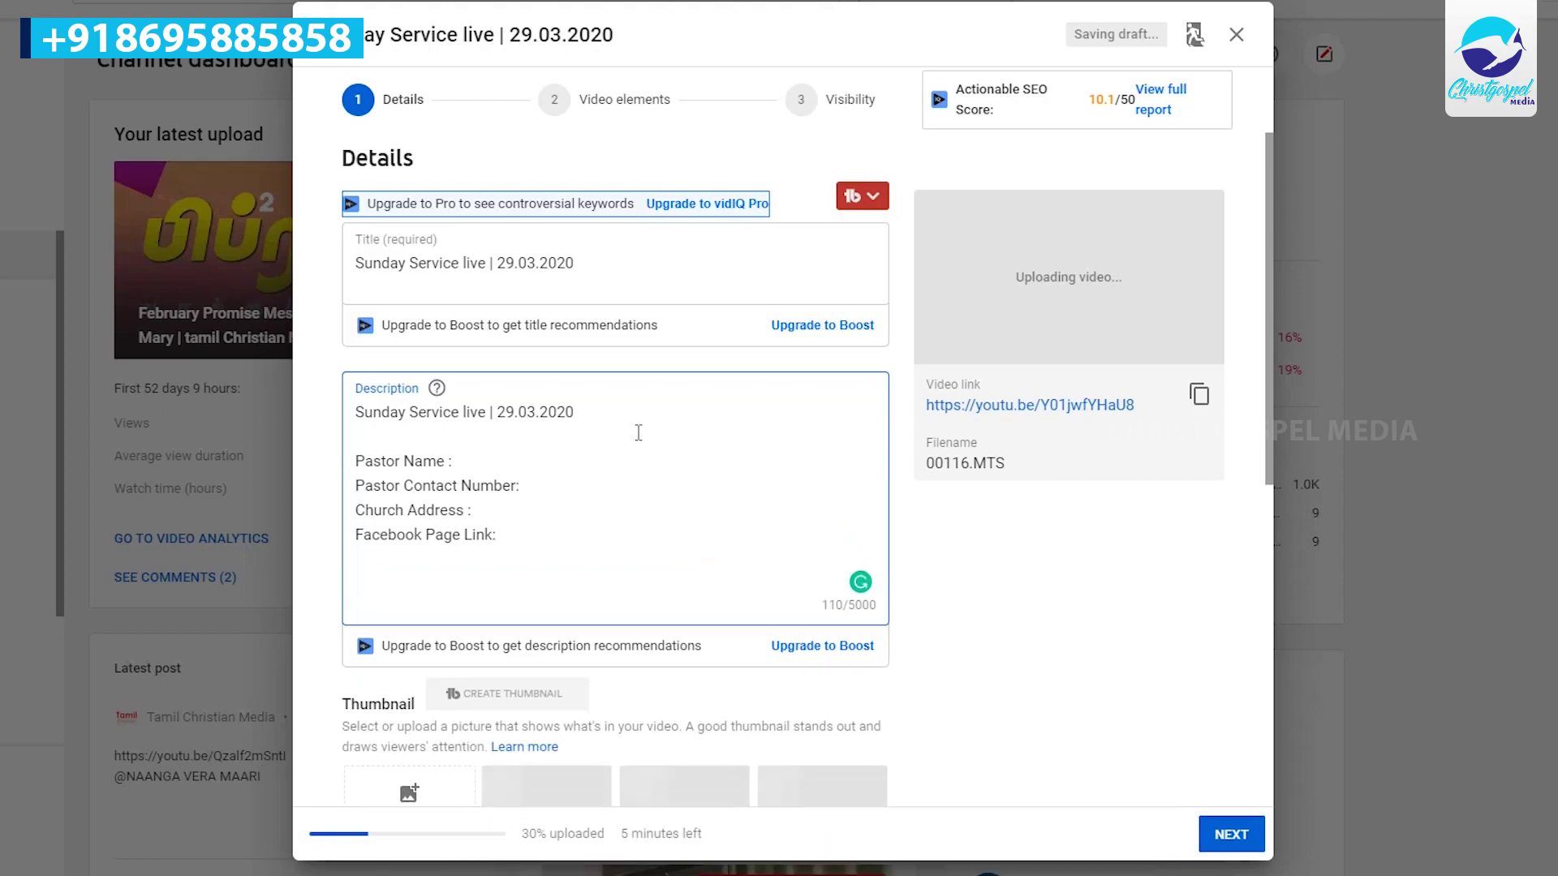
pyautogui.write('About The Message')
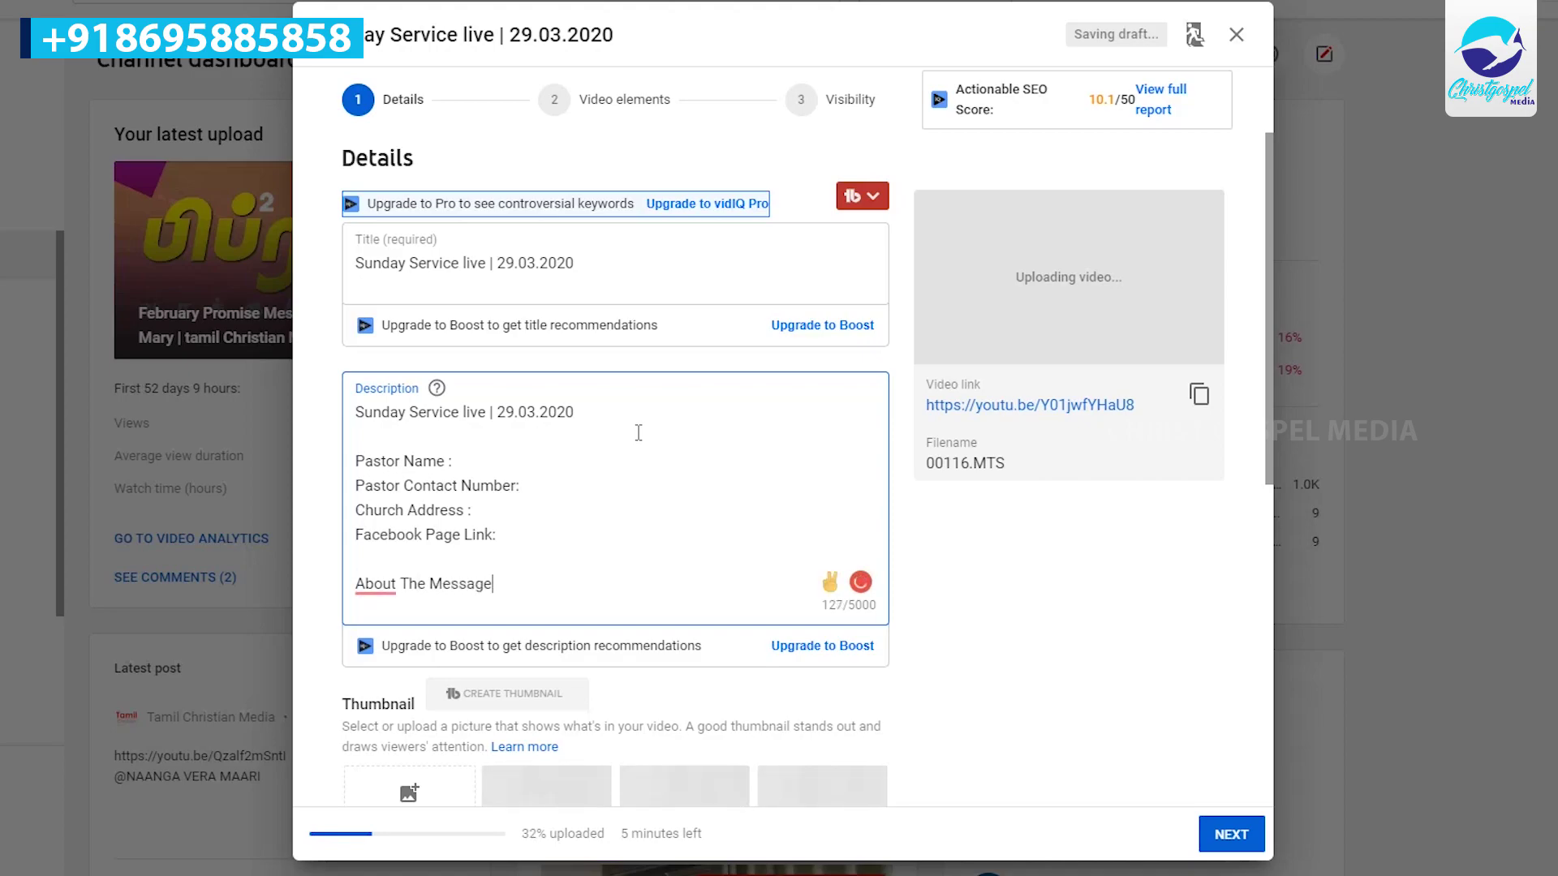
pyautogui.write(' :')
# Step: Try the auto-generated thumbnails and choose the middle one for the video
pyautogui.scroll(-2, 638, 432)
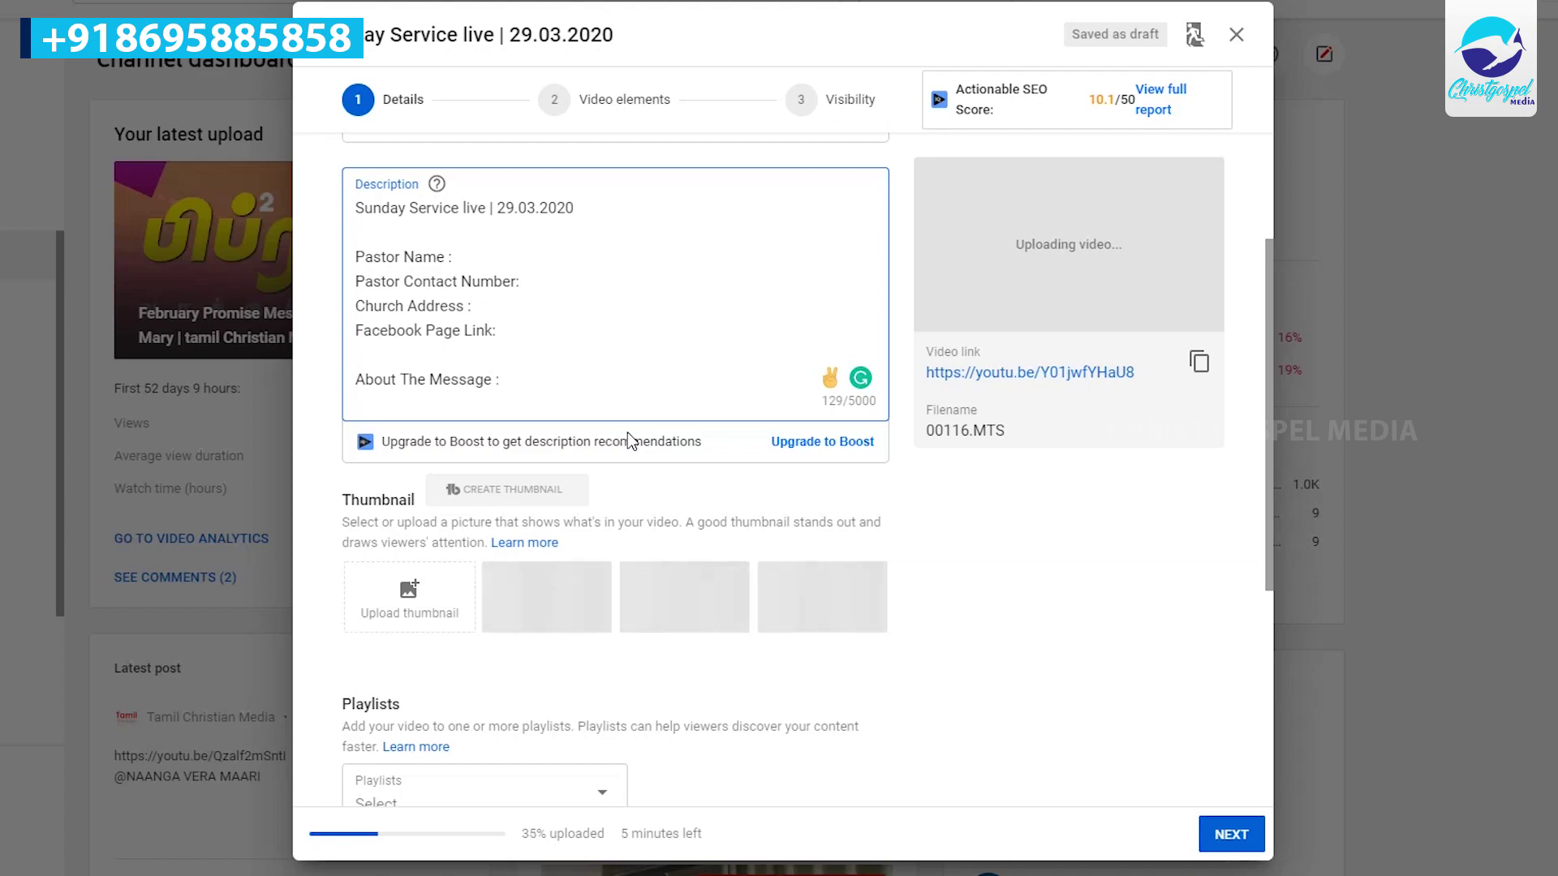
pyautogui.scroll(-5, 630, 436)
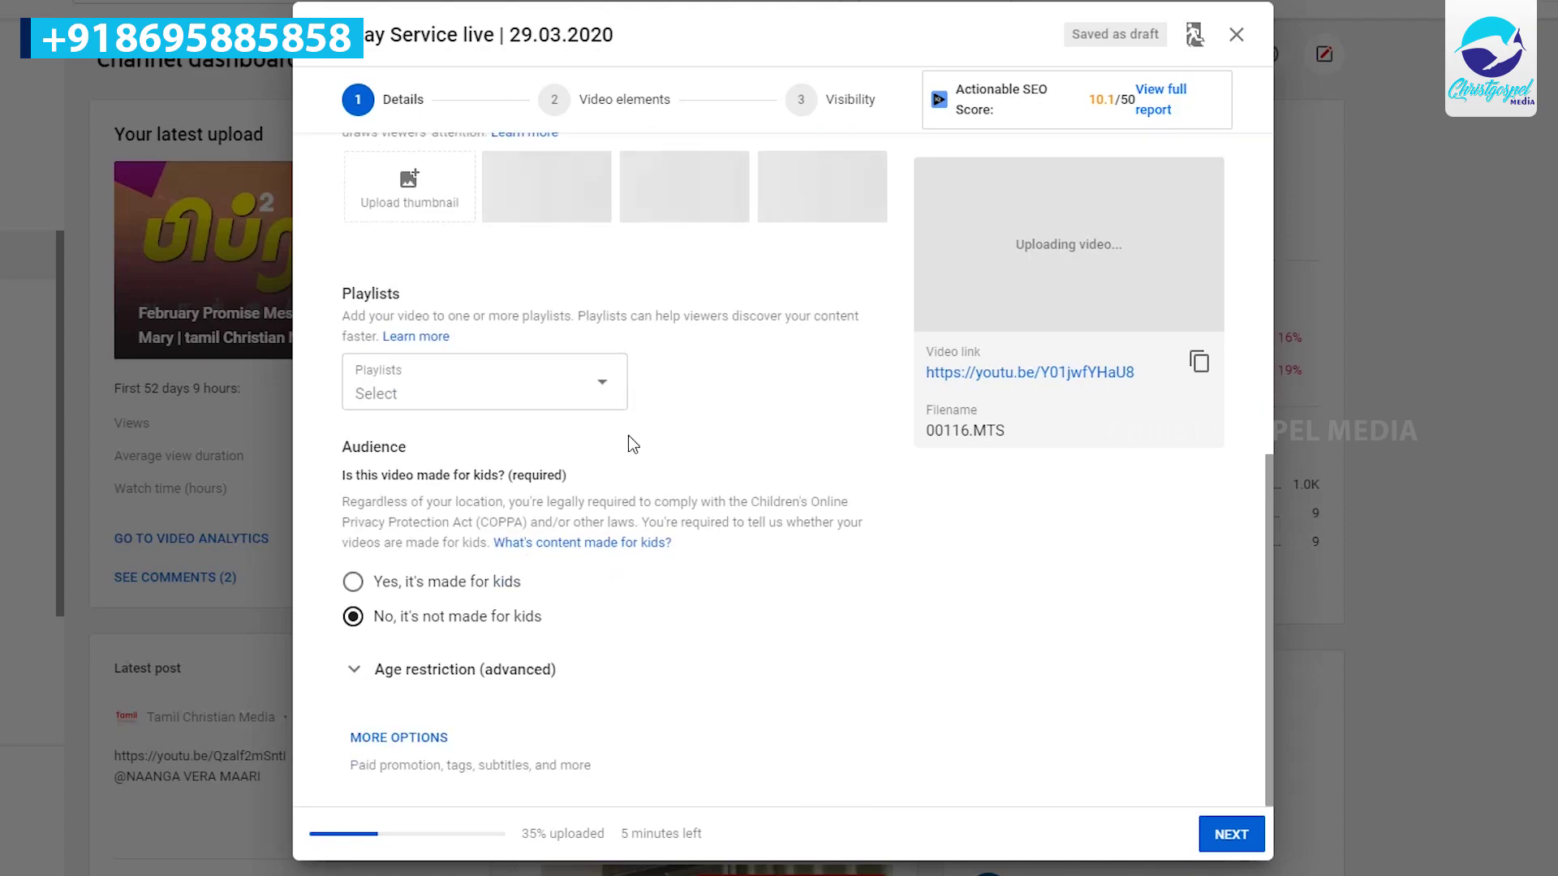
pyautogui.scroll(6, 633, 444)
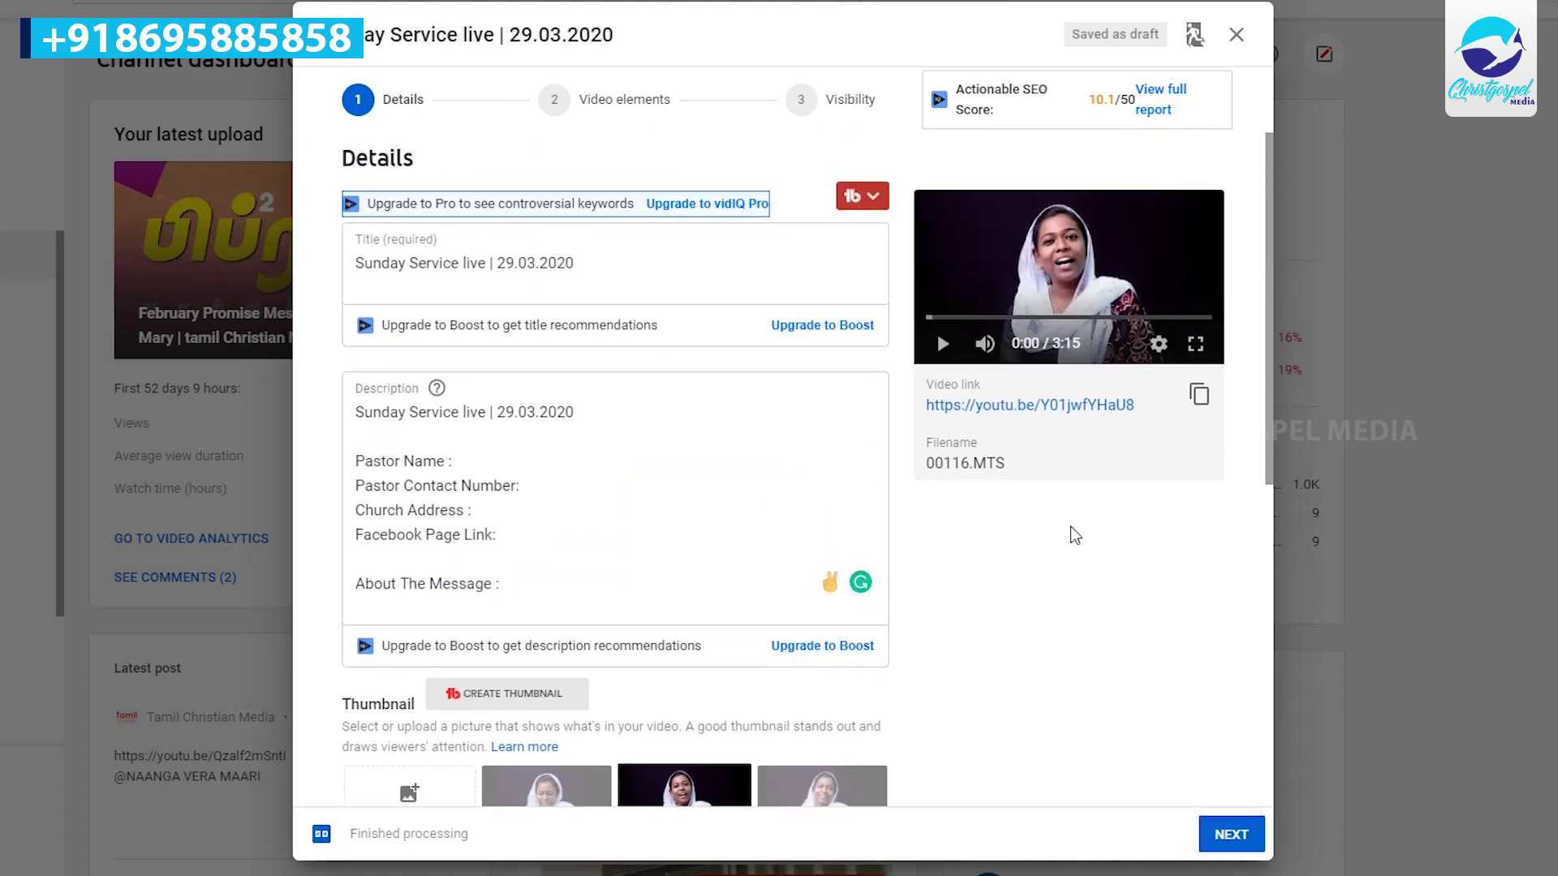
pyautogui.scroll(-3, 671, 514)
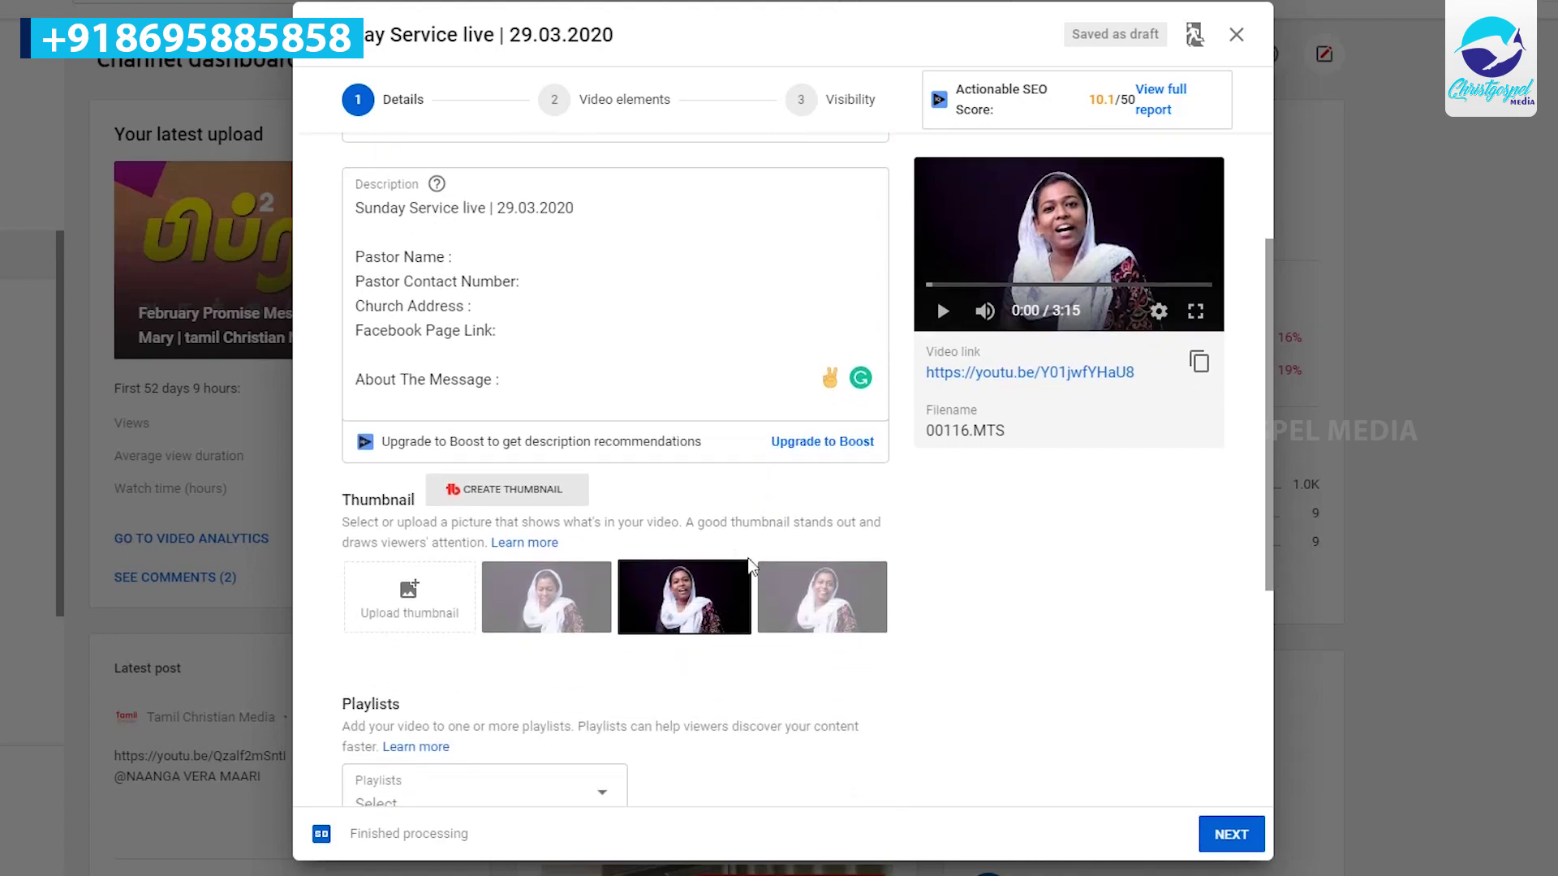
pyautogui.click(817, 604)
pyautogui.click(587, 608)
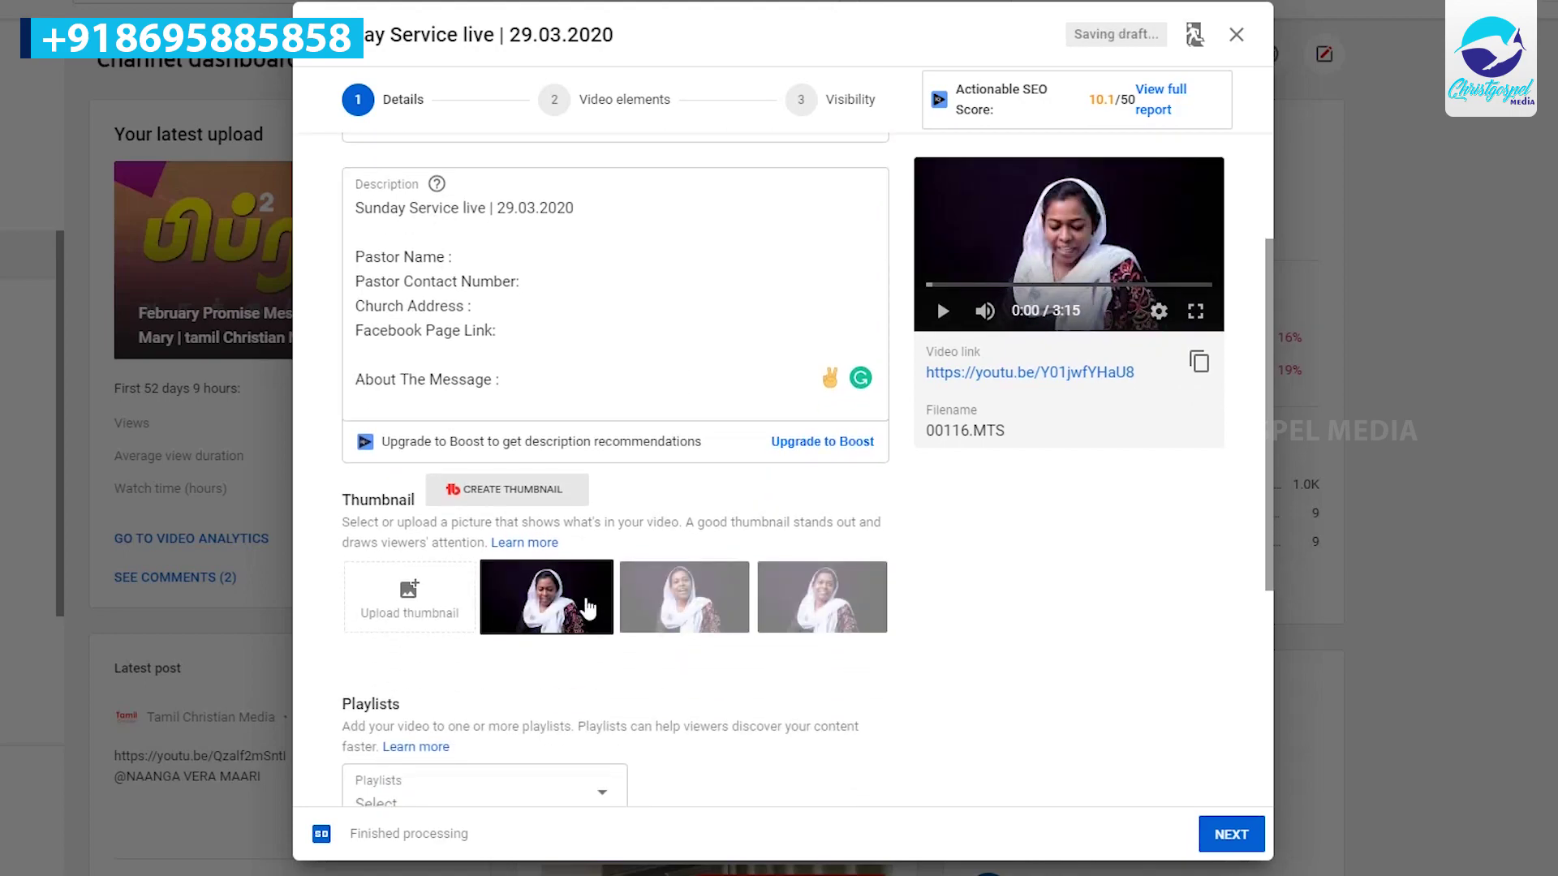
pyautogui.click(685, 600)
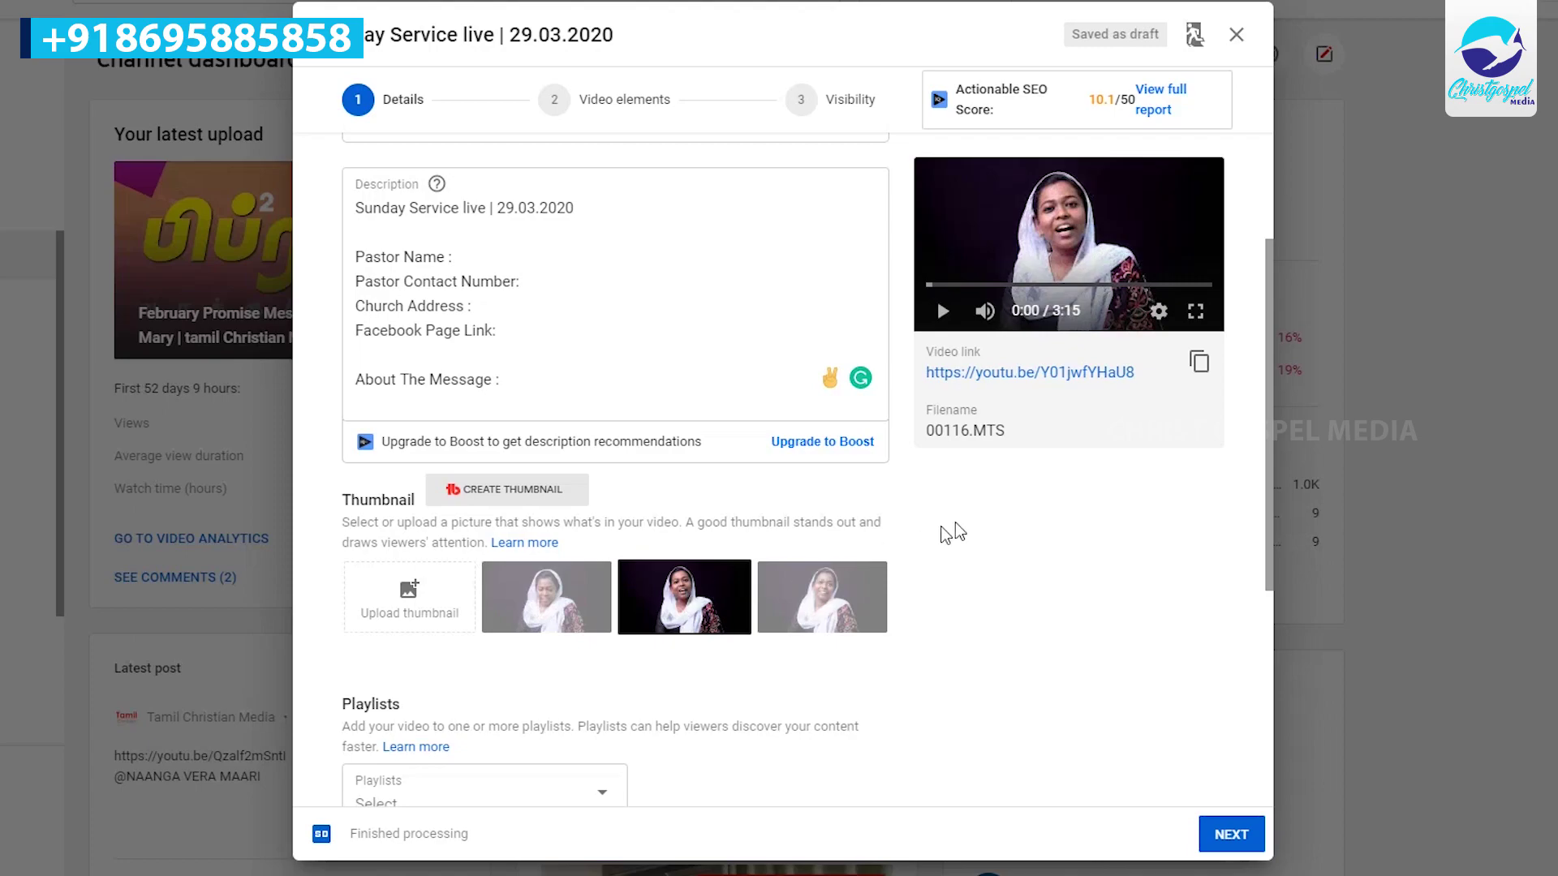
# Step: Proceed from the video details to the video elements and start adding an end screen
pyautogui.scroll(-5, 976, 528)
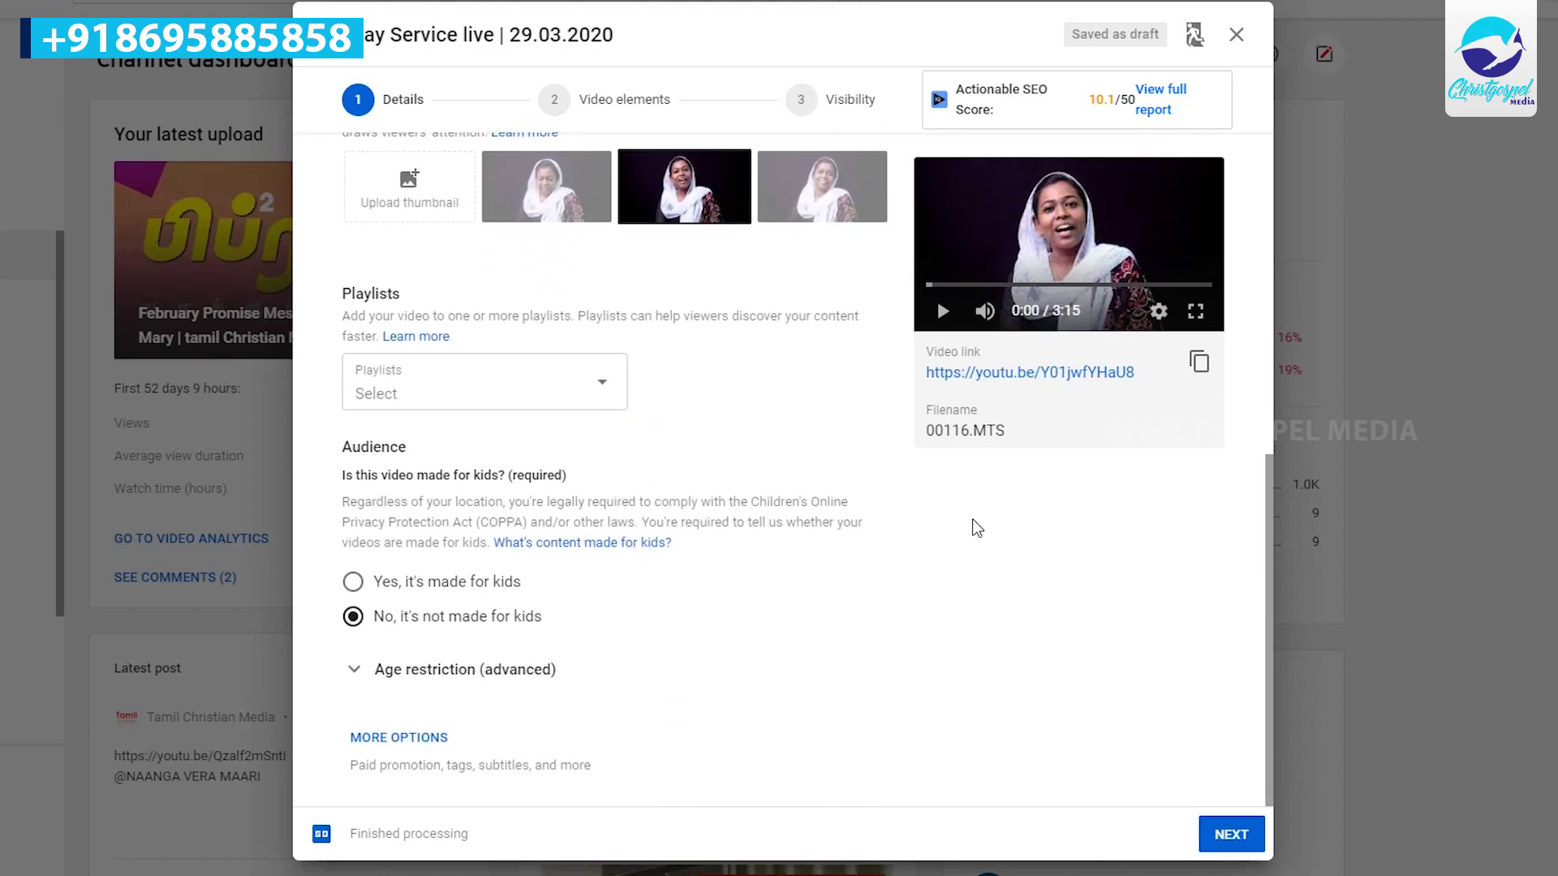
pyautogui.scroll(7, 976, 528)
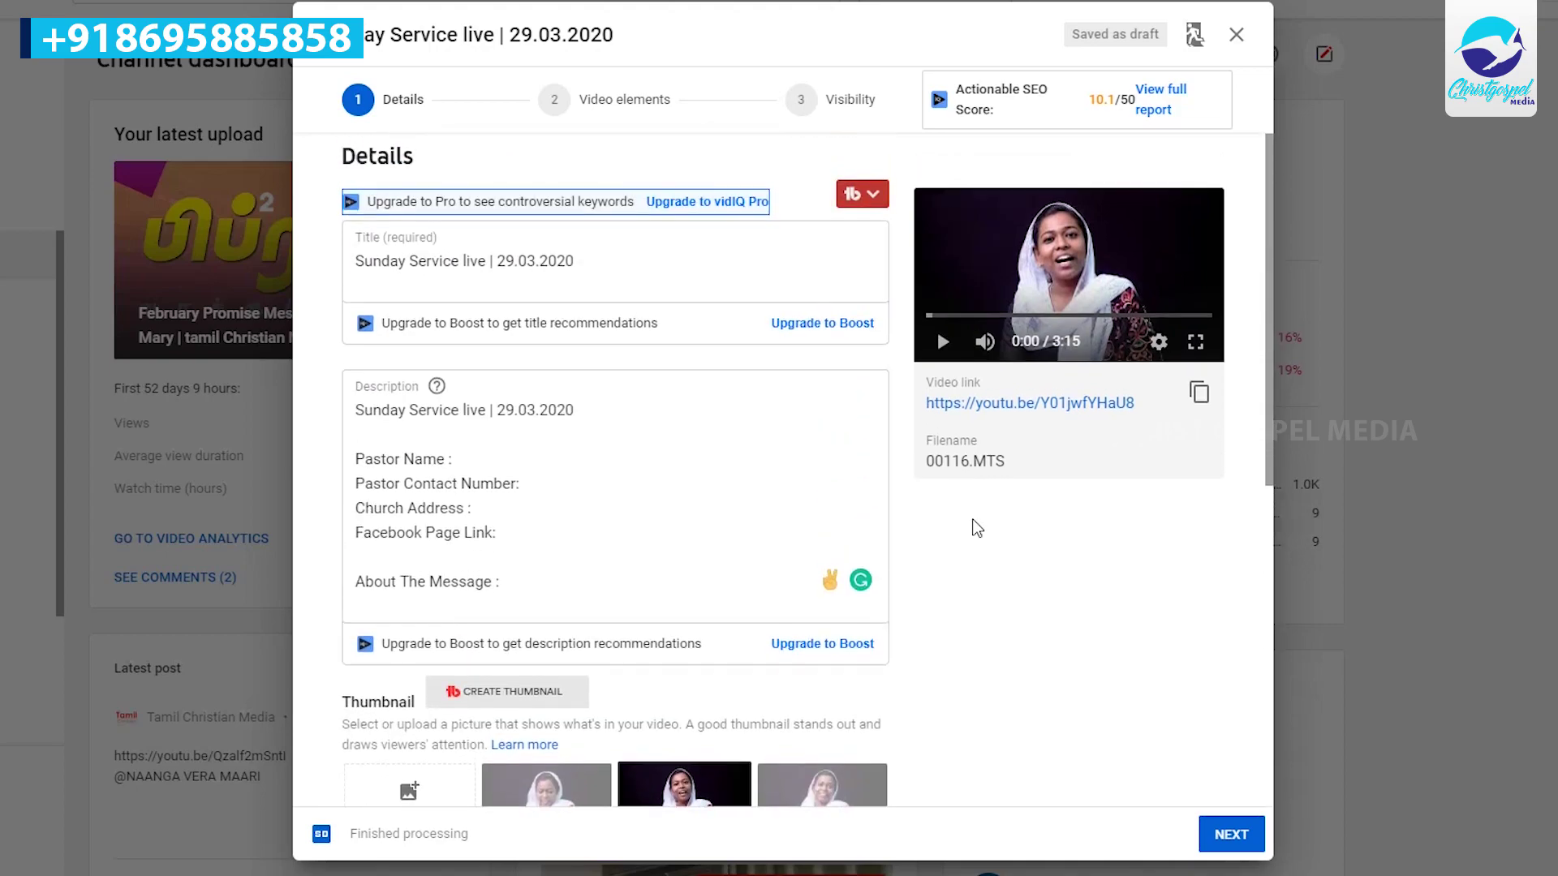
pyautogui.click(1231, 834)
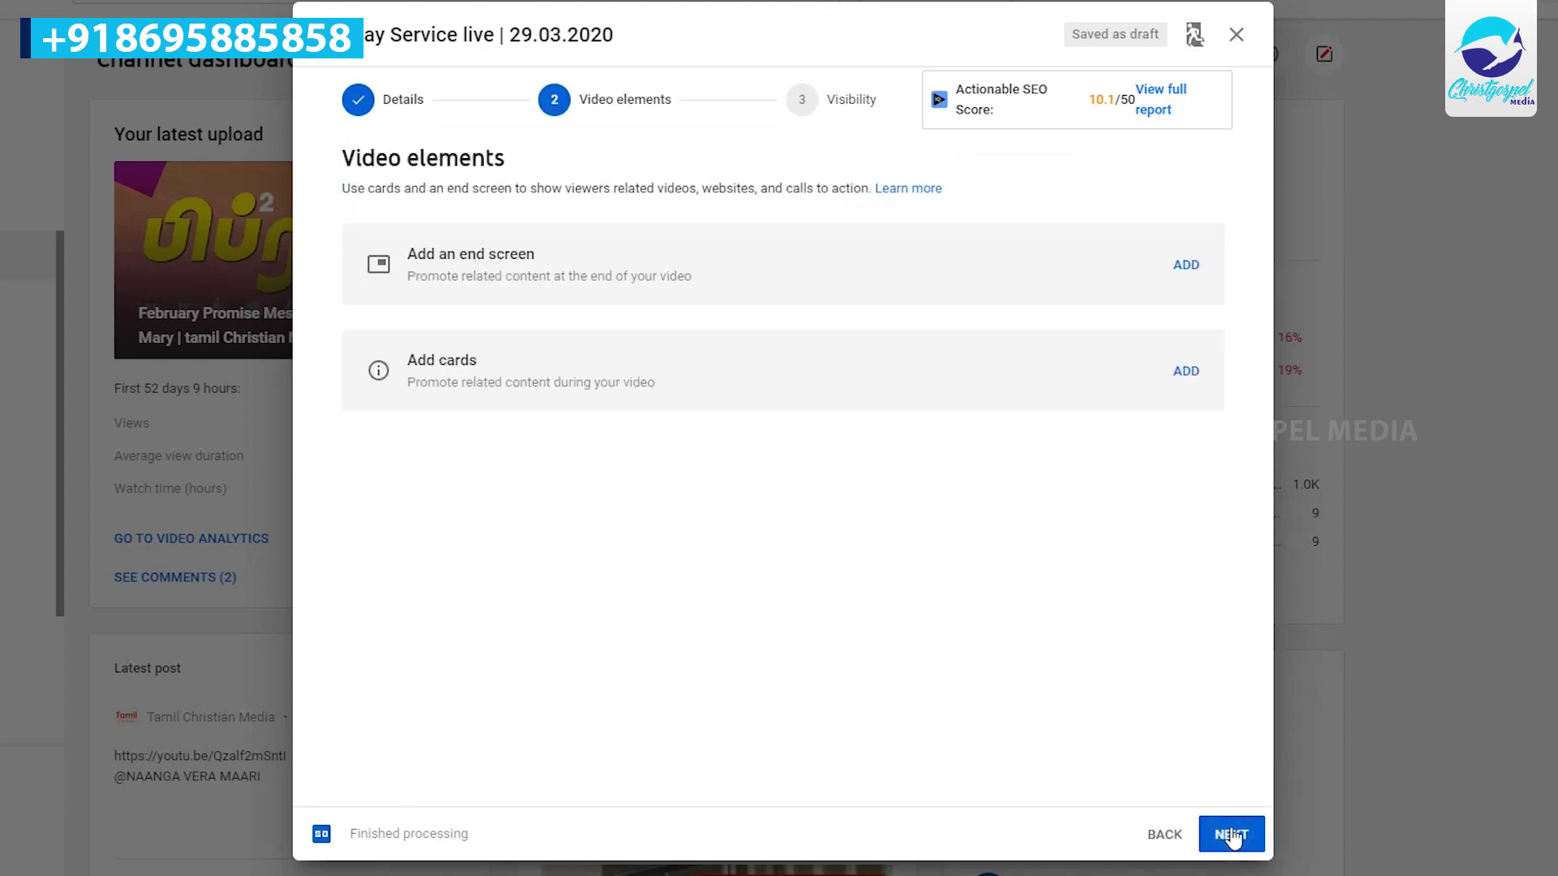
pyautogui.click(1188, 269)
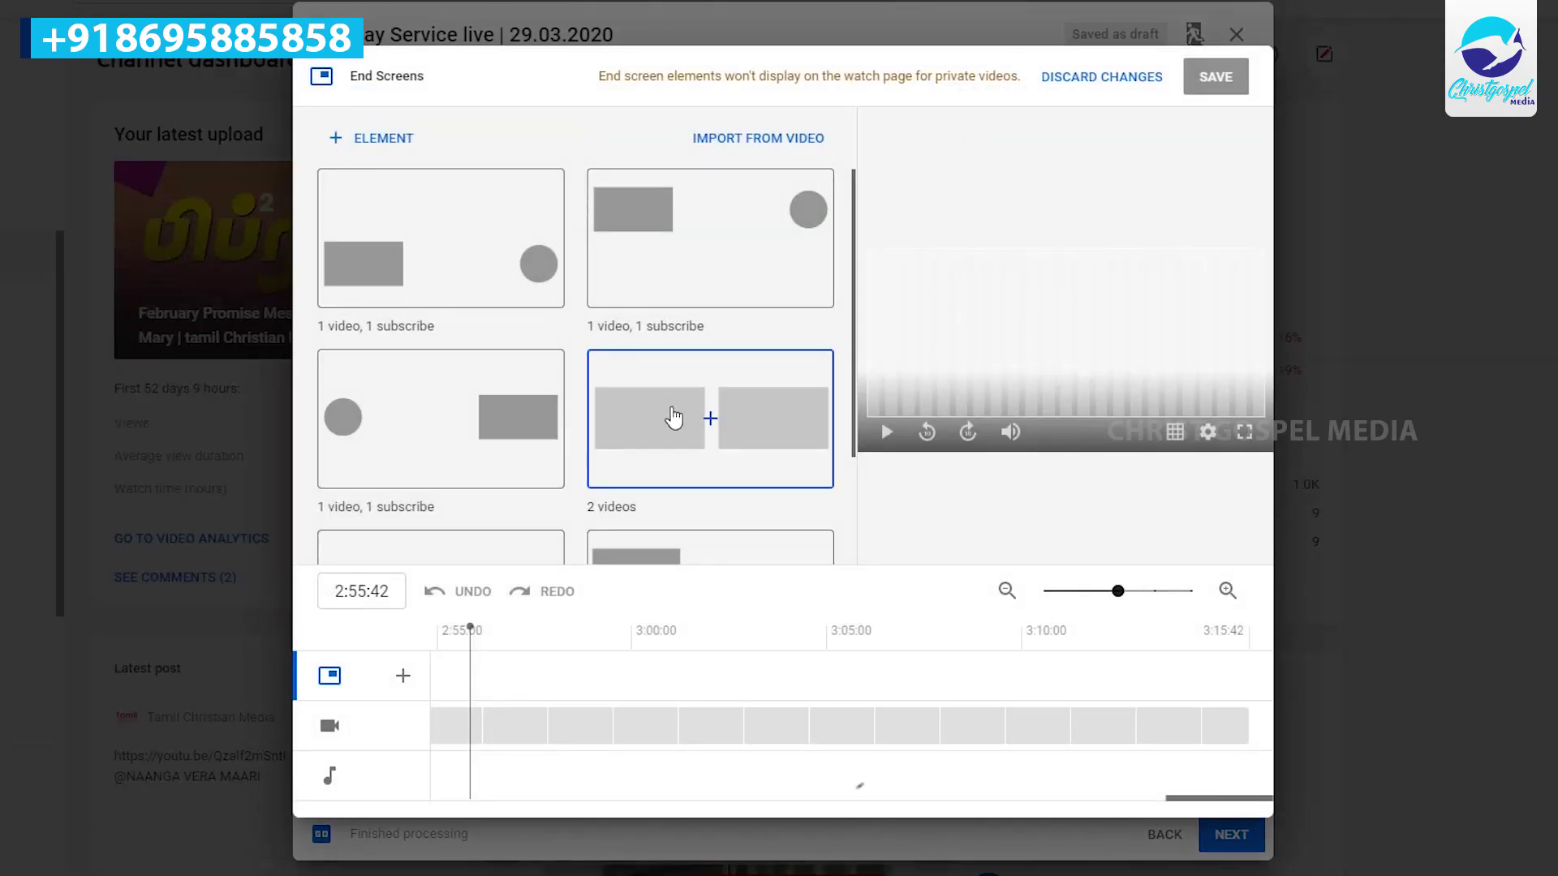
# Step: Apply the two-video end screen layout, save it and proceed to the visibility settings
pyautogui.click(709, 423)
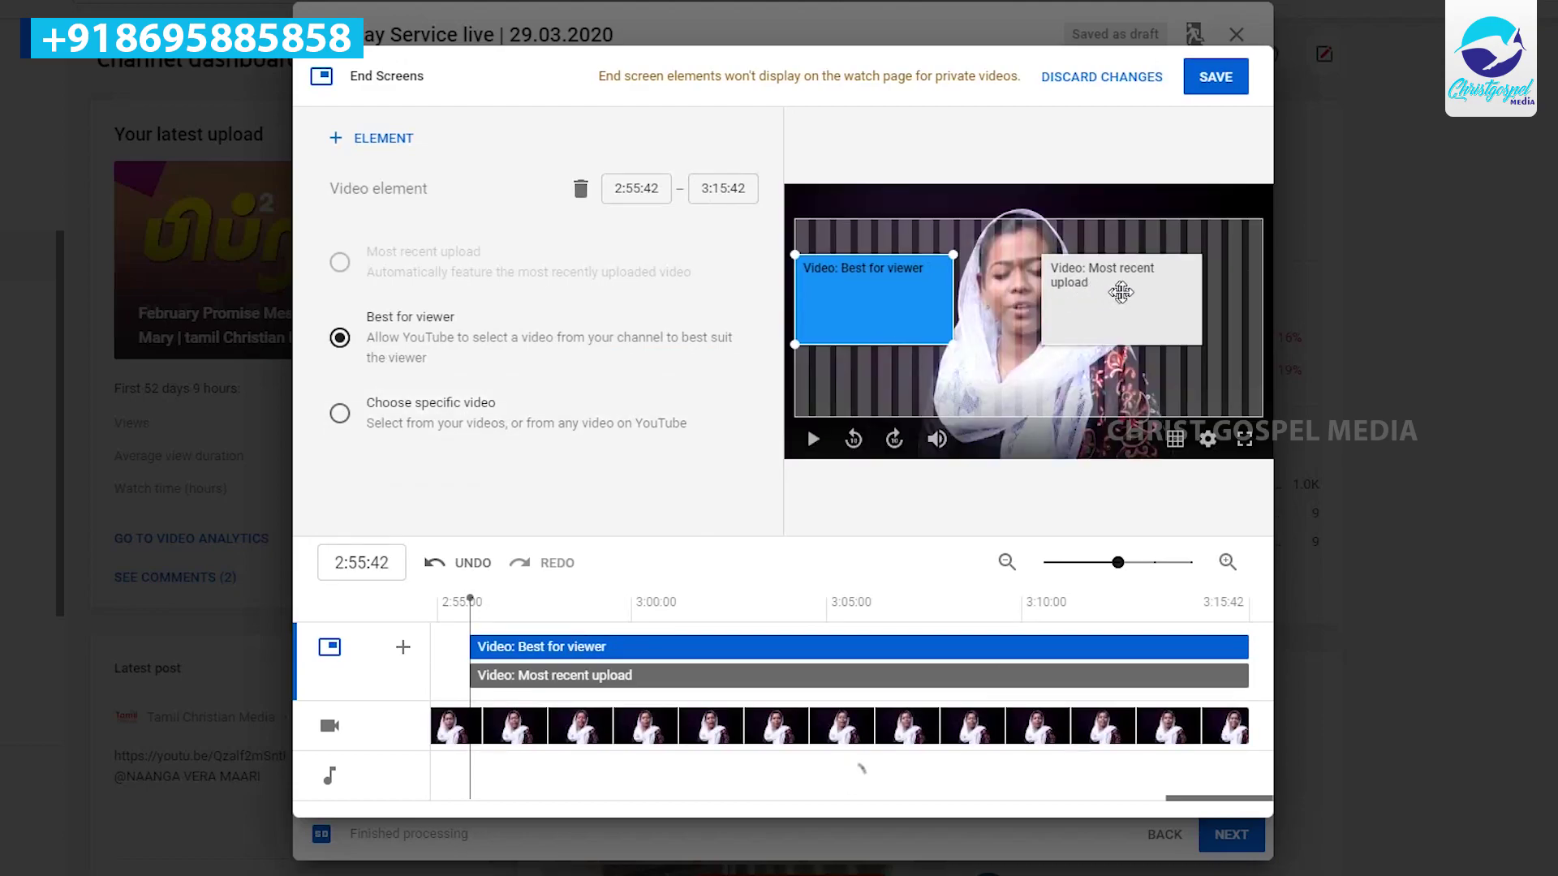
pyautogui.click(1219, 82)
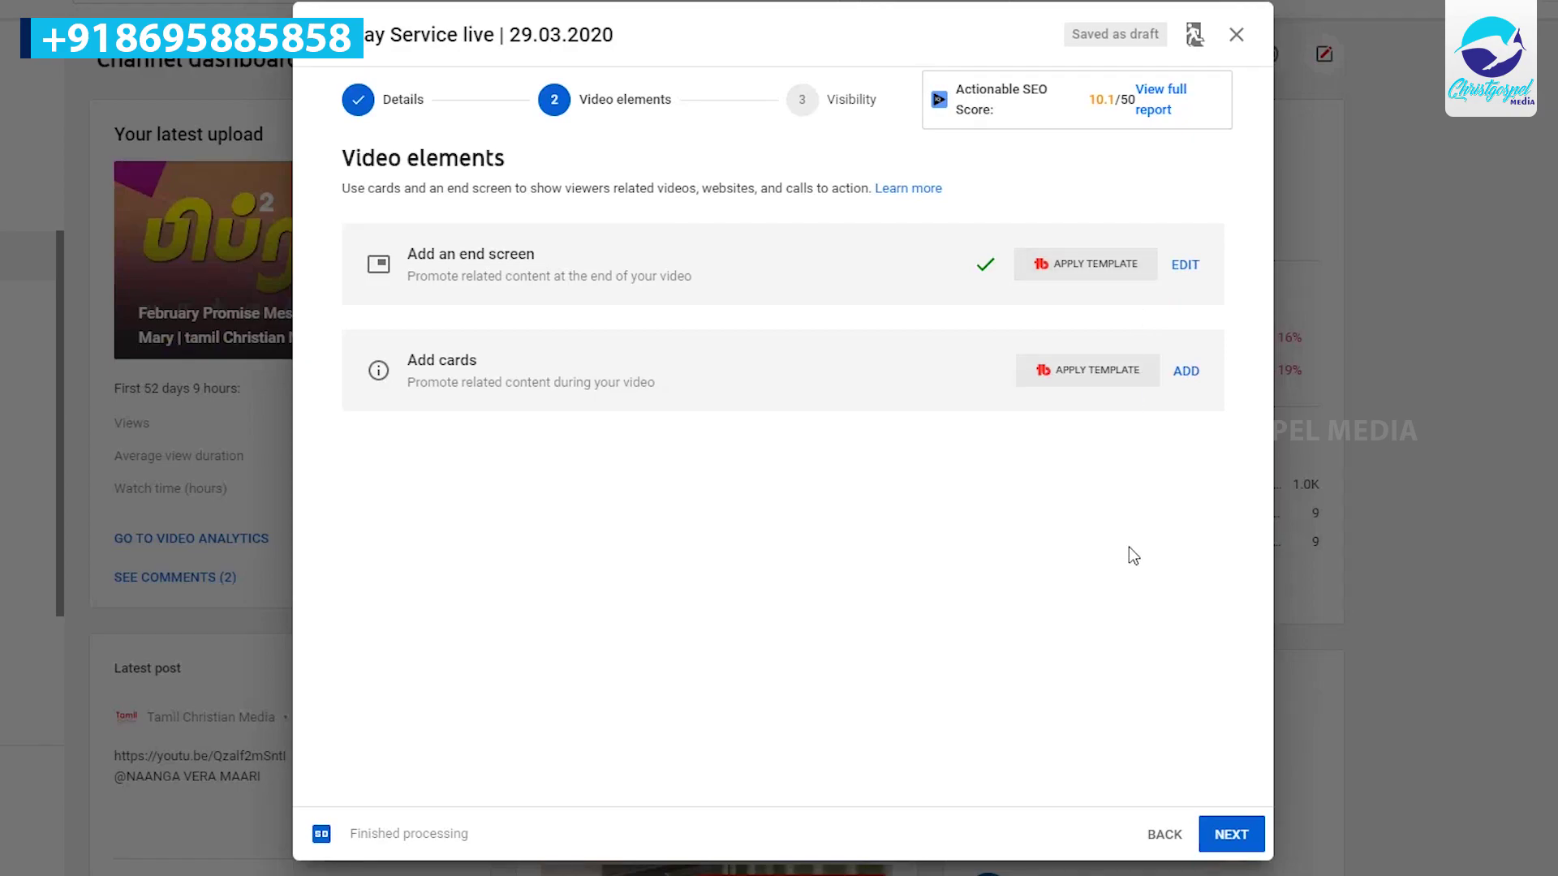
pyautogui.click(1225, 835)
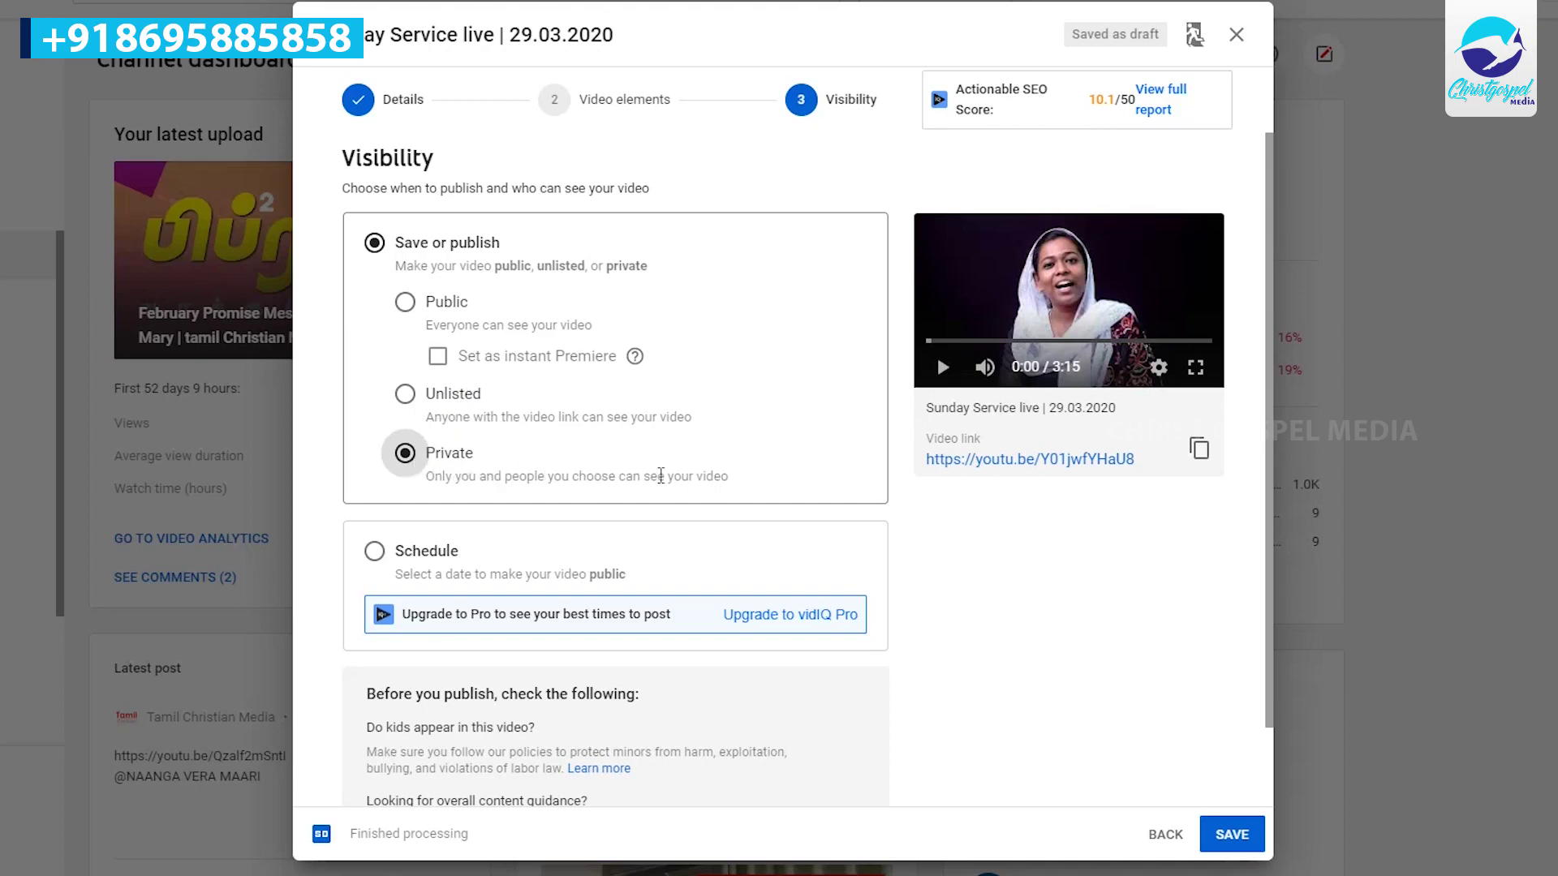
# Step: Switch the visibility to scheduled publishing on Mar 24, 2020 at 3:00 AM
pyautogui.scroll(-1, 715, 487)
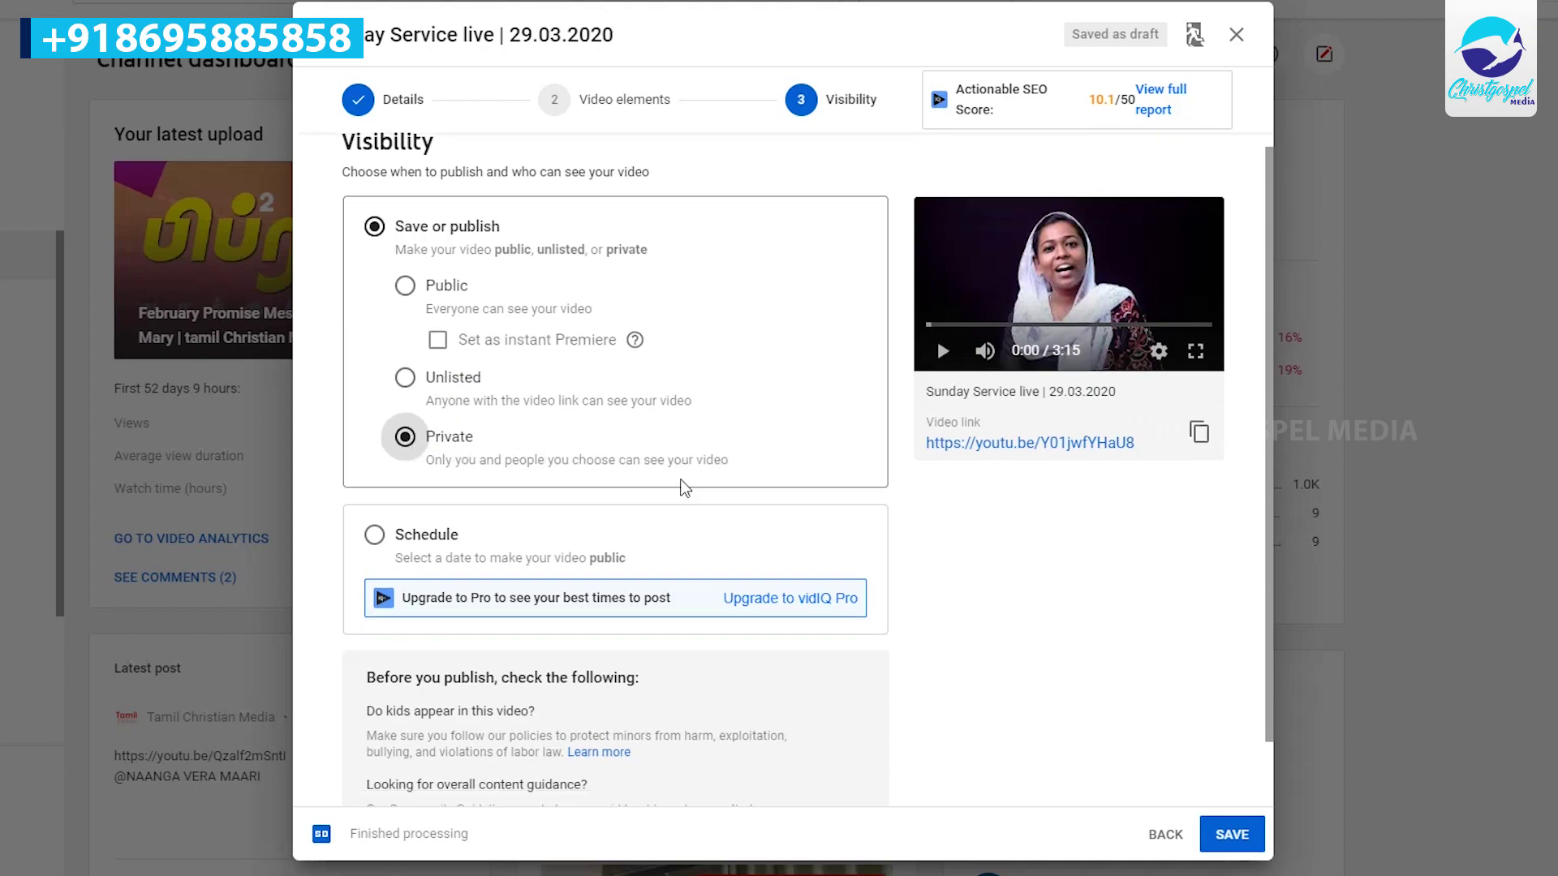
pyautogui.click(376, 466)
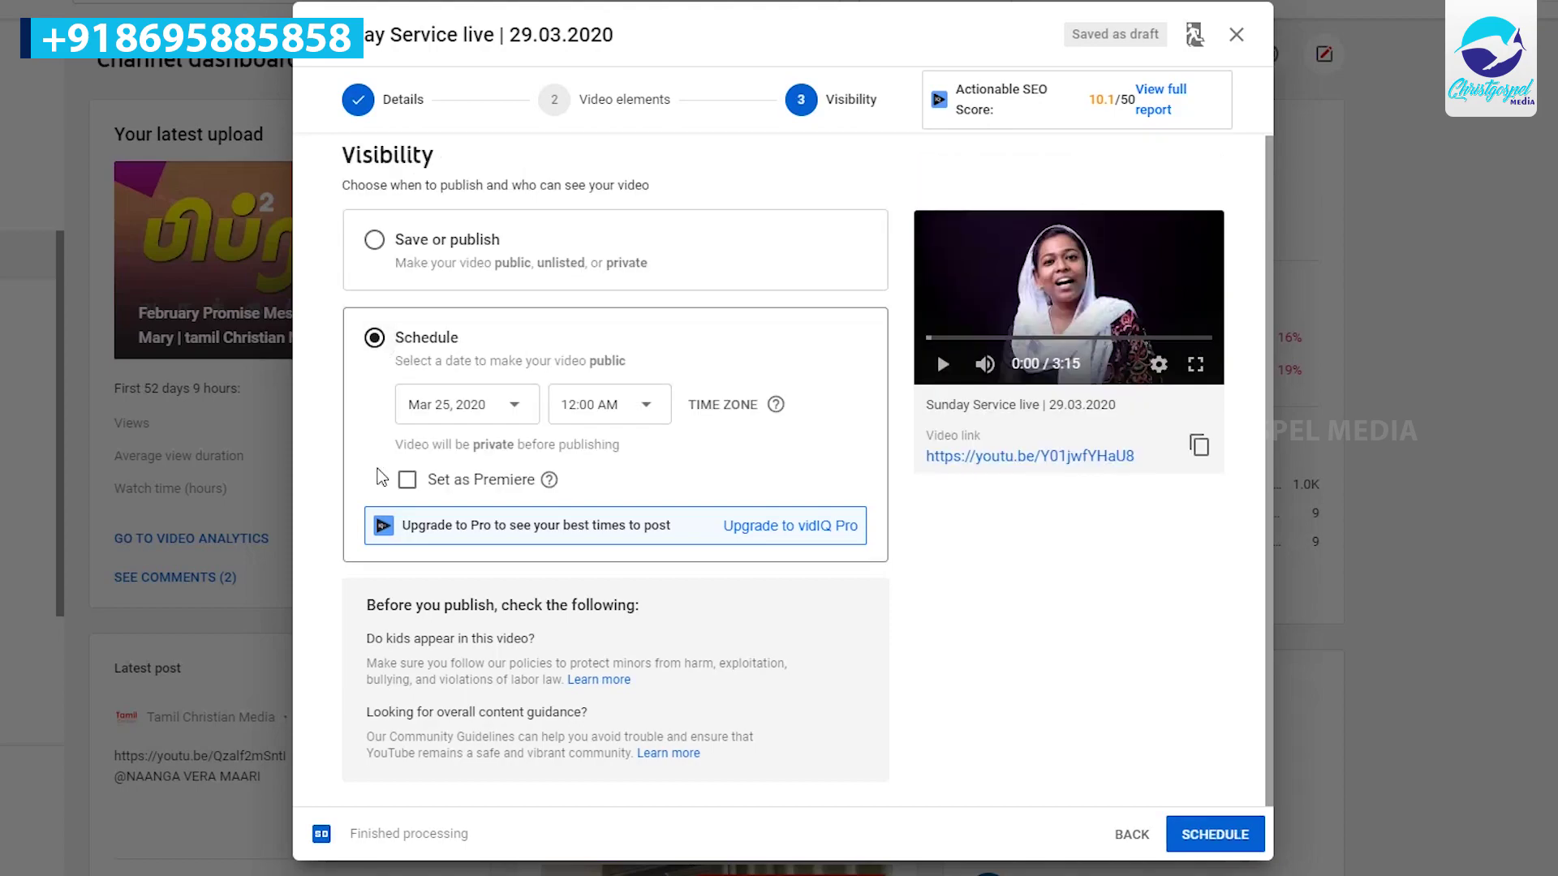
pyautogui.click(488, 413)
pyautogui.click(499, 626)
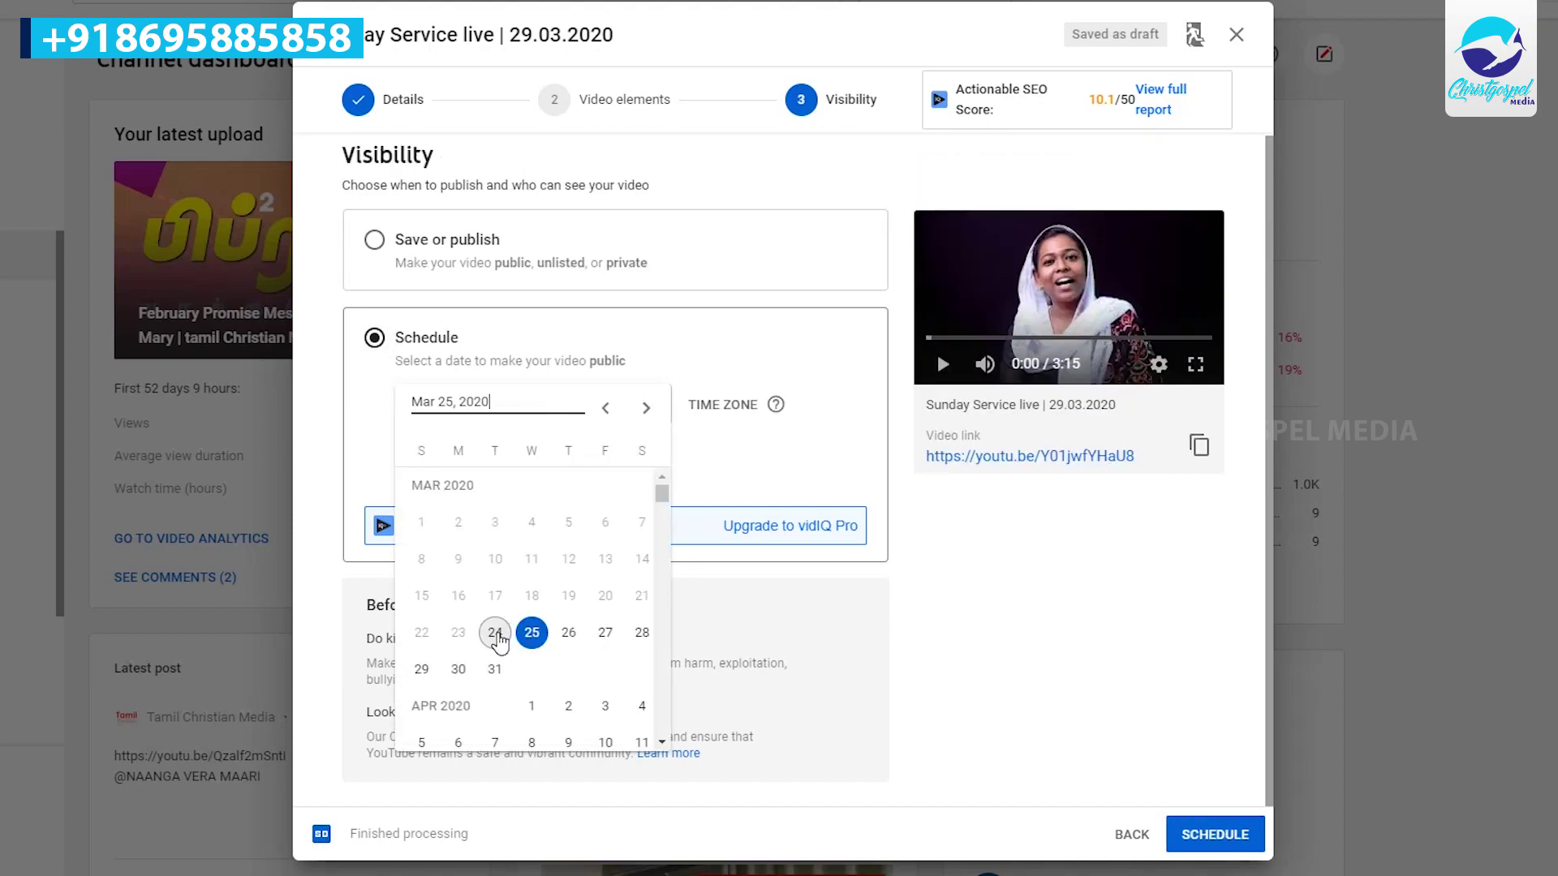
pyautogui.click(599, 418)
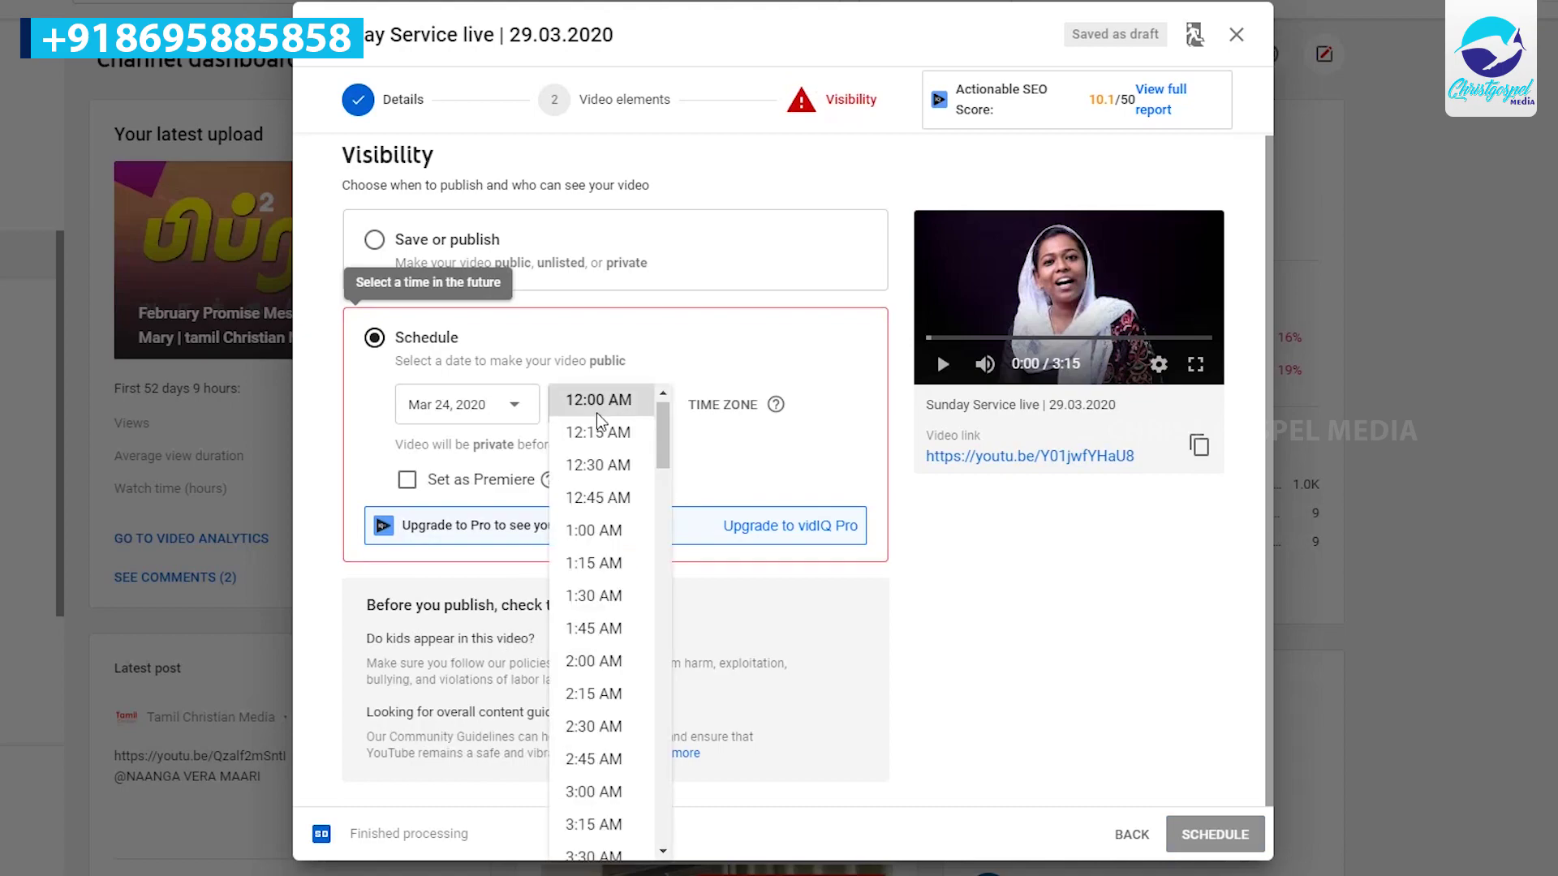
pyautogui.scroll(-3, 582, 527)
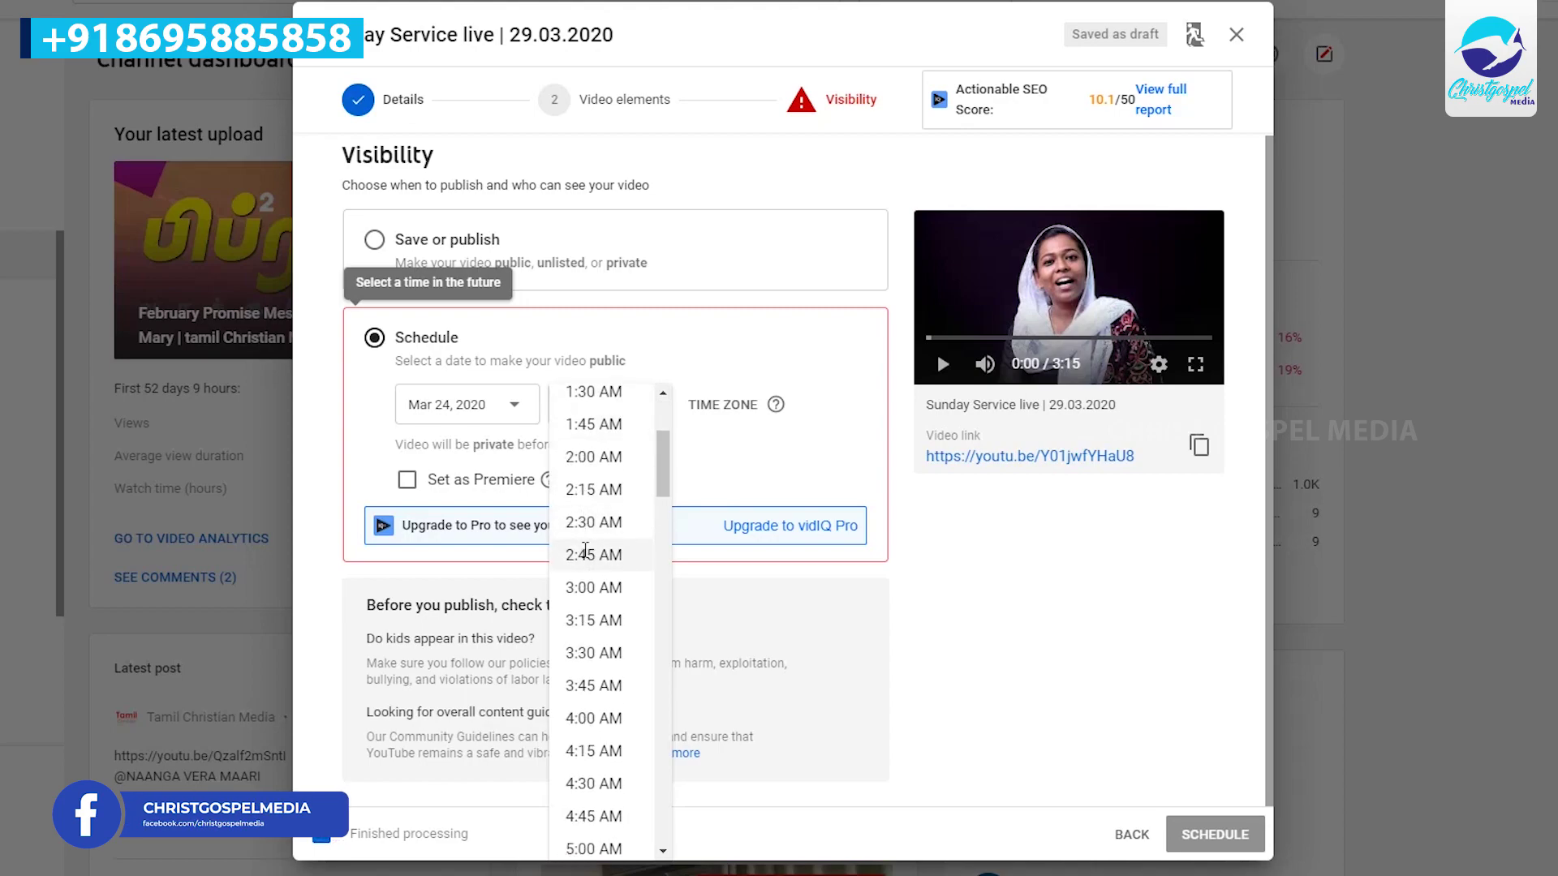
pyautogui.click(596, 586)
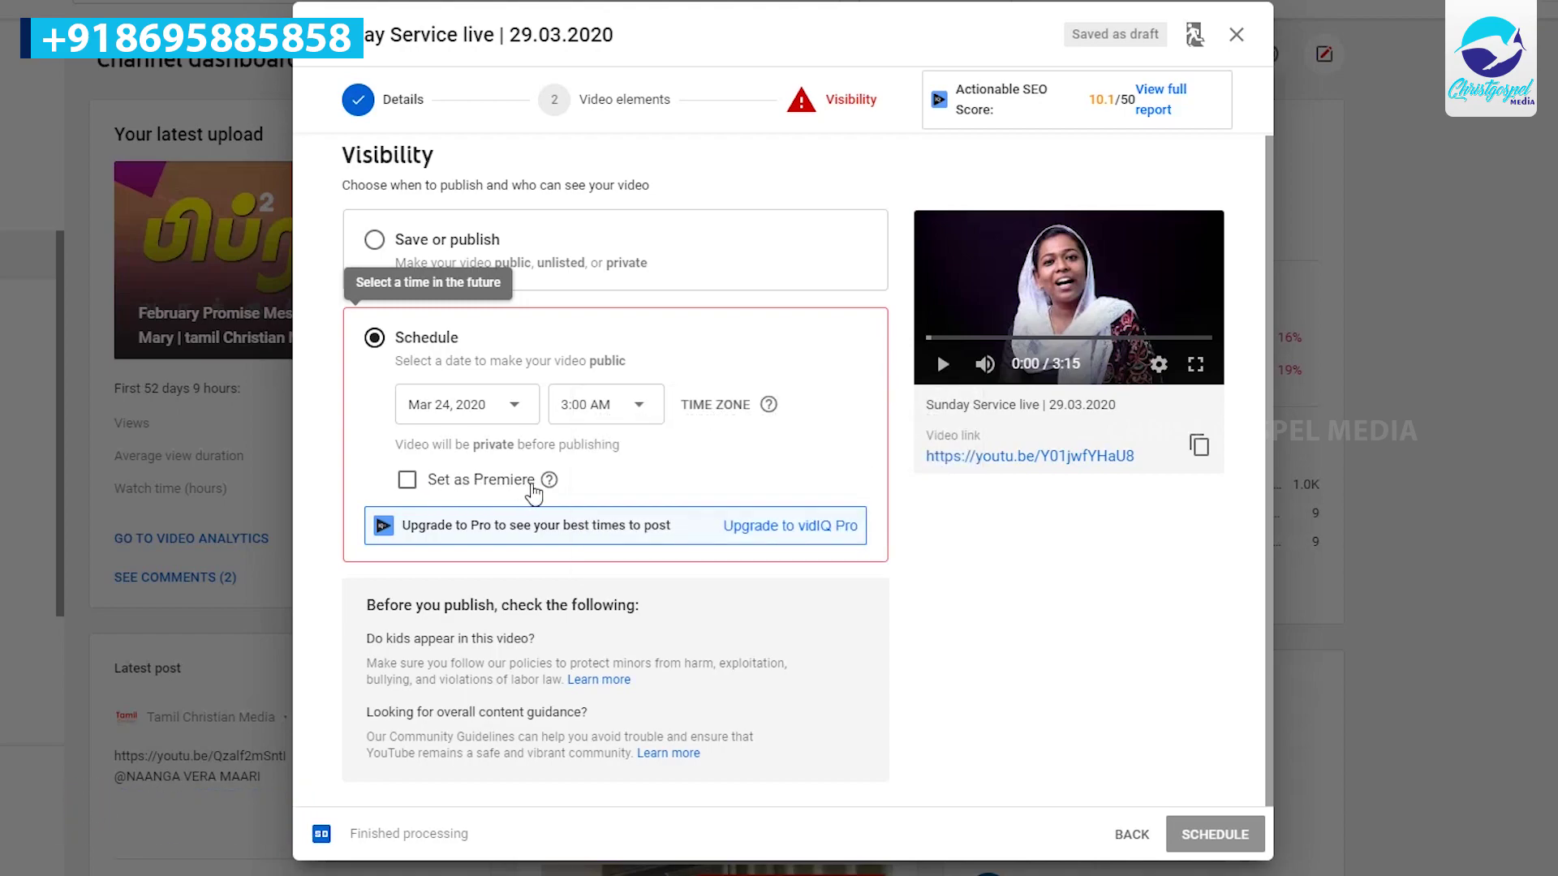
# Step: Set the video as a Premiere, change its time to 3:00 PM and schedule it
pyautogui.click(408, 483)
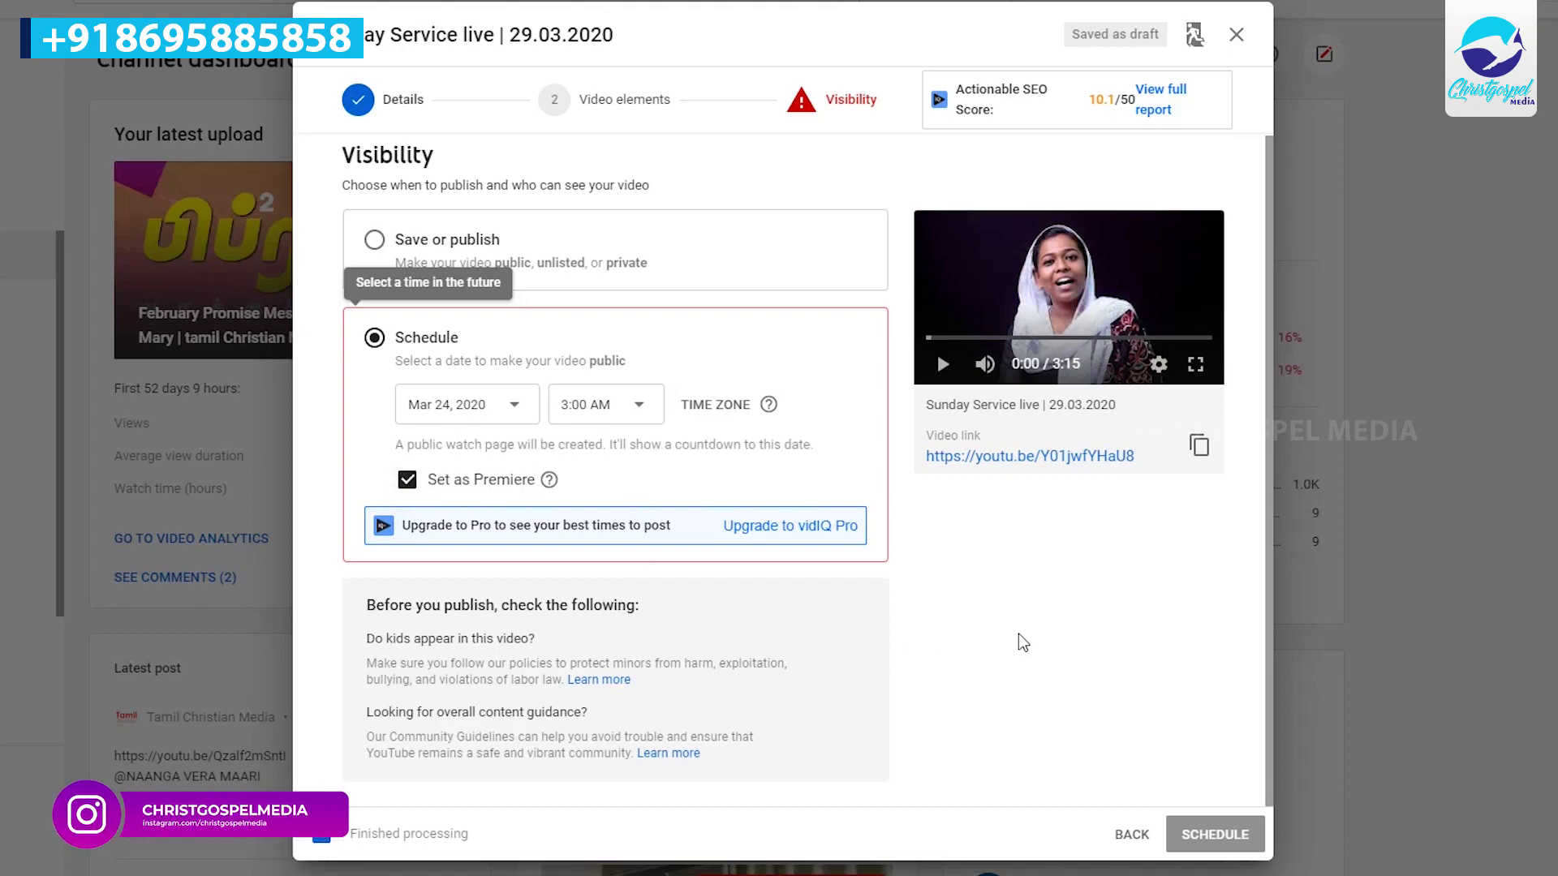
pyautogui.click(637, 410)
pyautogui.scroll(-5, 593, 601)
pyautogui.scroll(-10, 593, 601)
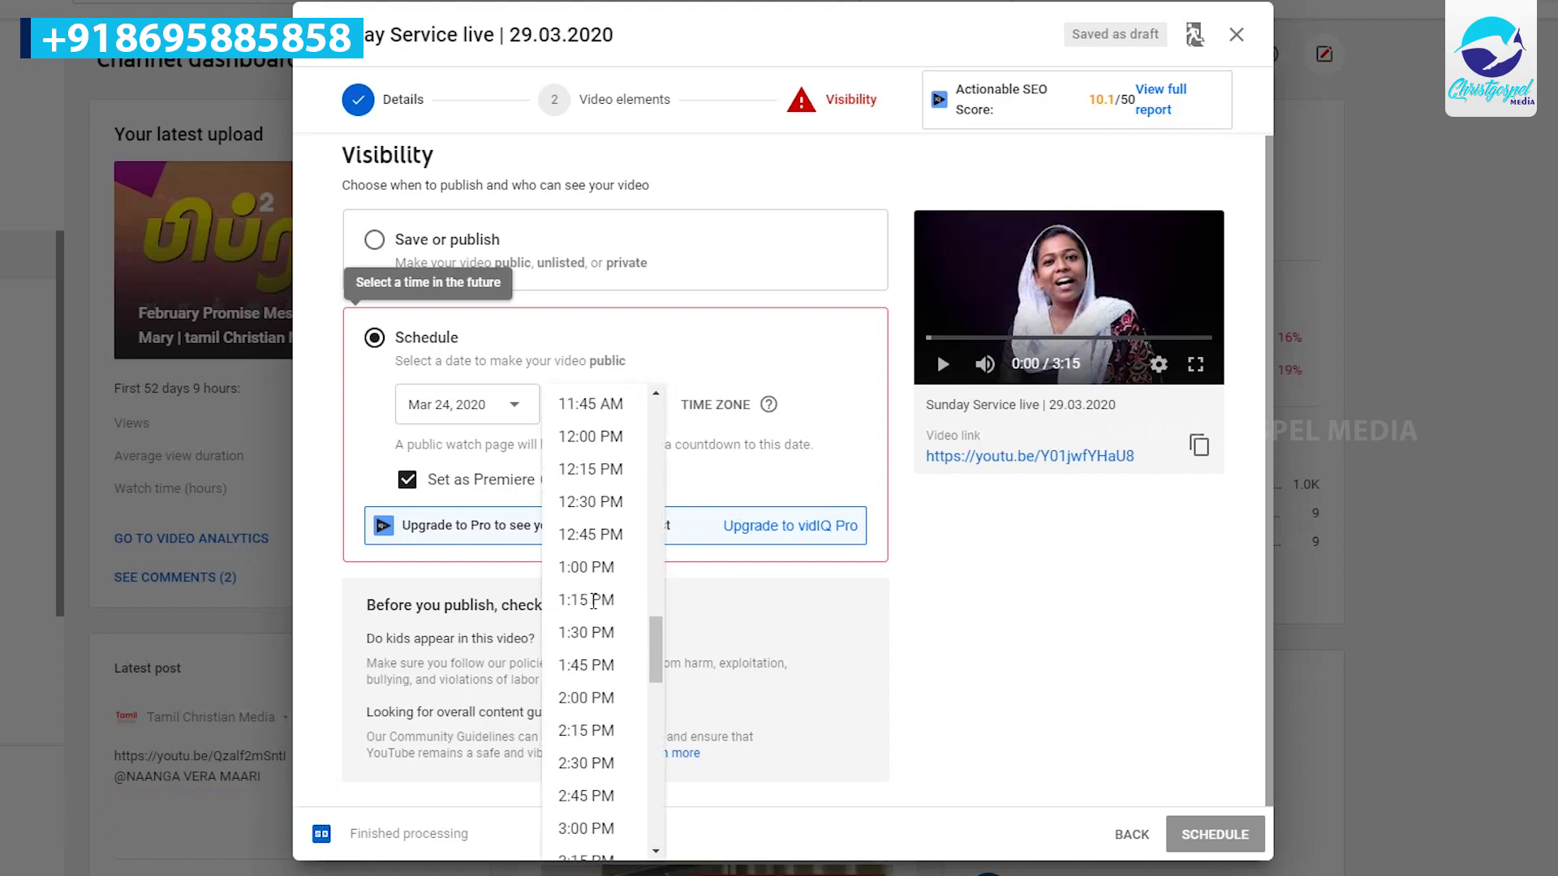
pyautogui.scroll(-2, 598, 636)
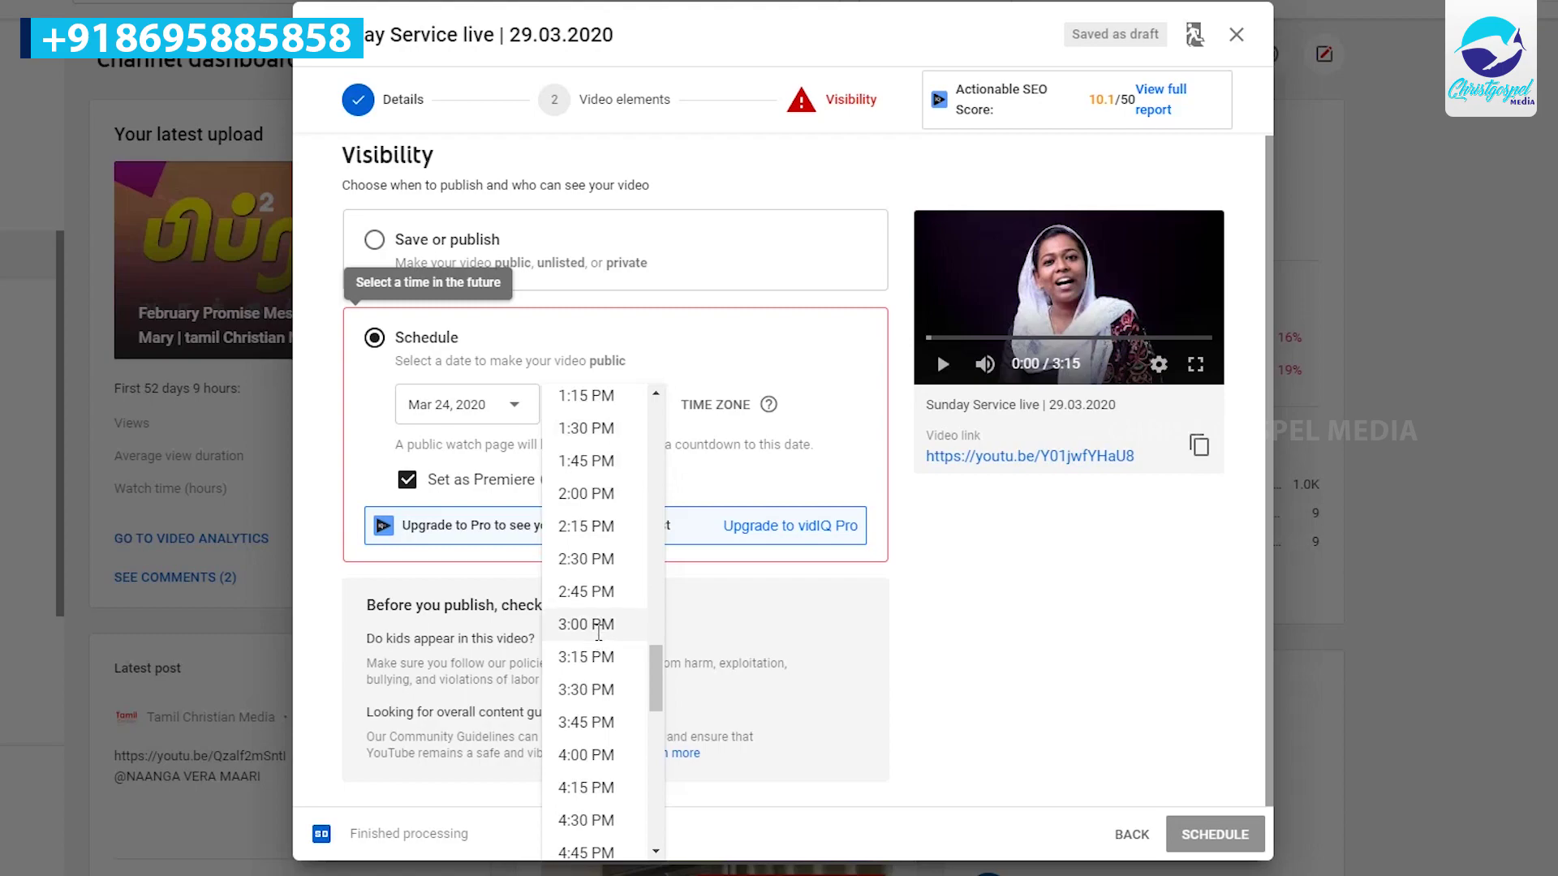
pyautogui.click(596, 624)
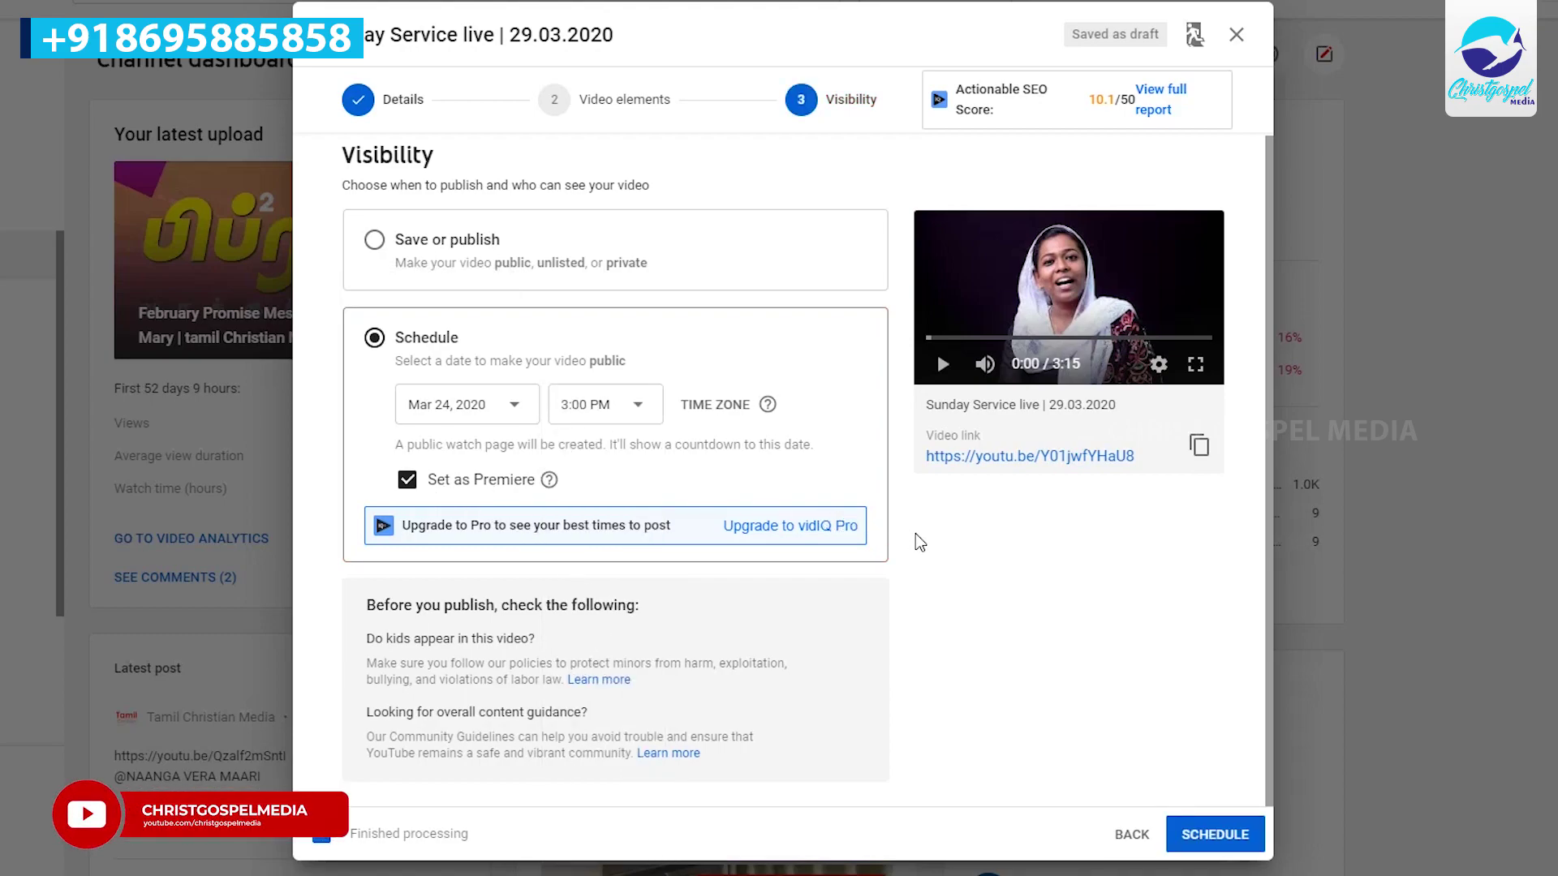
pyautogui.click(1204, 841)
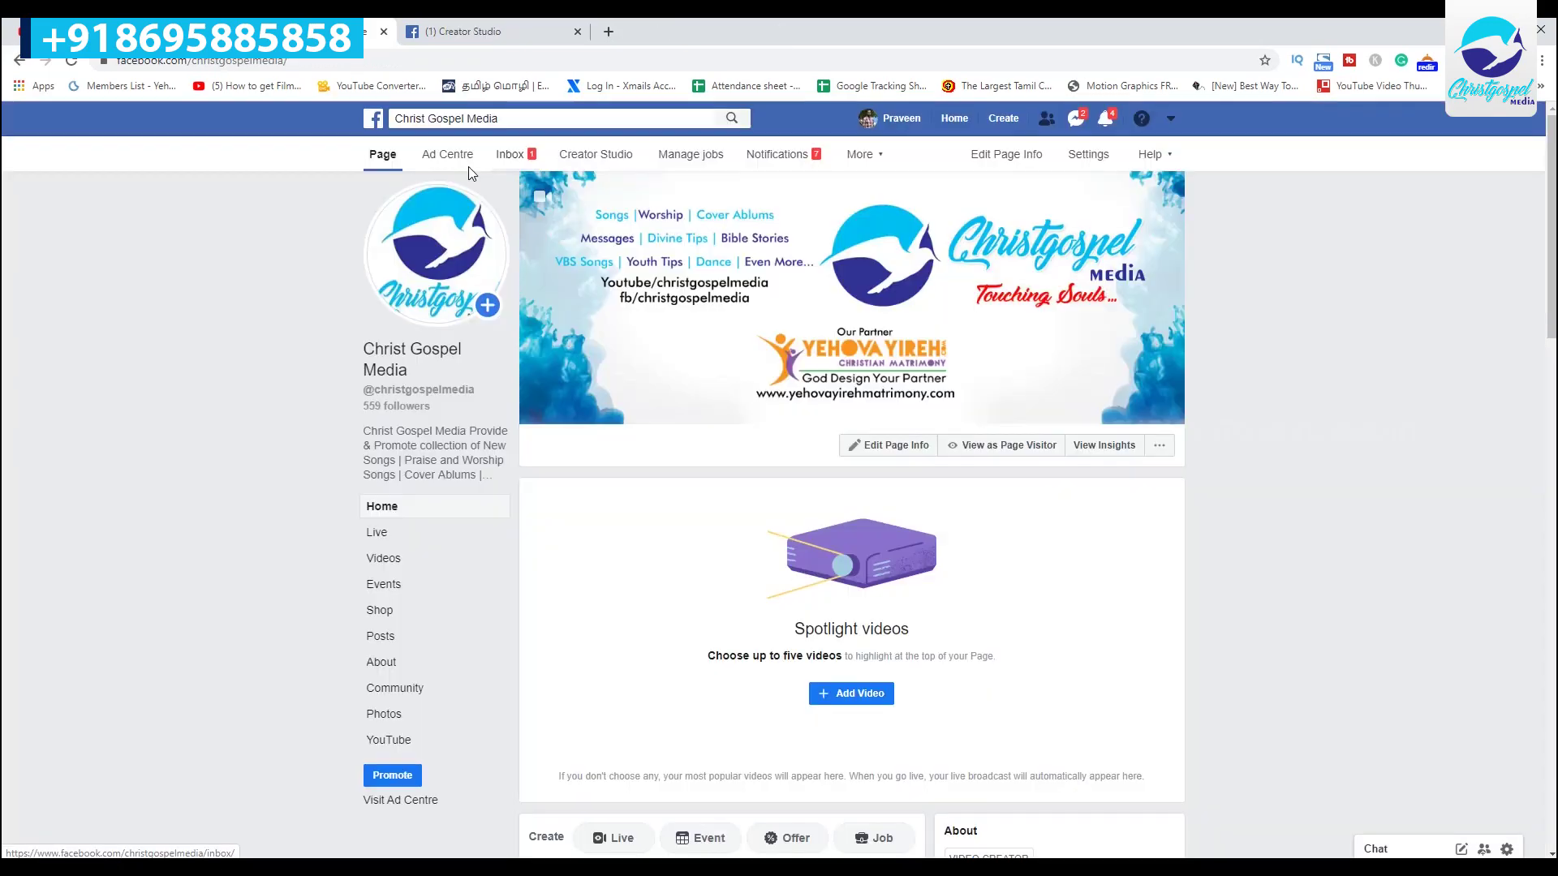
# Step: On the Christ Gospel Media Facebook page, open Publishing Tools and go on to the video posts in Creator Studio
pyautogui.click(862, 160)
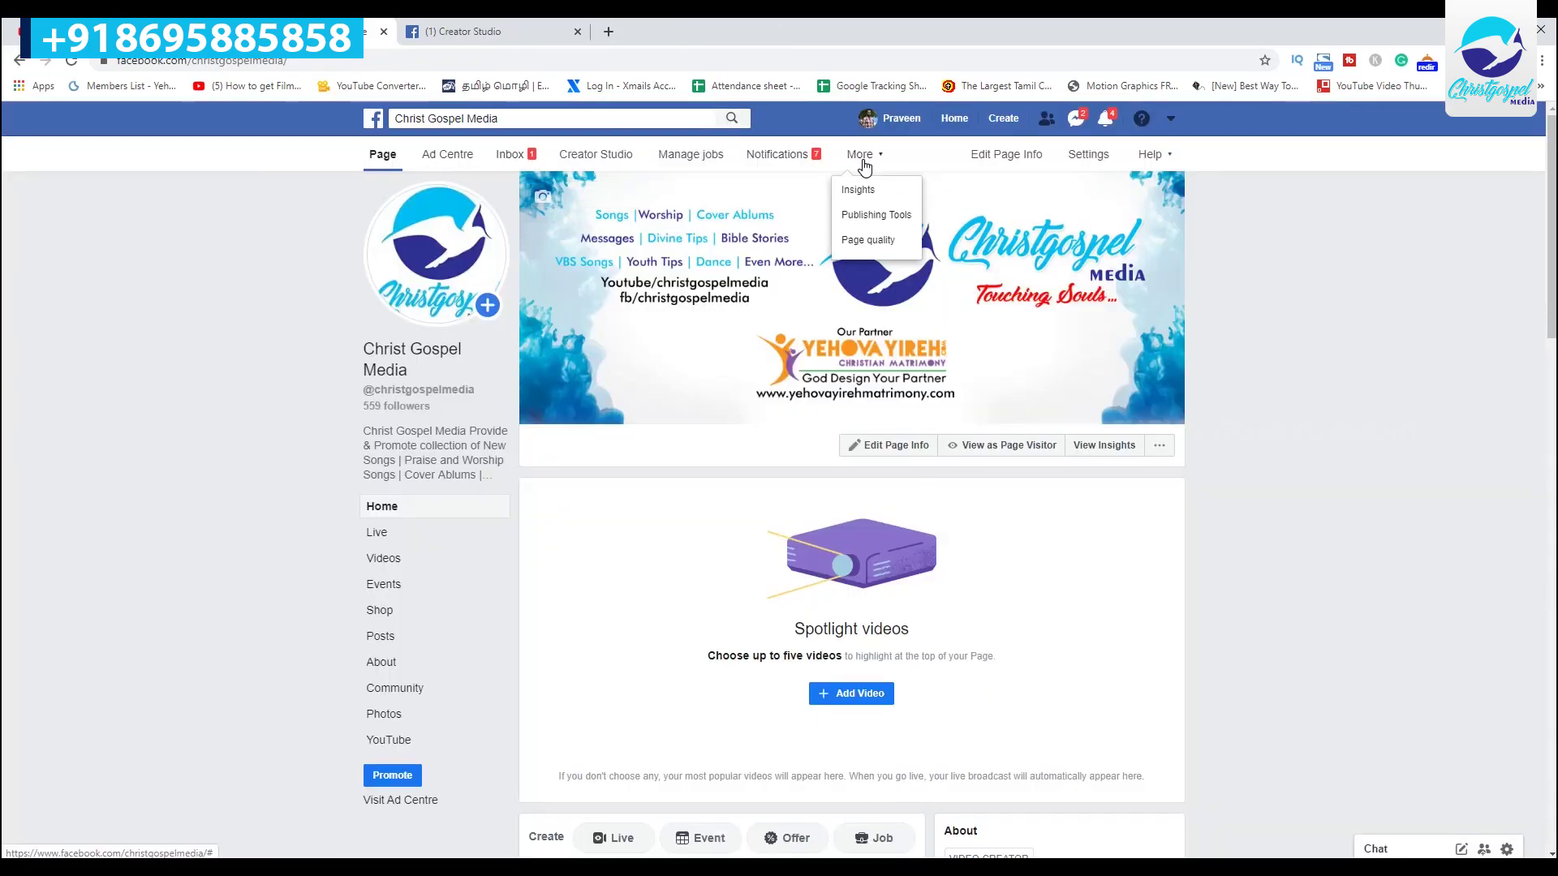
pyautogui.click(873, 217)
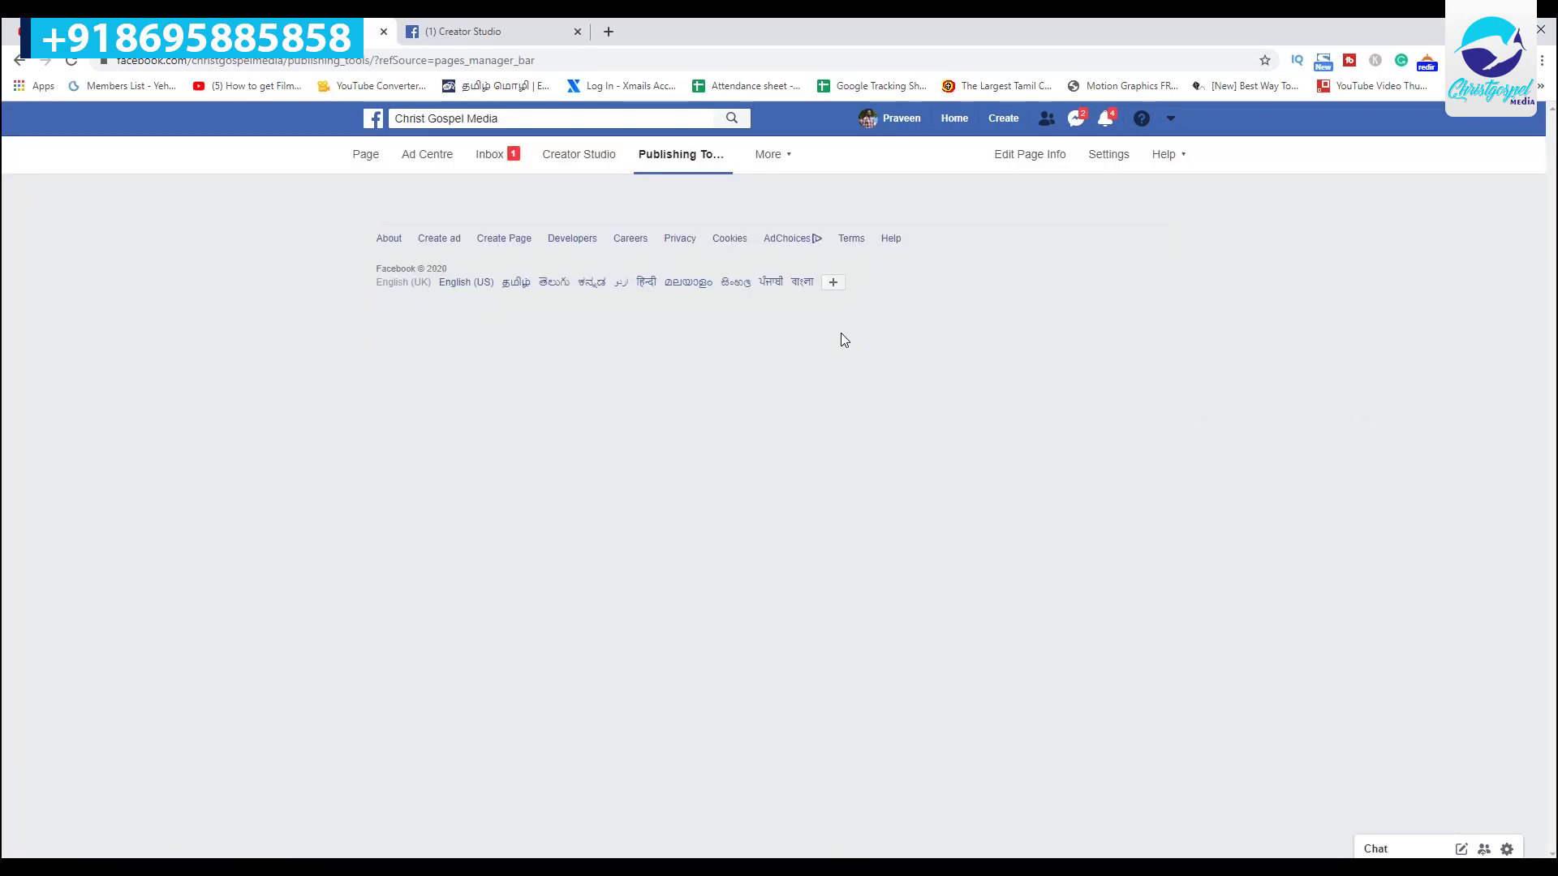
pyautogui.click(841, 538)
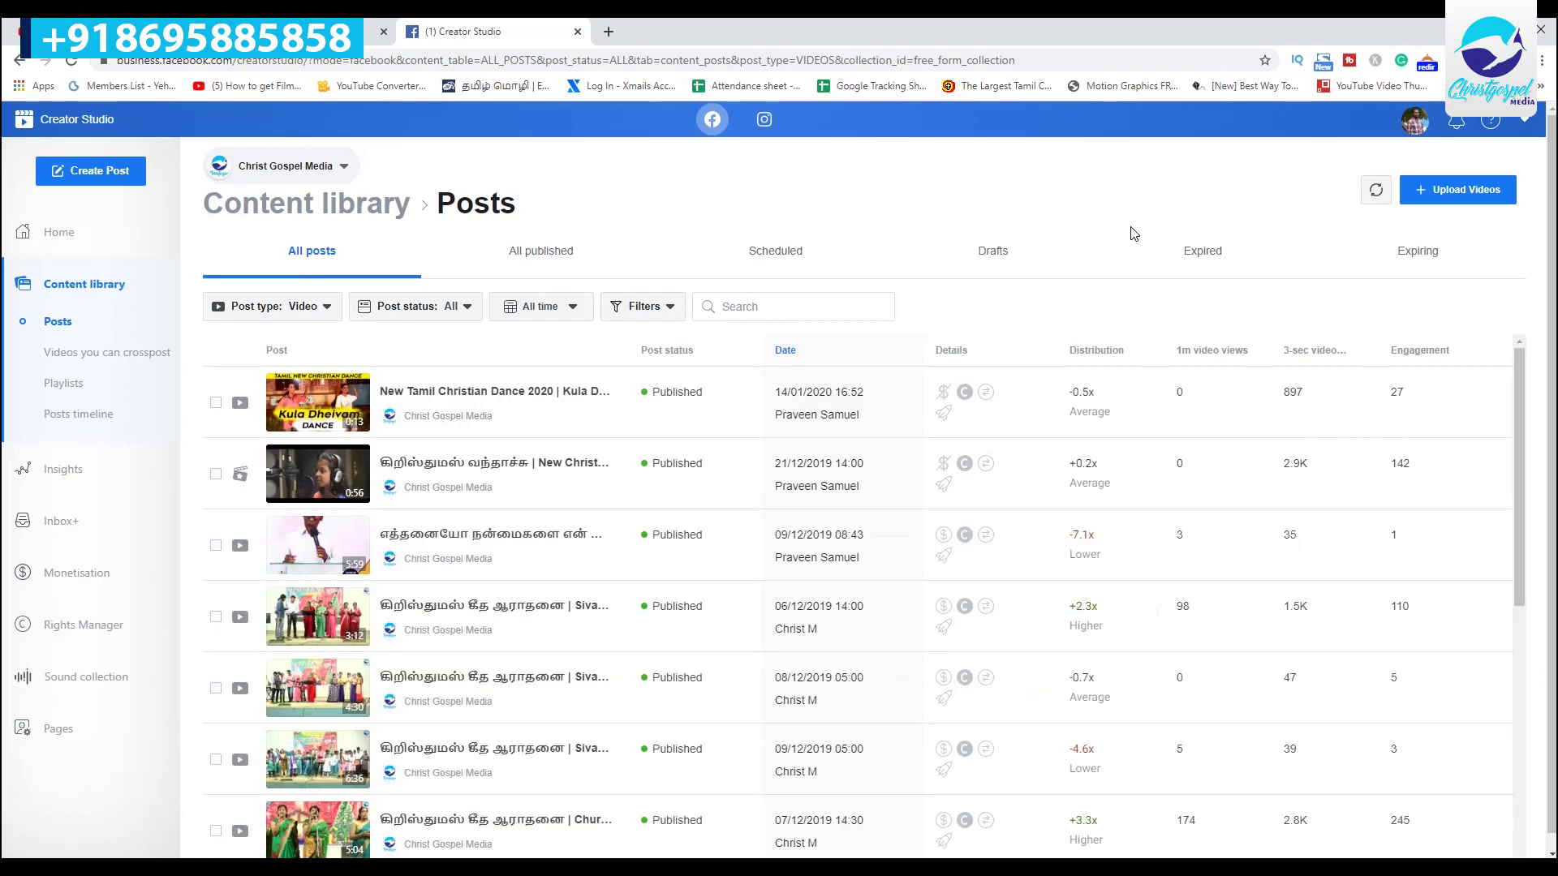
# Step: Start a single video upload and open the video file from the Desktop folder
pyautogui.click(1429, 194)
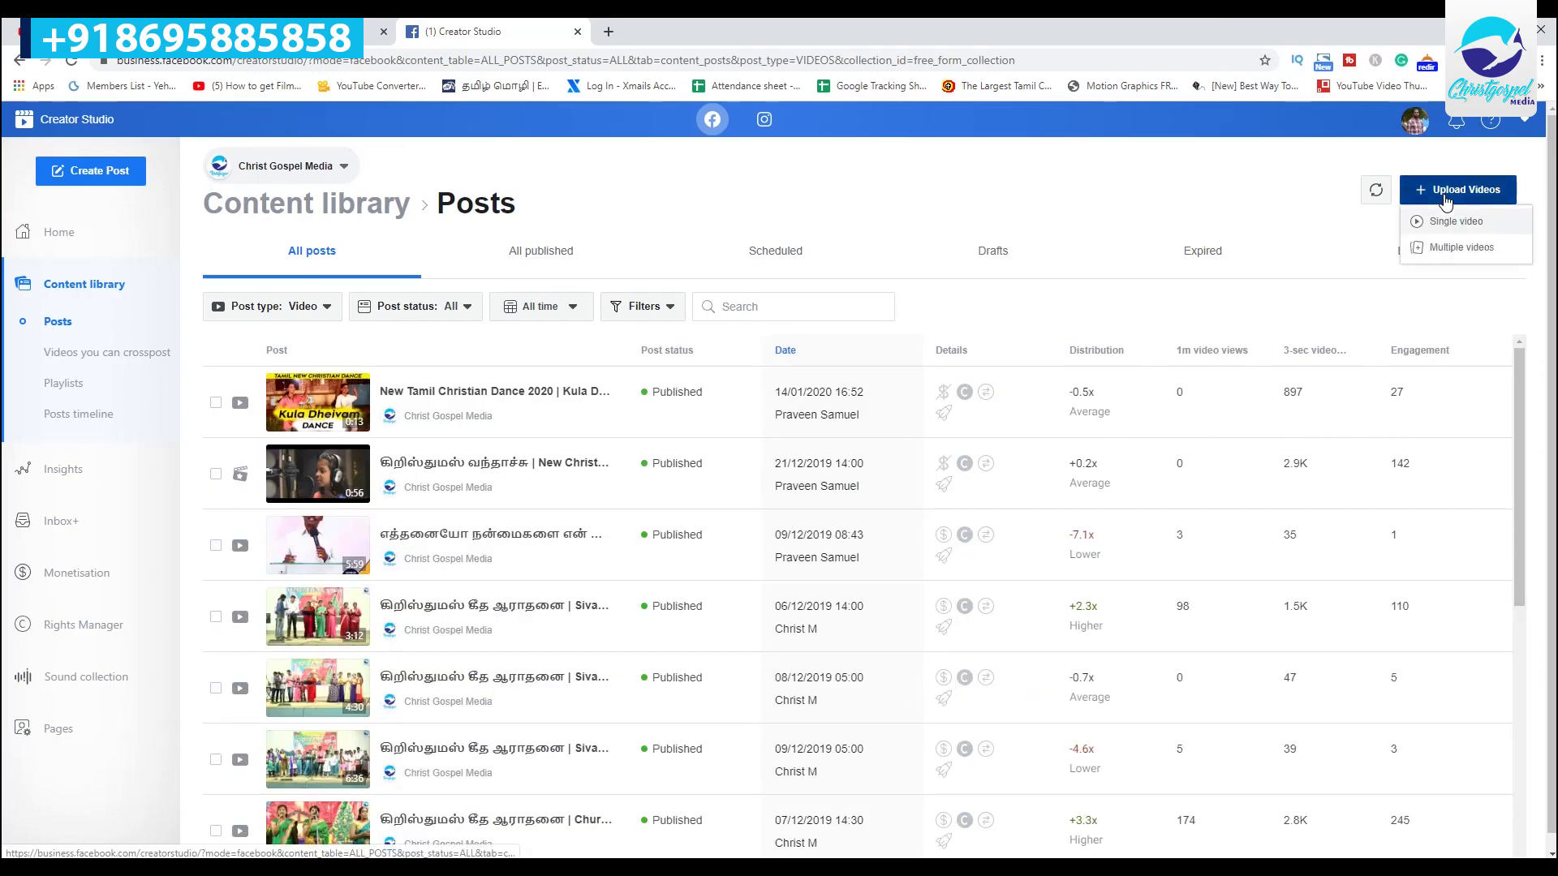
pyautogui.click(1447, 224)
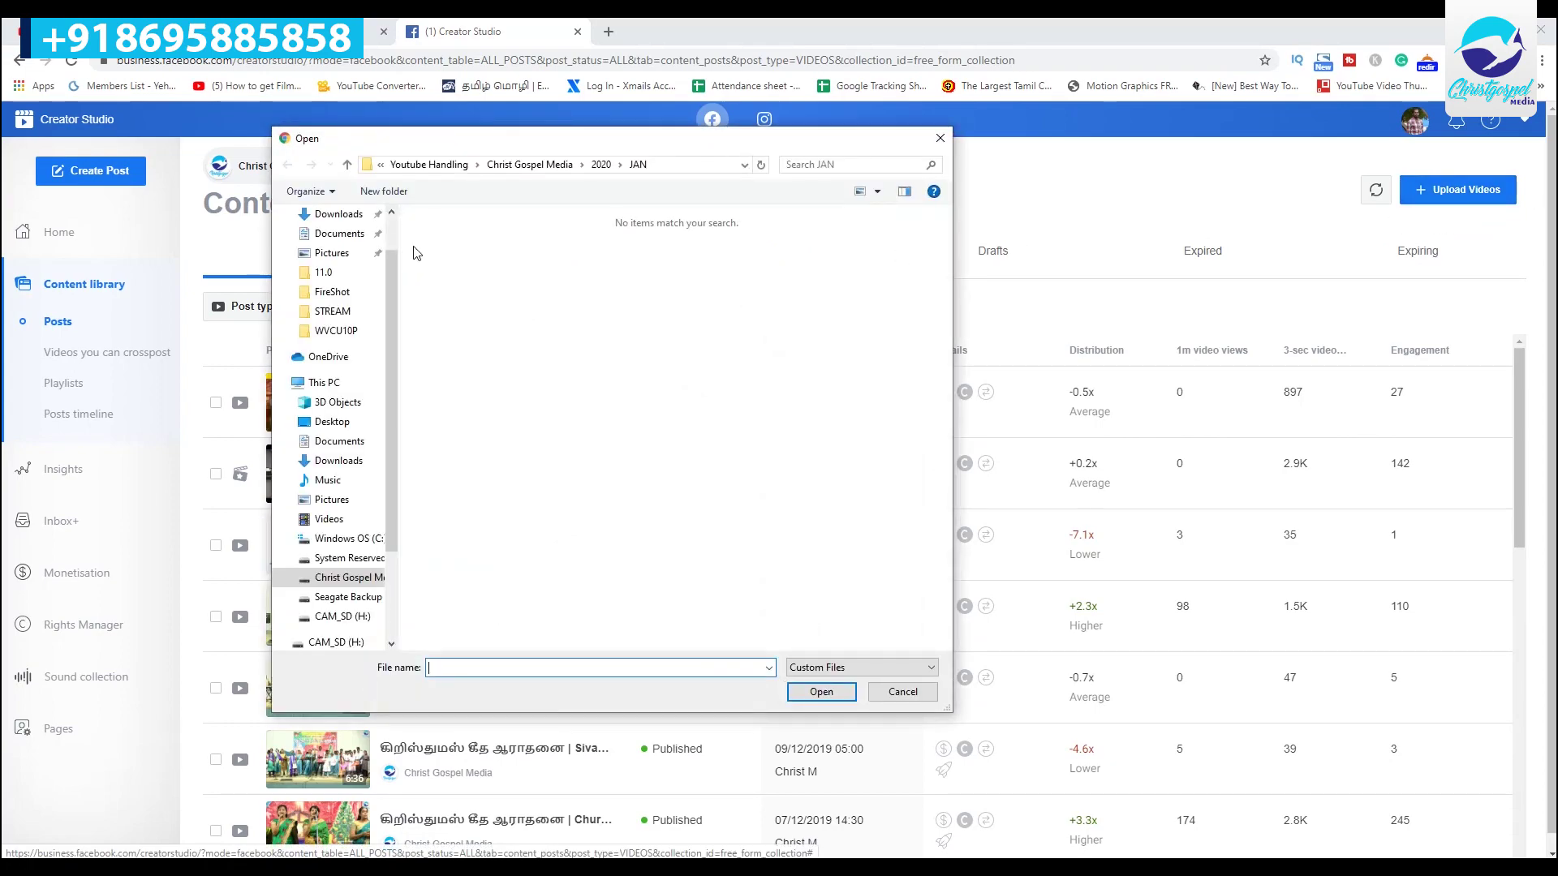
pyautogui.scroll(1, 349, 243)
pyautogui.click(351, 246)
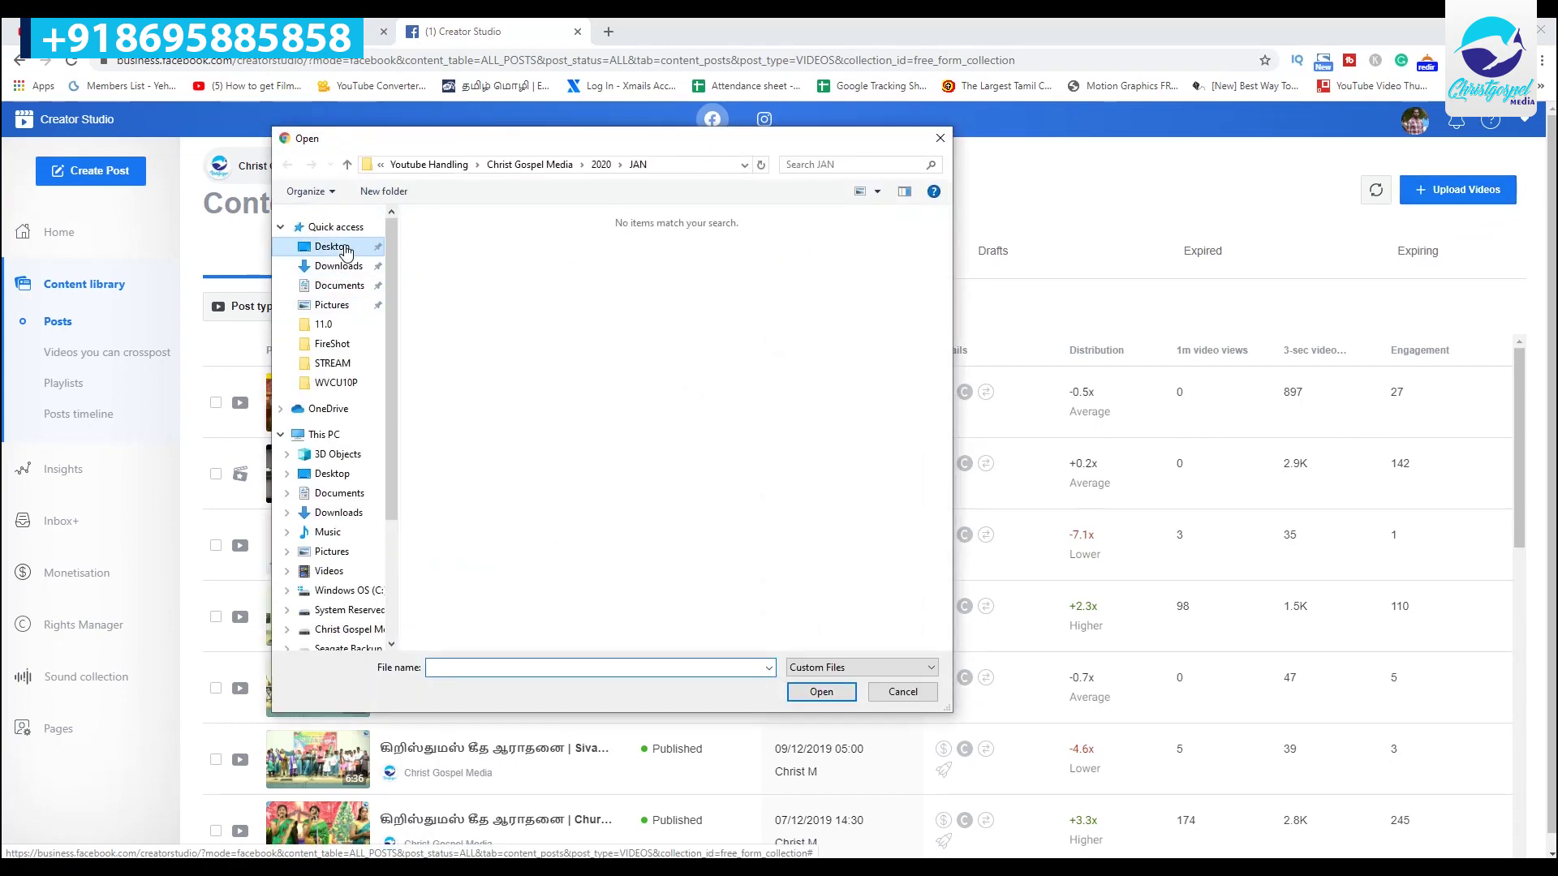
pyautogui.doubleClick(531, 256)
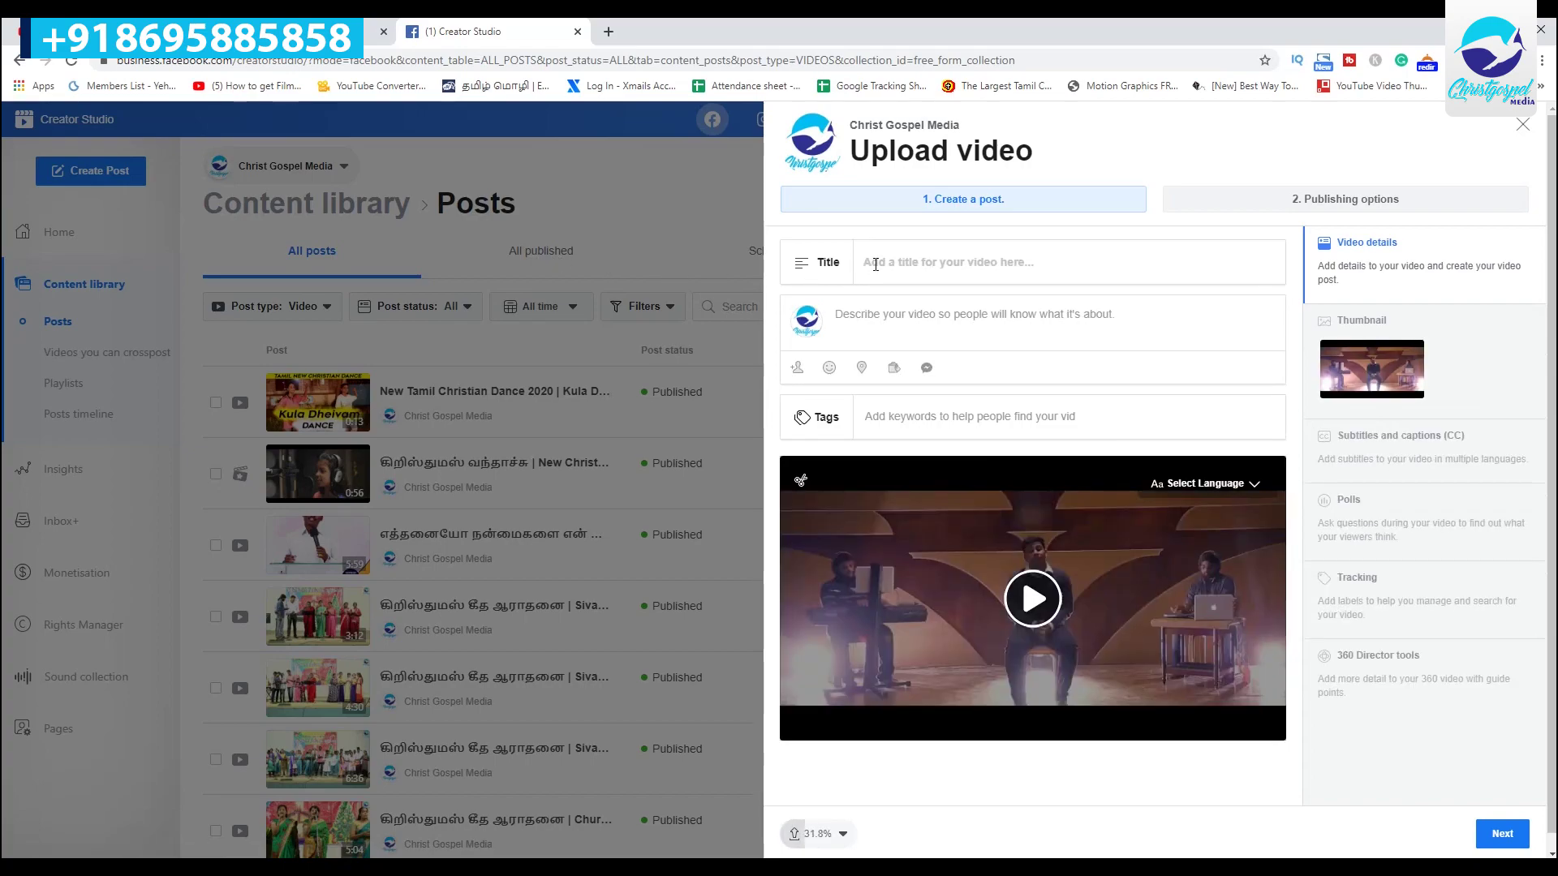
# Step: Enter the video title "Sunday Live | Date | Pastor Name | Church Name | Location"
pyautogui.write('S')
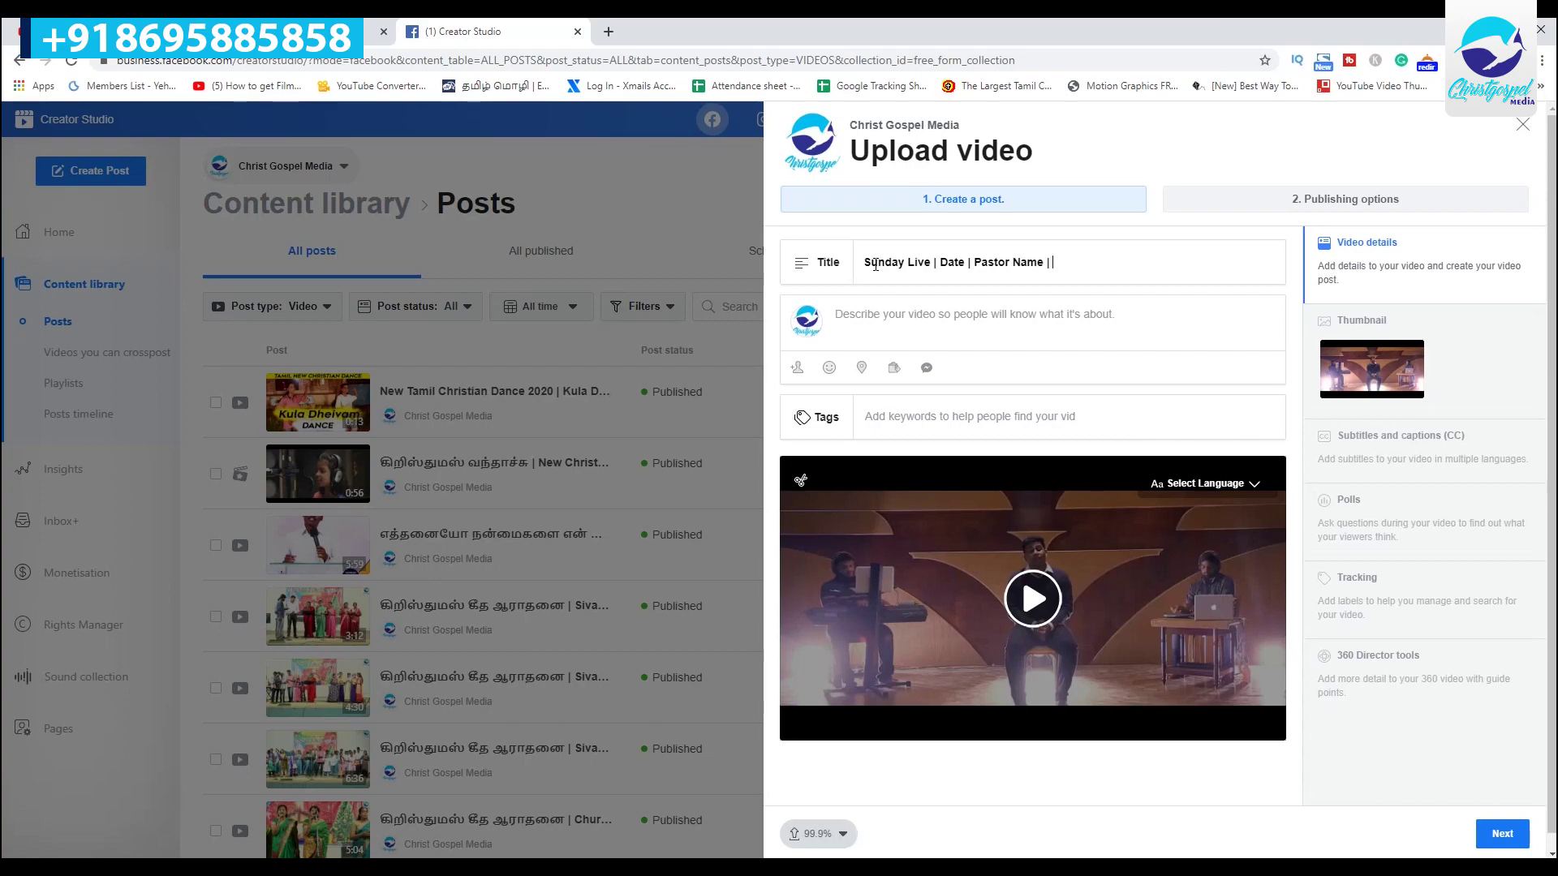
pyautogui.write('h ')
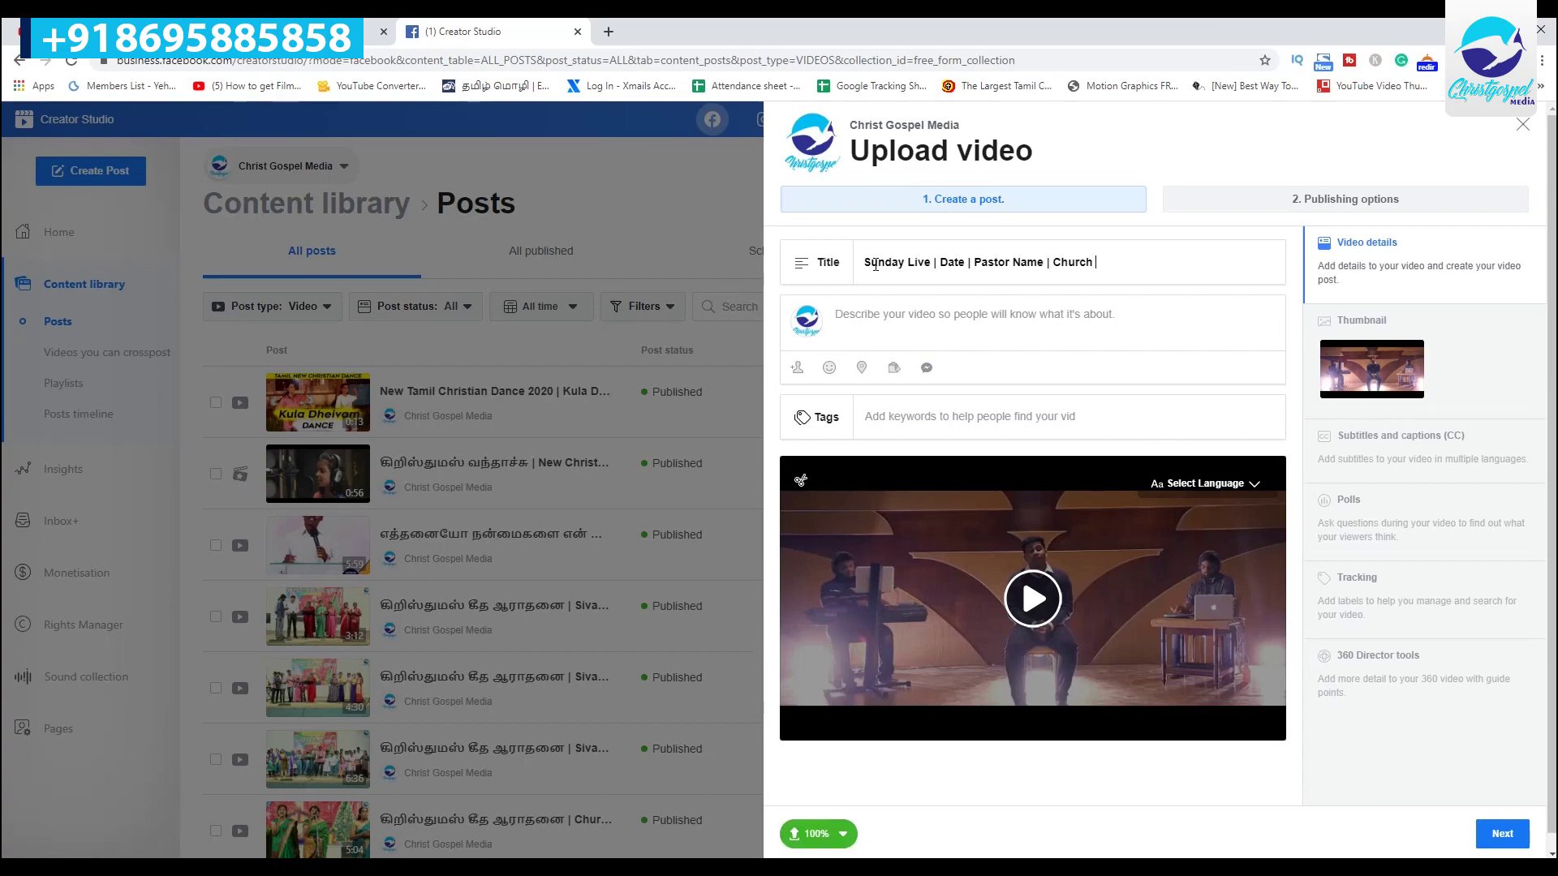
pyautogui.write('Name | Location')
# Step: Copy the complete video title into the description
pyautogui.hotkey('ctrl', 'a')
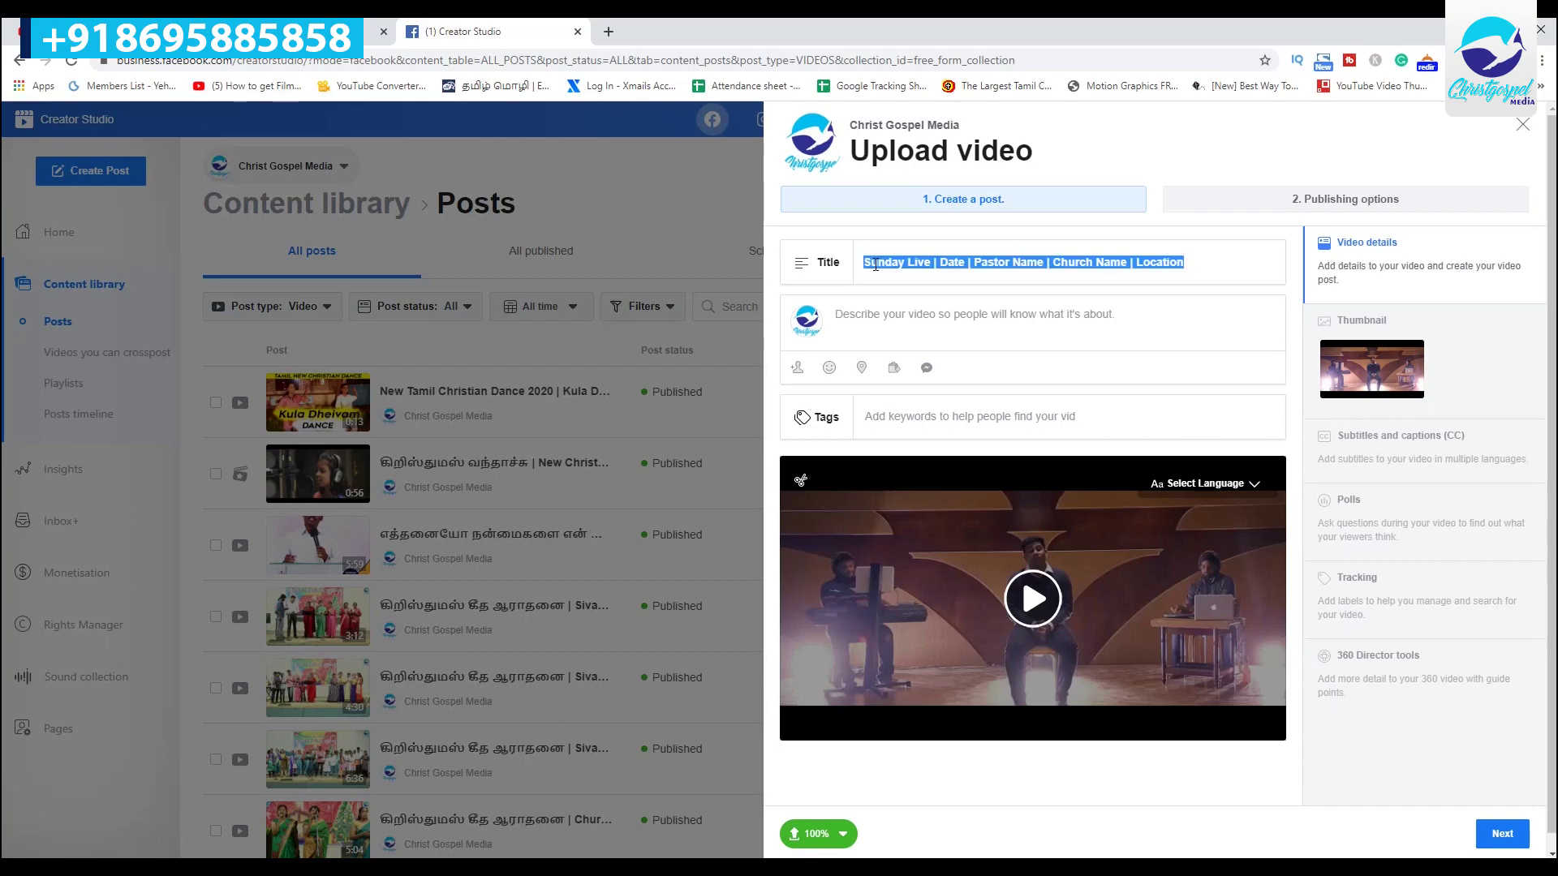
pyautogui.hotkey('ctrl', 'c')
pyautogui.click(875, 319)
pyautogui.hotkey('ctrl', 'v')
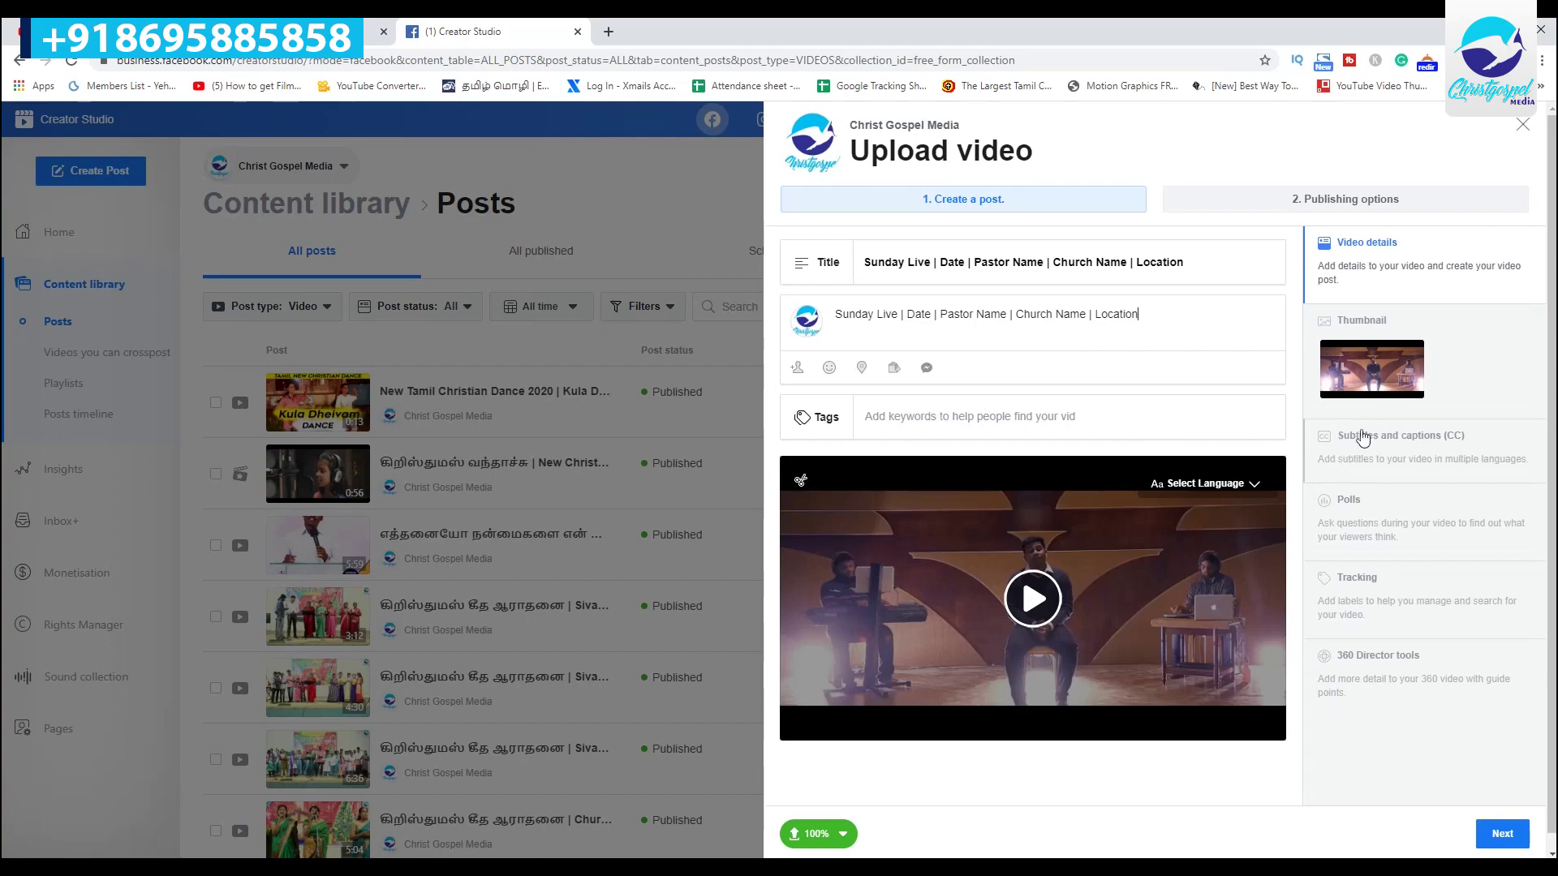
# Step: Choose the second auto-generated image as the video's thumbnail
pyautogui.click(1363, 379)
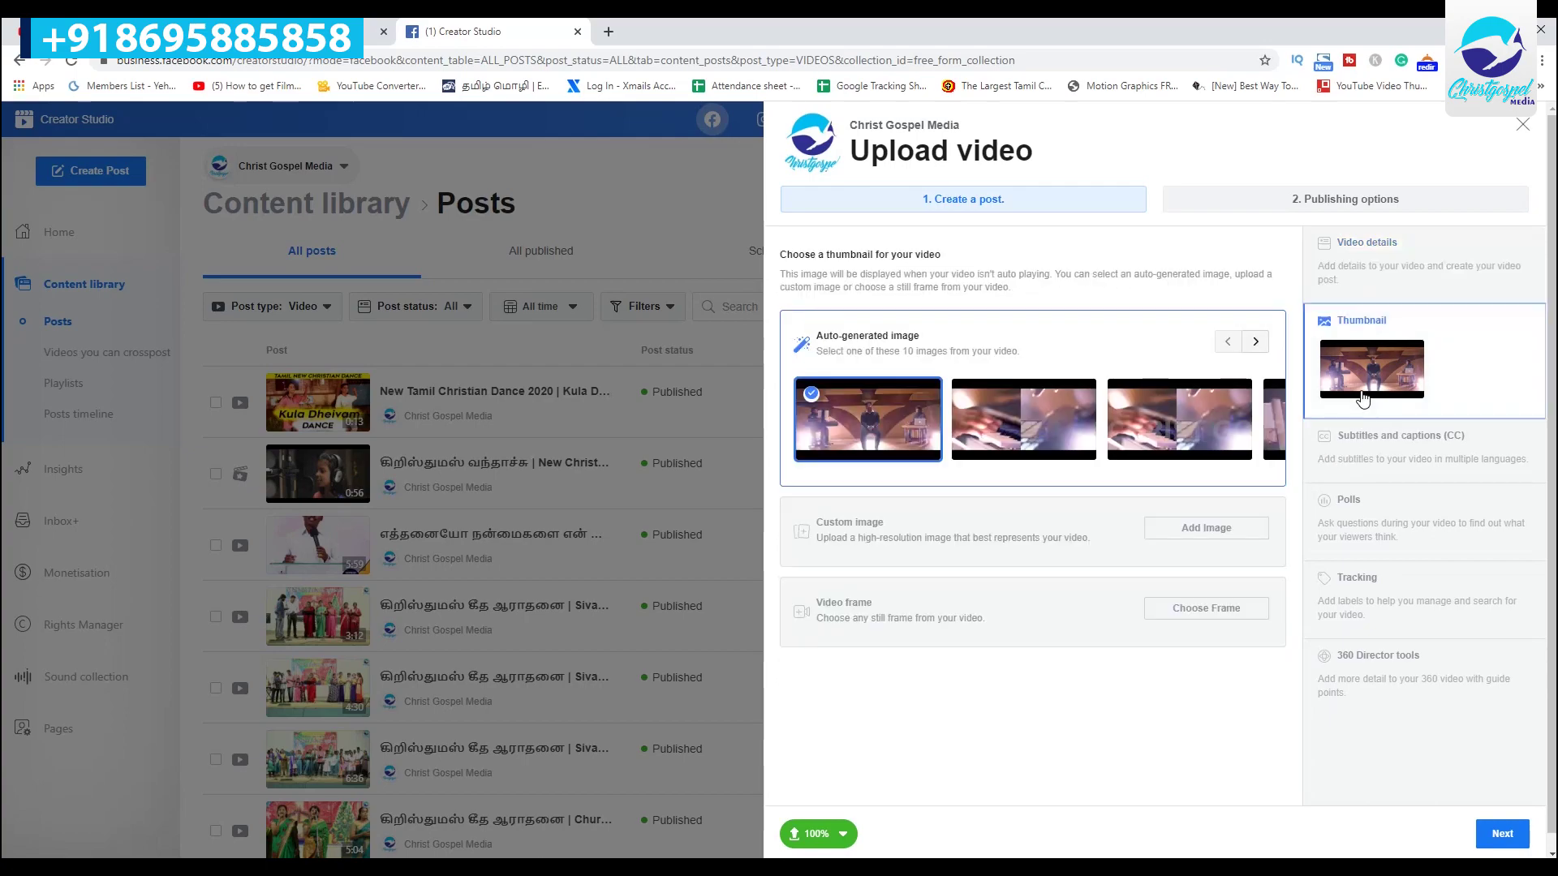
pyautogui.click(1037, 428)
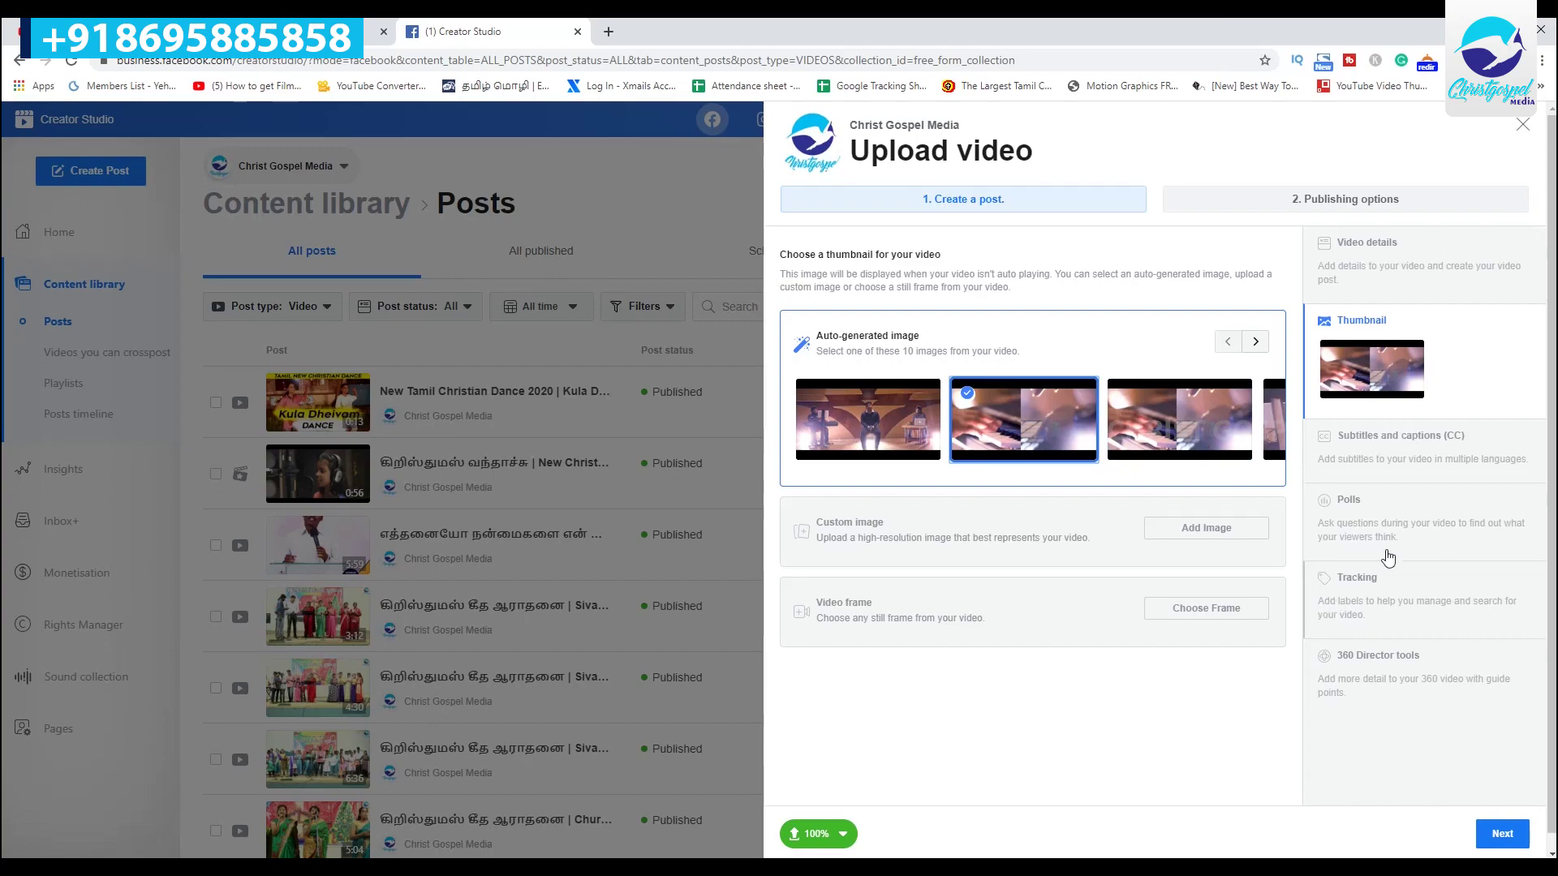
# Step: Look through the subtitles and captions, polls, tracking and 360 Director tools sections of the upload
pyautogui.click(1388, 458)
pyautogui.click(1384, 505)
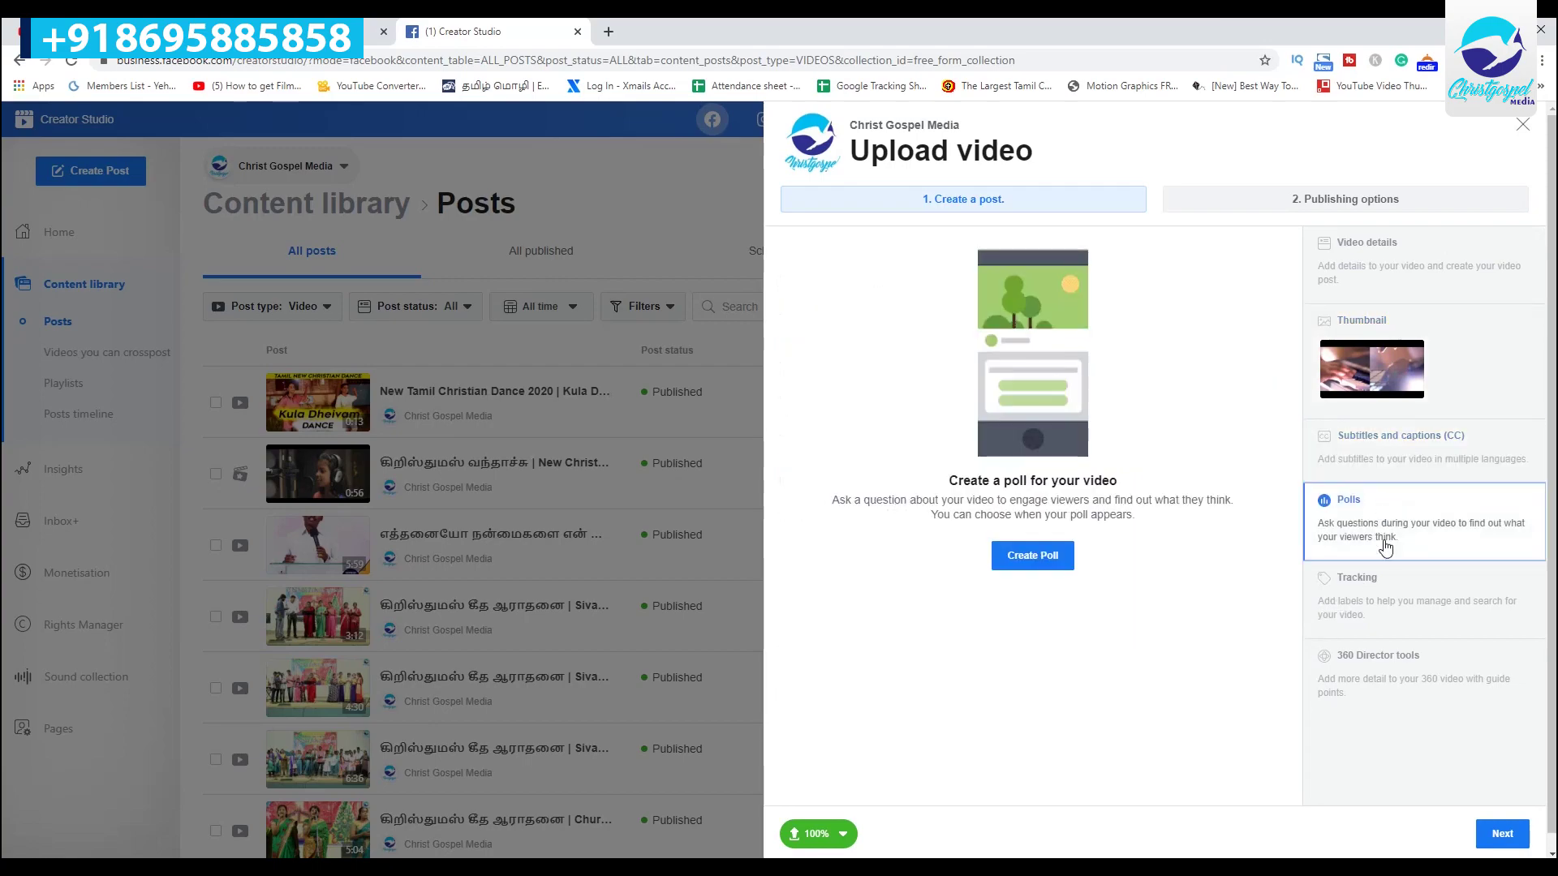
pyautogui.click(1376, 578)
pyautogui.click(1369, 653)
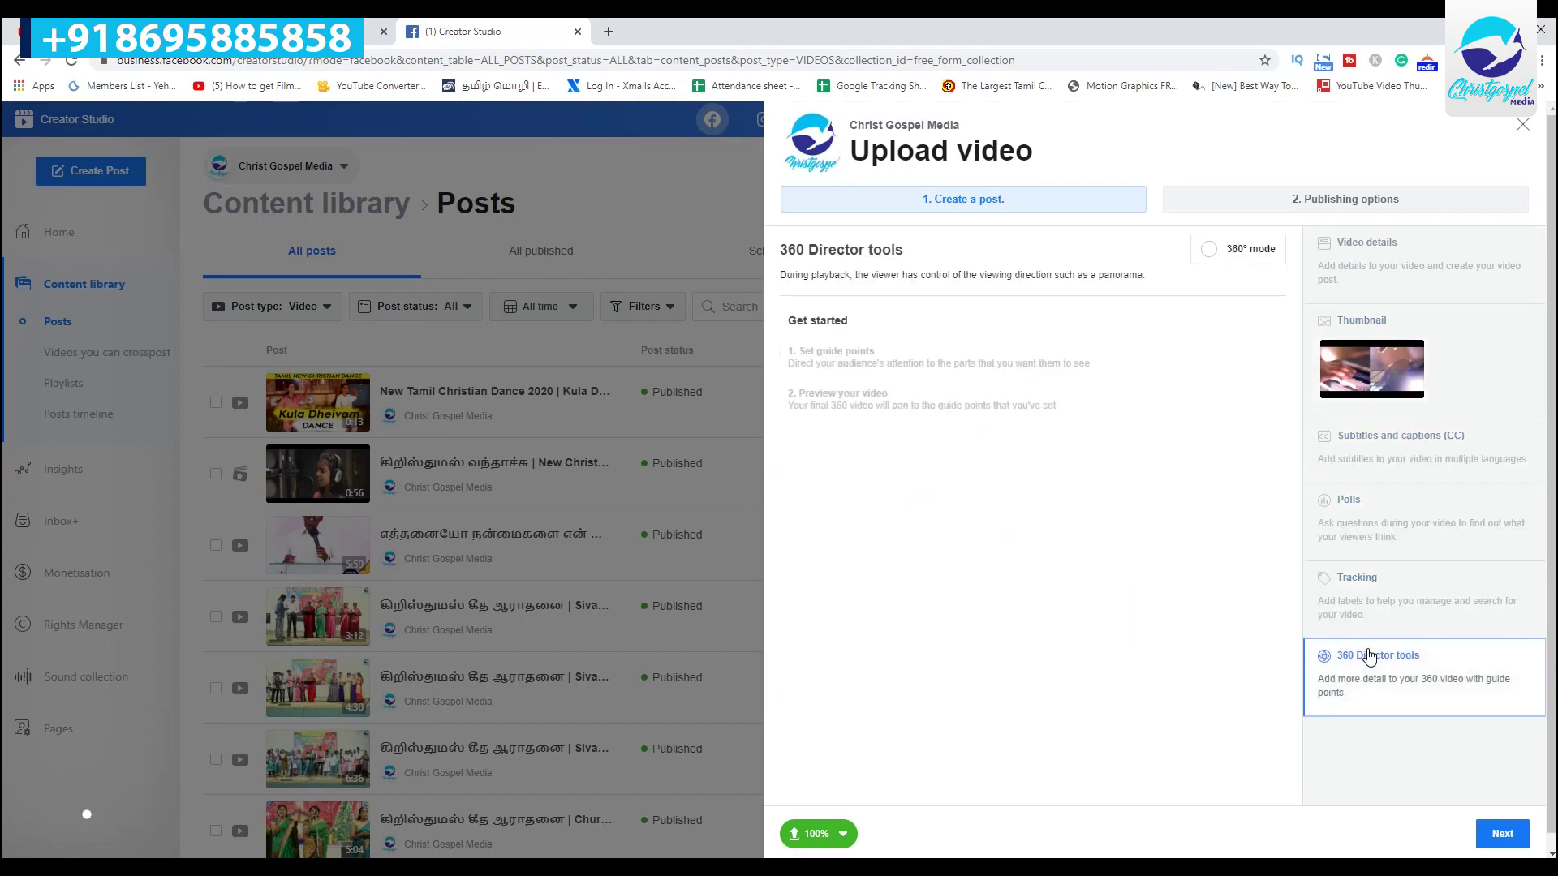
# Step: Proceed to the publishing options, choose Premiere and set the publishing date to 29/3/2020
pyautogui.click(1502, 833)
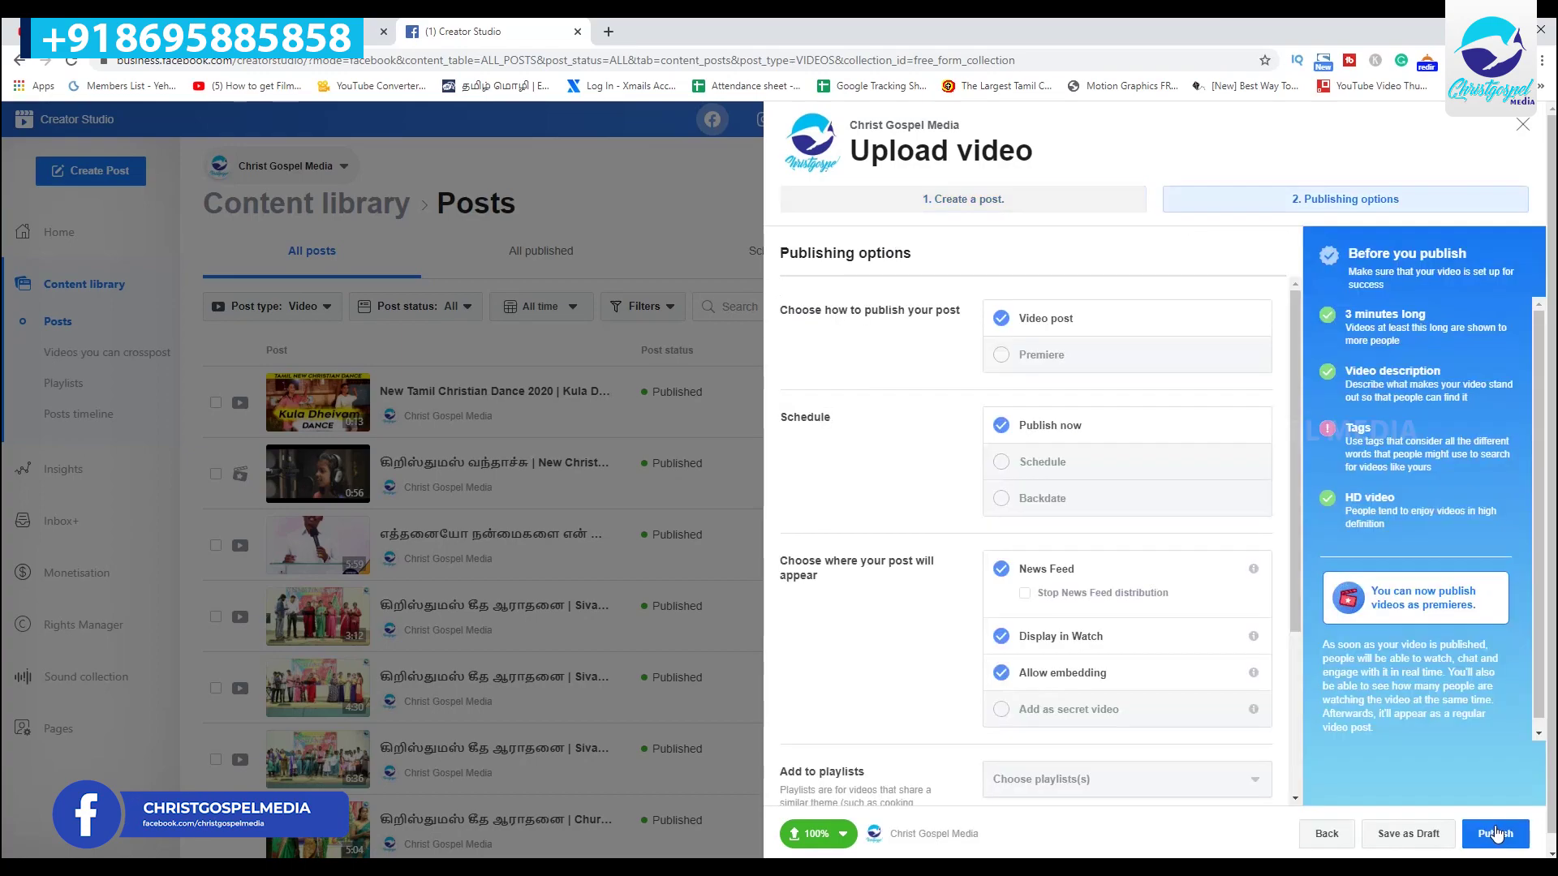
pyautogui.click(1003, 357)
pyautogui.click(1064, 594)
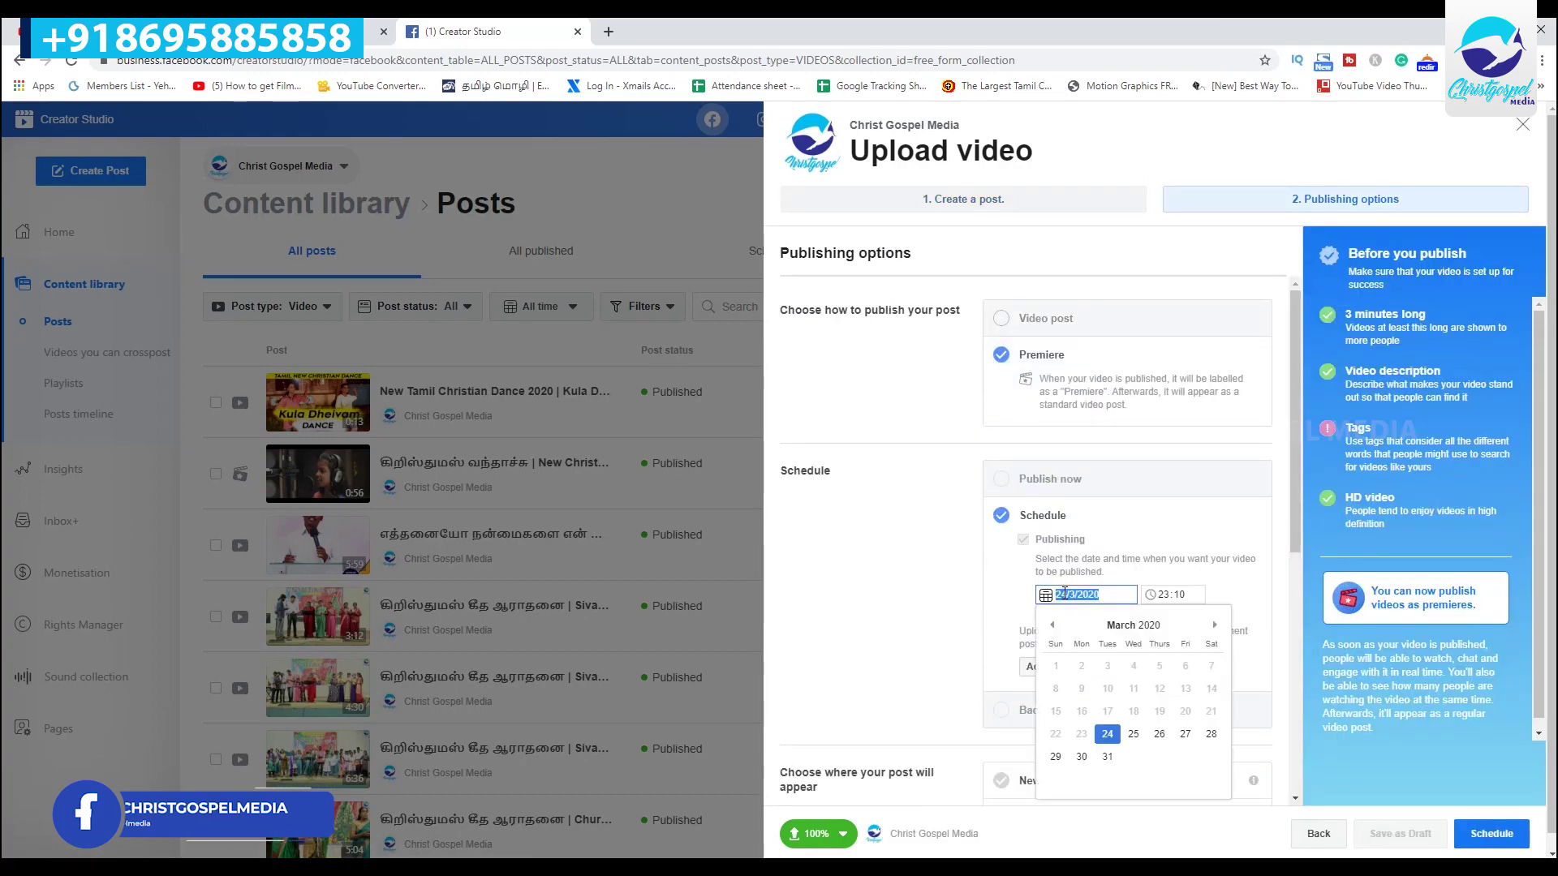
pyautogui.click(1055, 756)
# Step: Set the premiere's publishing time to 09:00 and schedule the video
pyautogui.click(1169, 596)
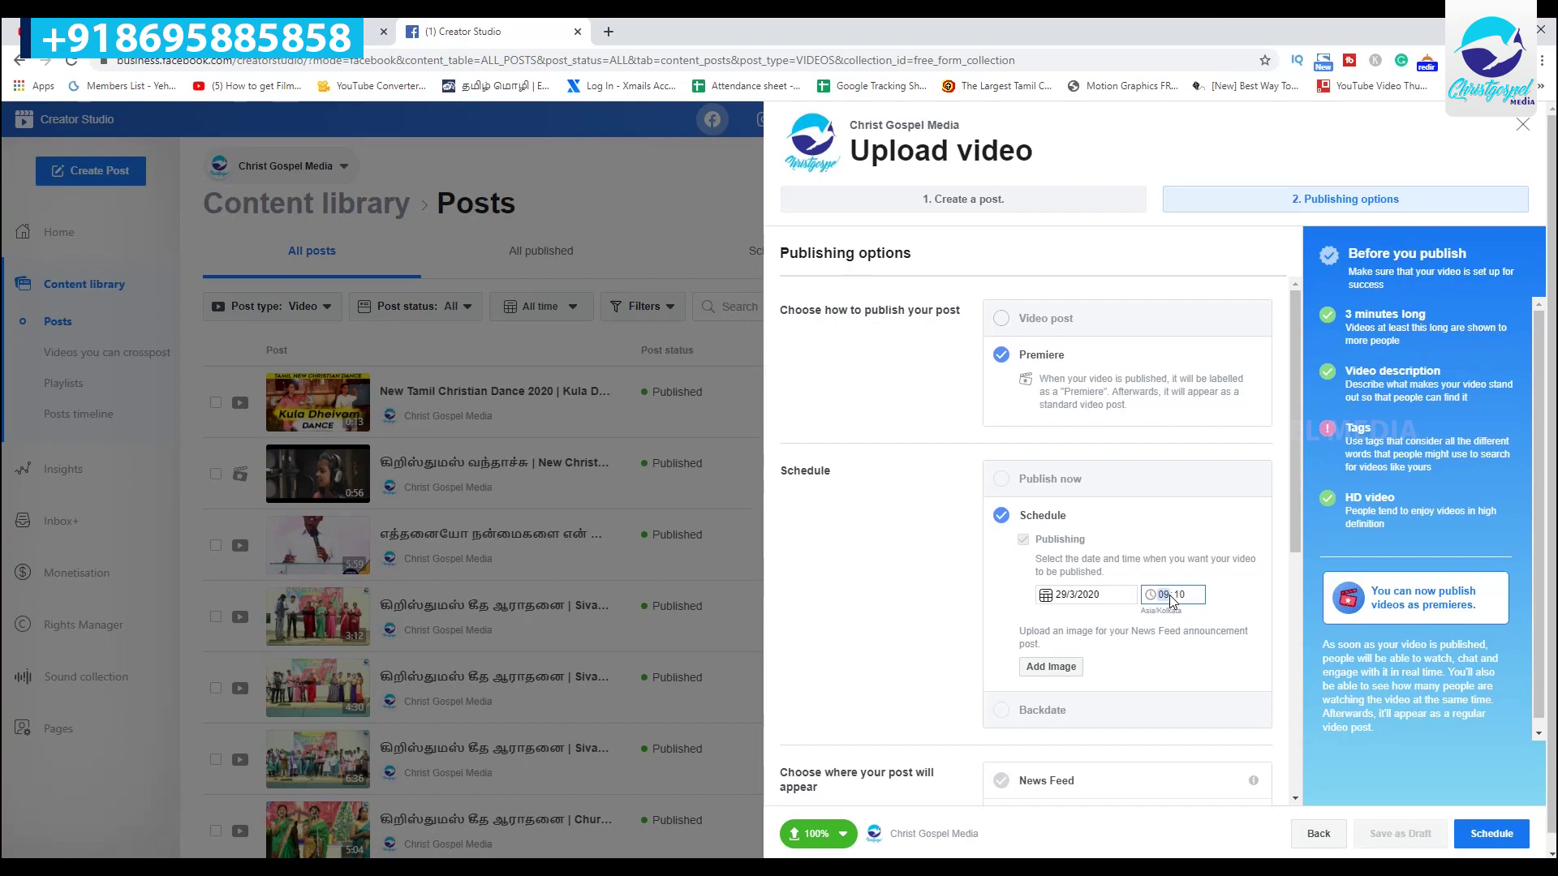
pyautogui.write('09')
pyautogui.click(1178, 597)
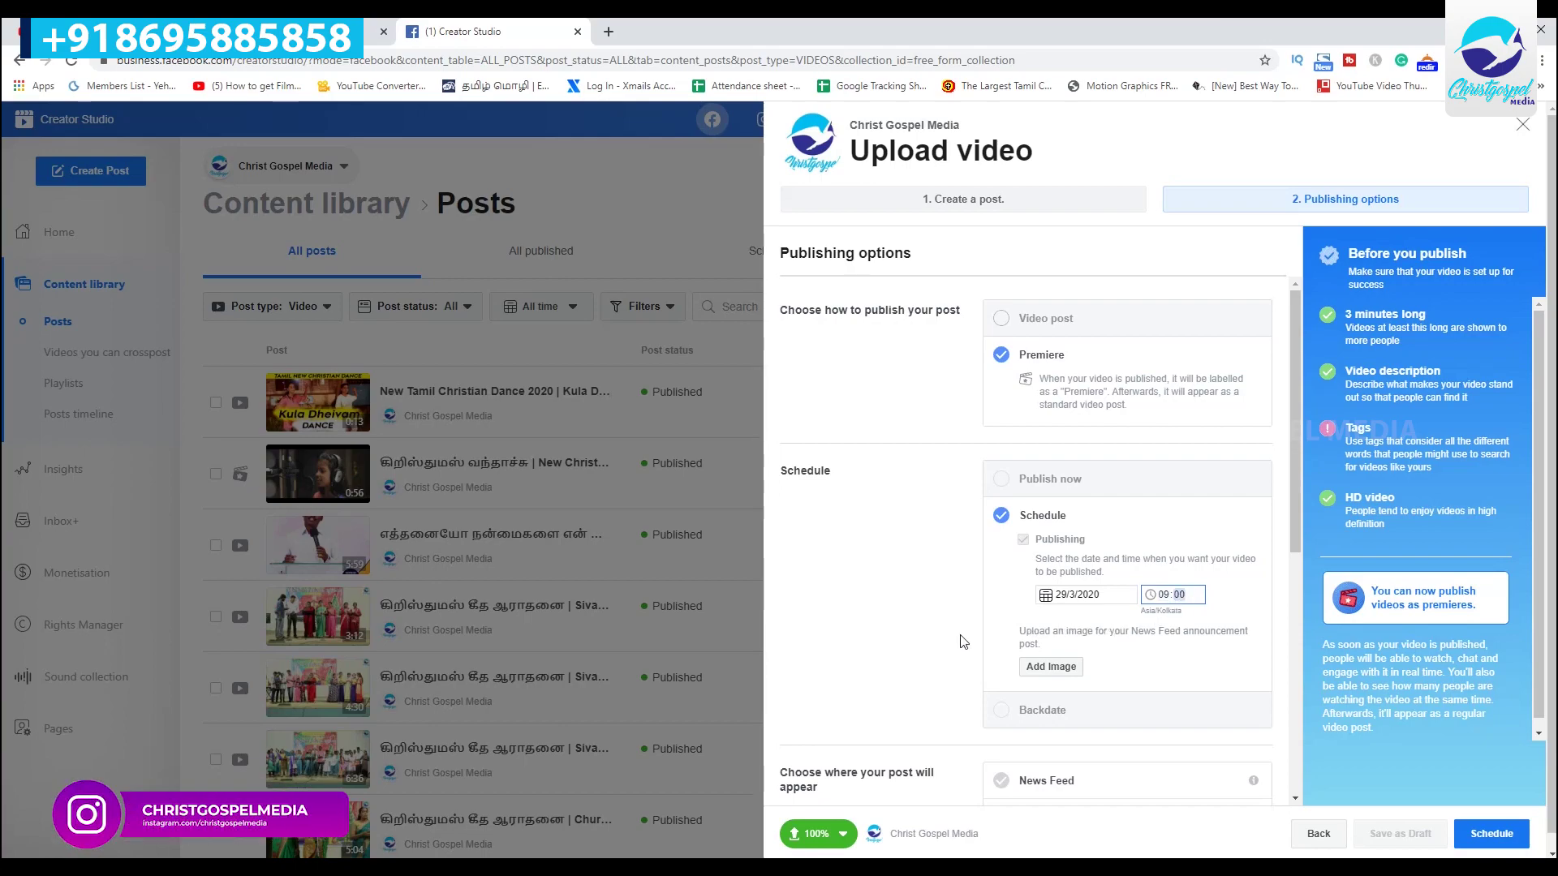
pyautogui.scroll(-6, 963, 641)
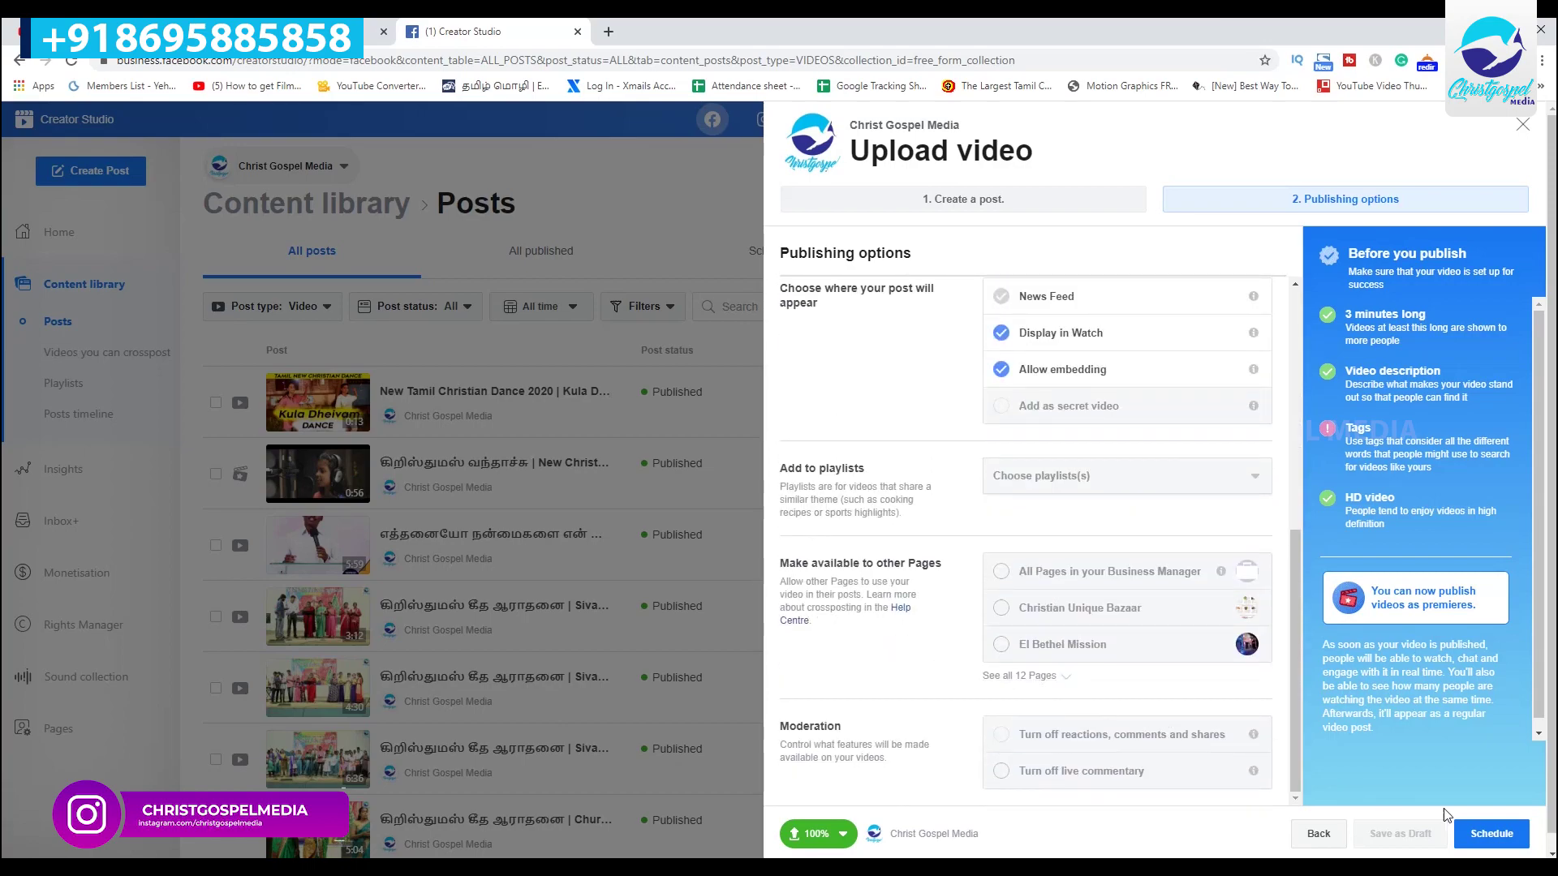
pyautogui.click(1497, 834)
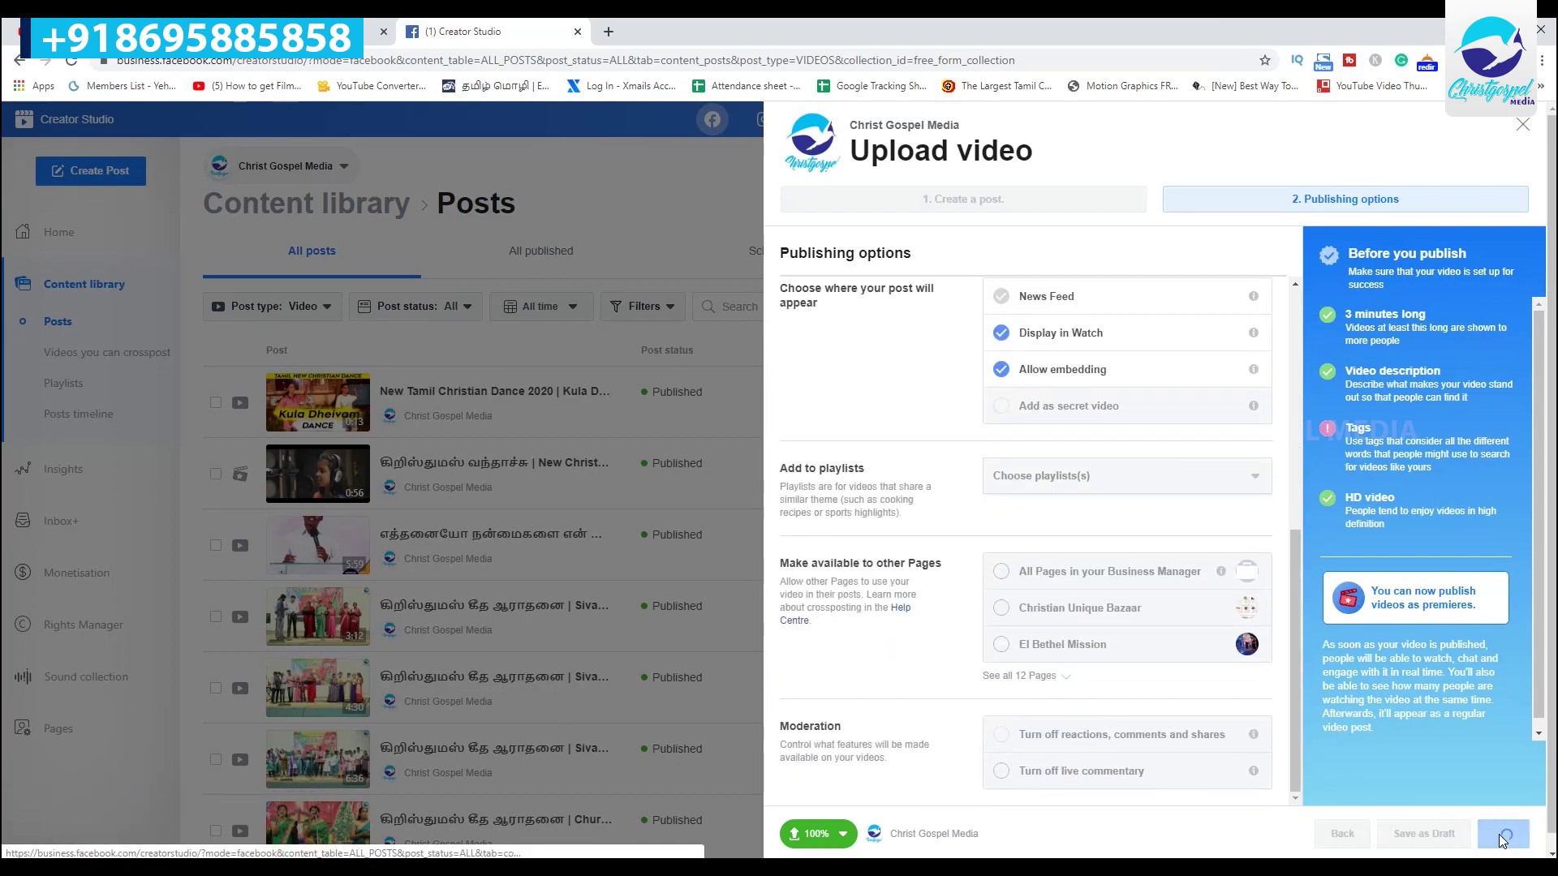